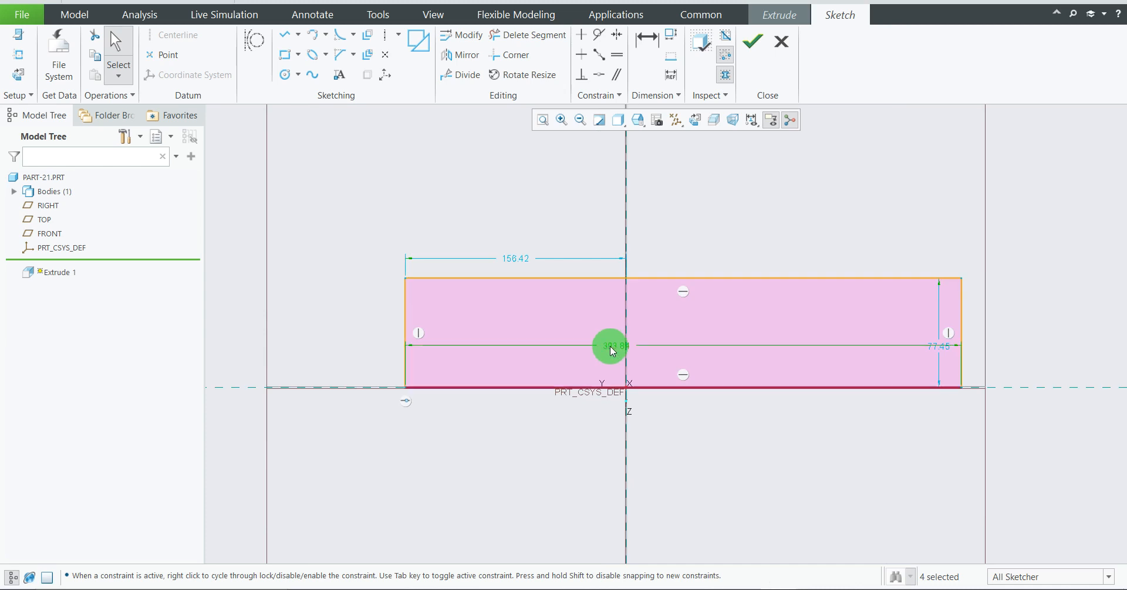
Step: Set the rectangle's width to 56 and its left edge's distance from the vertical reference to 56/2
text(56)
key(Return)
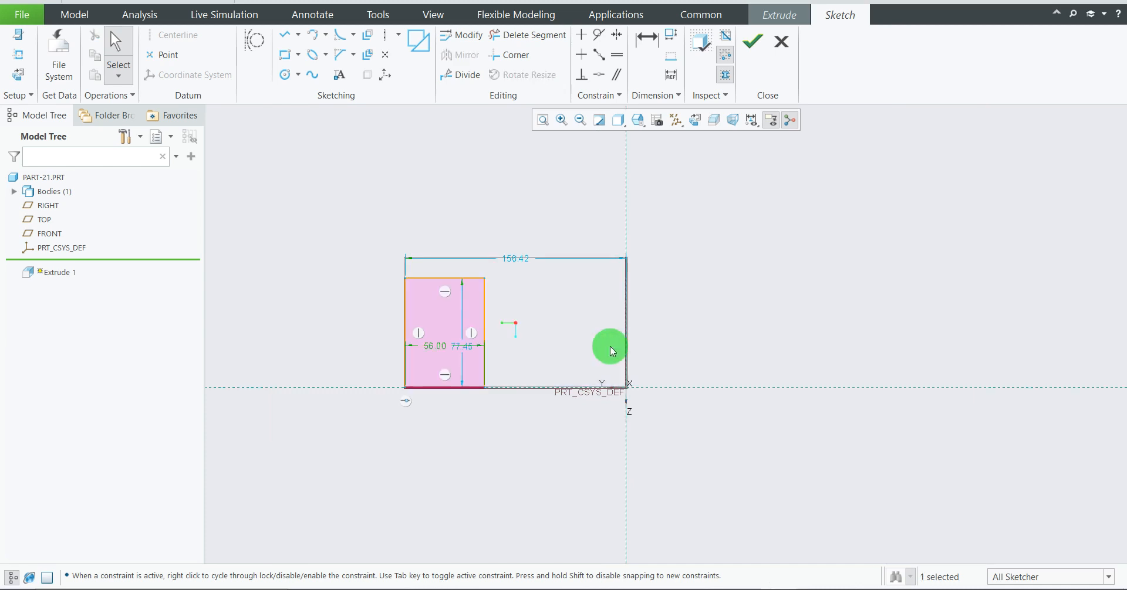
double_click(522, 261)
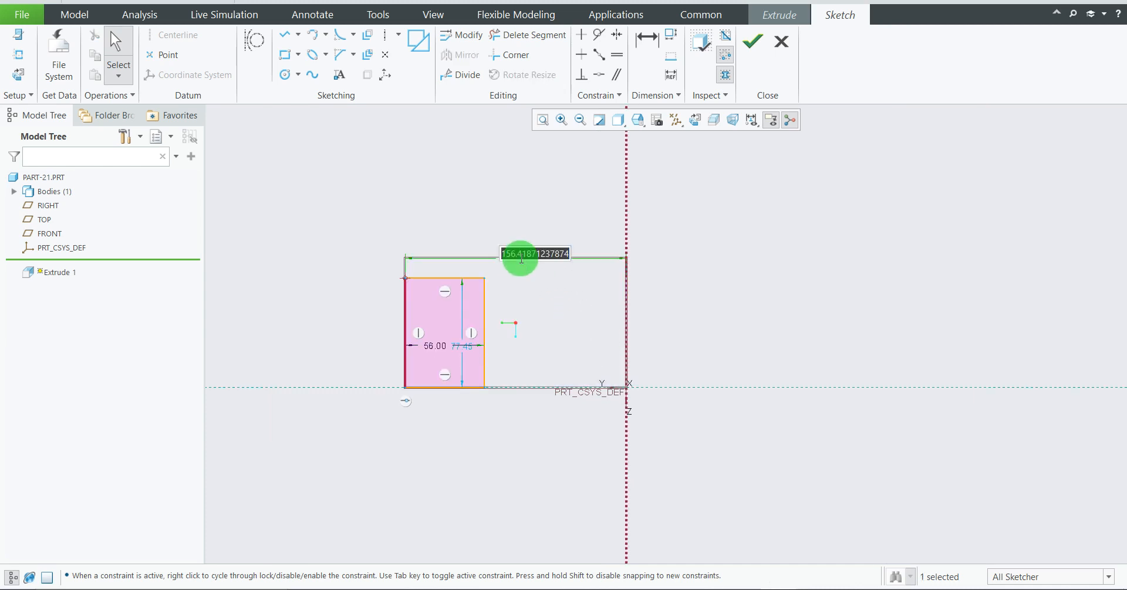
text(56/)
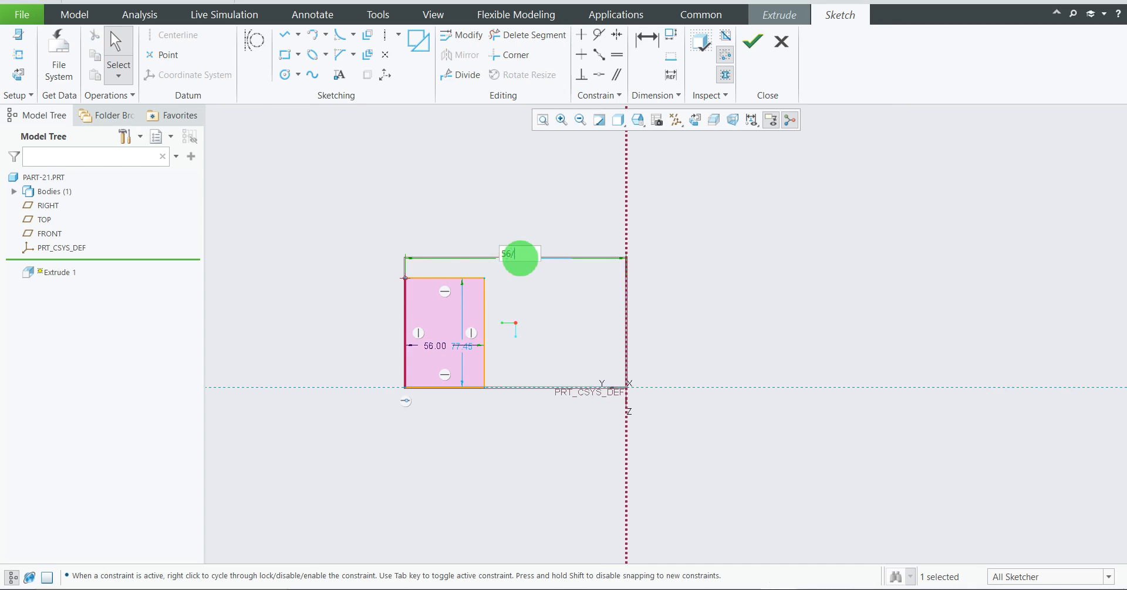
text(2)
key(Return)
scroll(689, 337, up, 3)
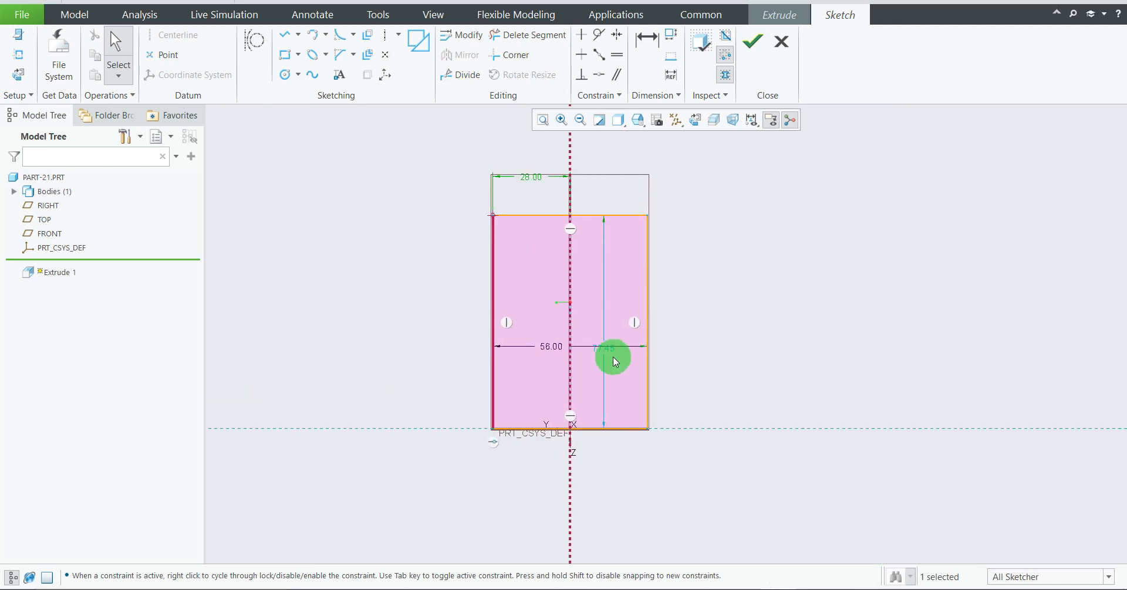
Step: Move the height dimension clear of the rectangle and set the height to 15
drag(608, 351, 823, 364)
double_click(825, 367)
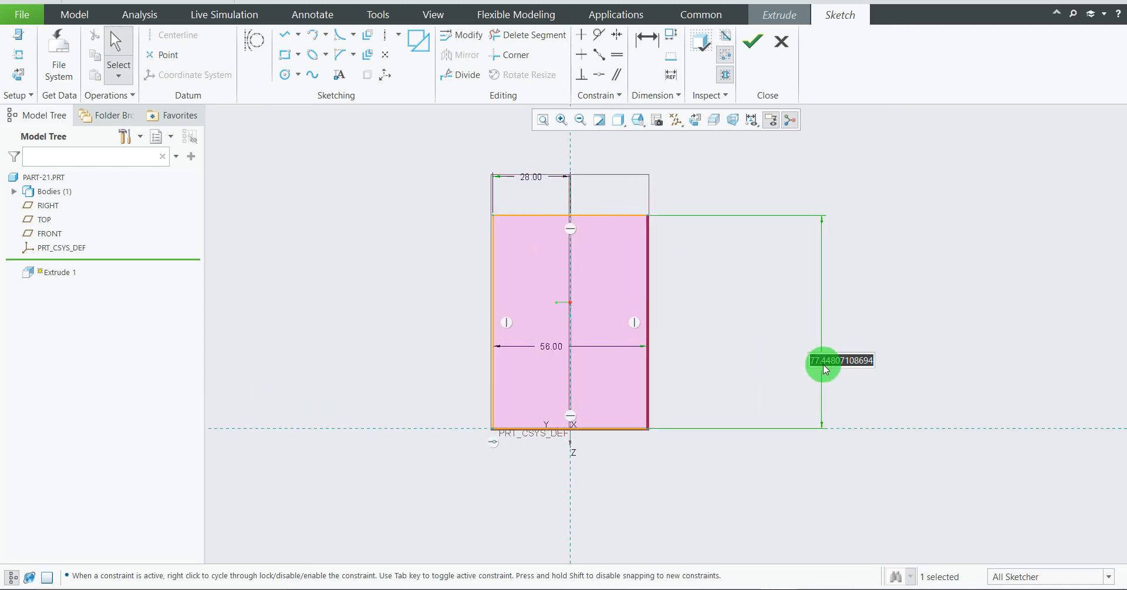
text(15)
key(Return)
scroll(435, 473, up, 5)
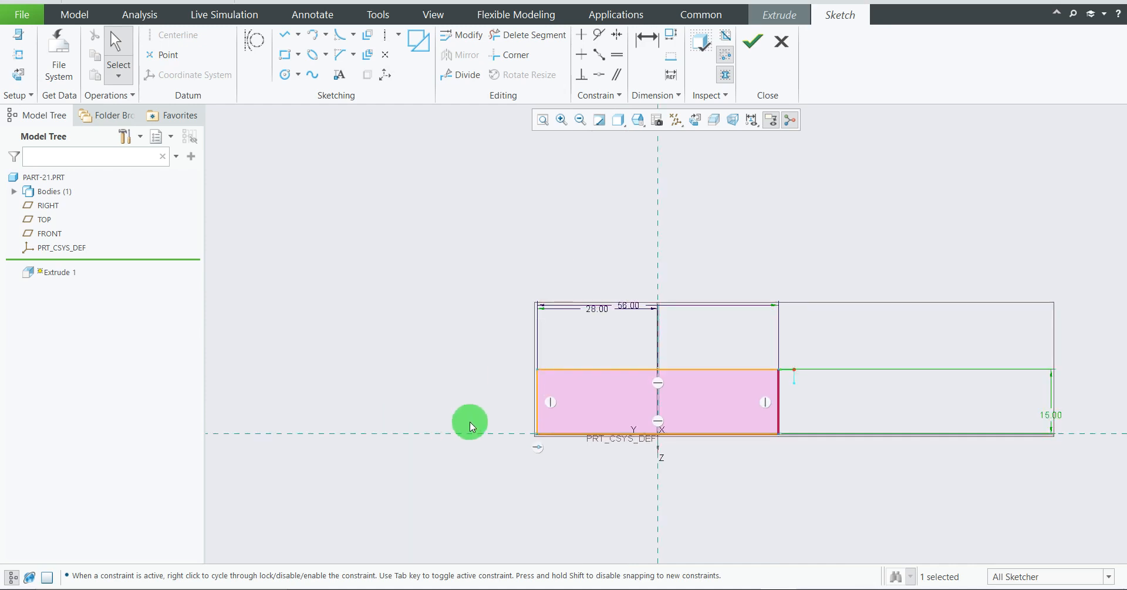
Step: Reposition the 56, 28 and 15 dimensions neatly around the rectangle so that they no longer crowd each other
drag(648, 254, 651, 309)
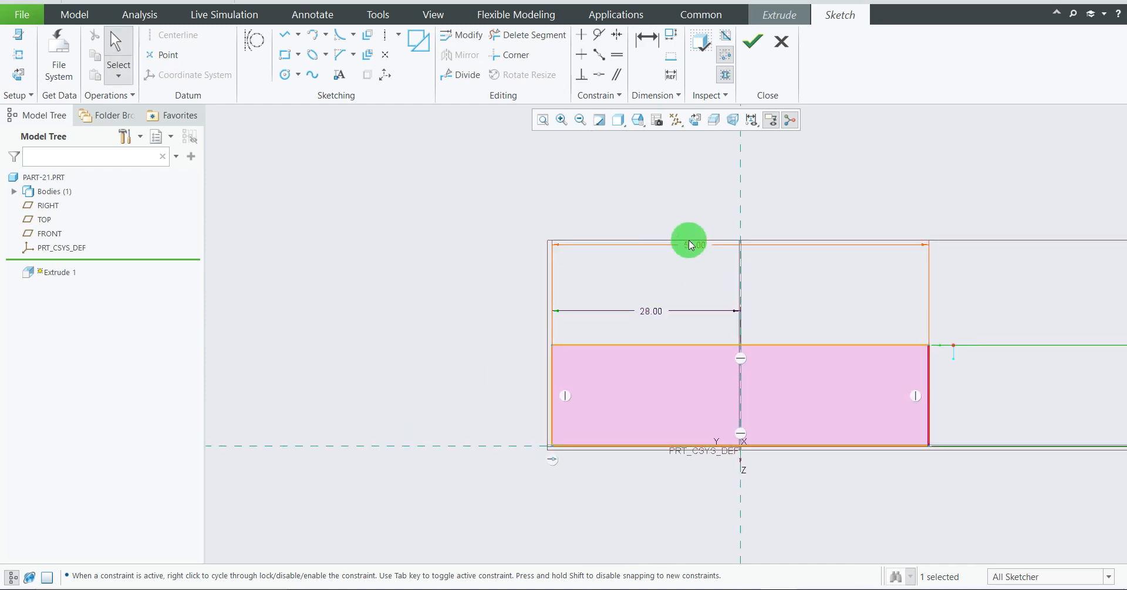
drag(689, 244, 694, 286)
drag(651, 311, 653, 322)
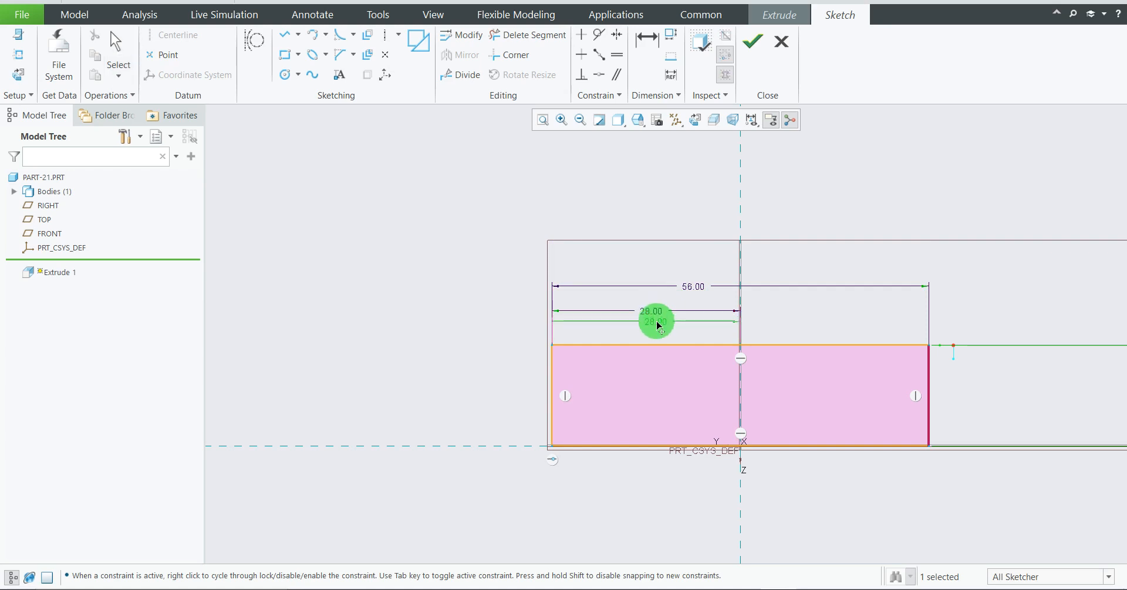
scroll(726, 322, down, 3)
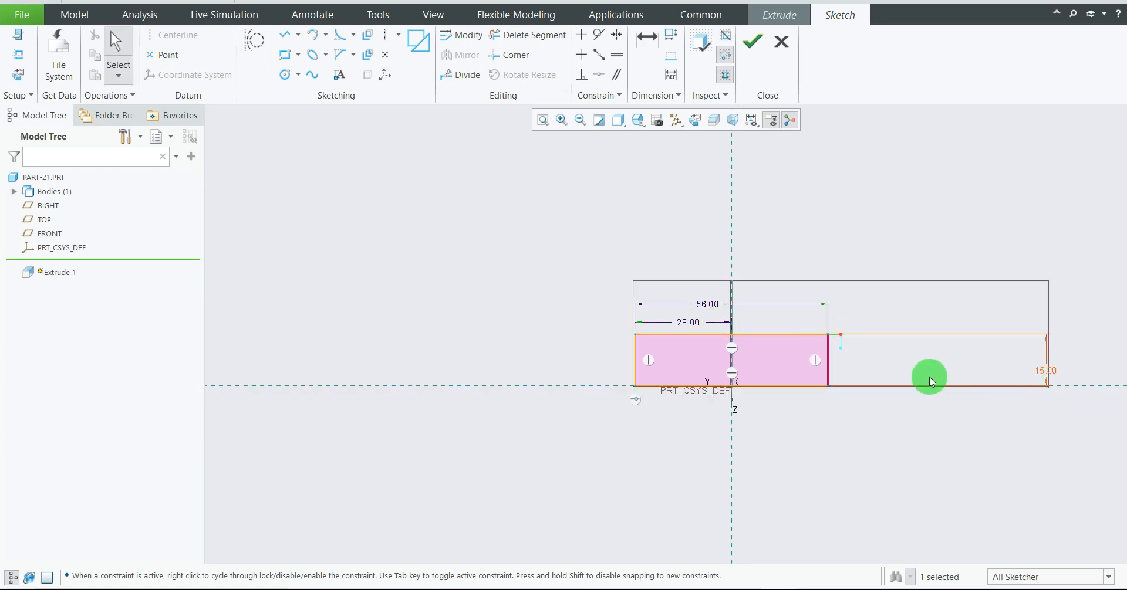
drag(941, 372, 853, 364)
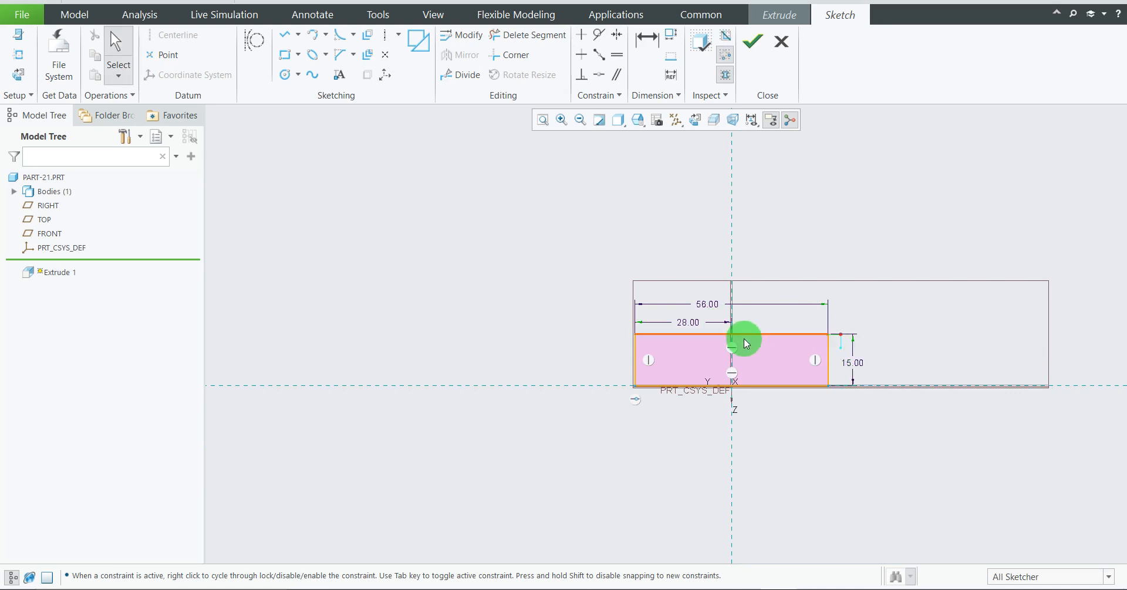
scroll(751, 350, up, 3)
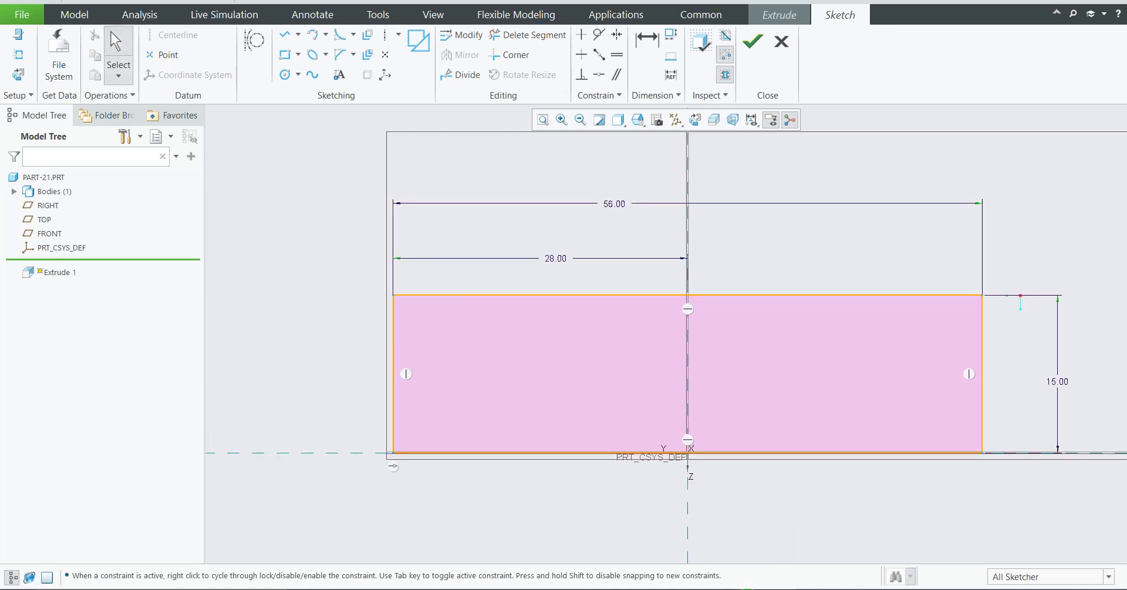
Step: Check the reference drawing, and sketch a three-line rectangular notch about 24.8 wide and 3.7 high on the rectangle's bottom edge
click(747, 589)
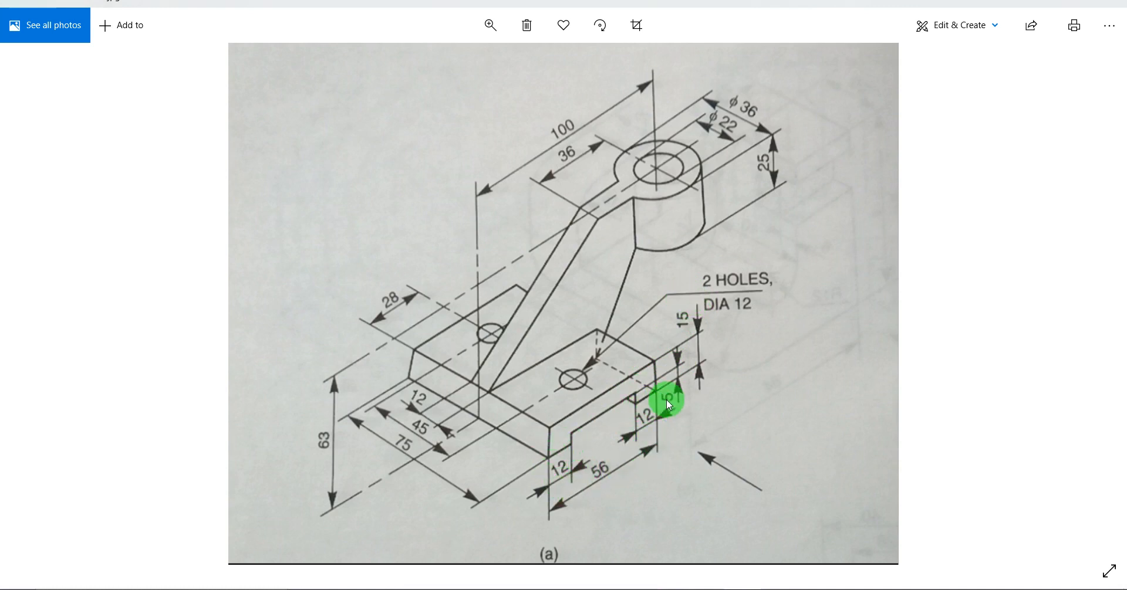
click(748, 589)
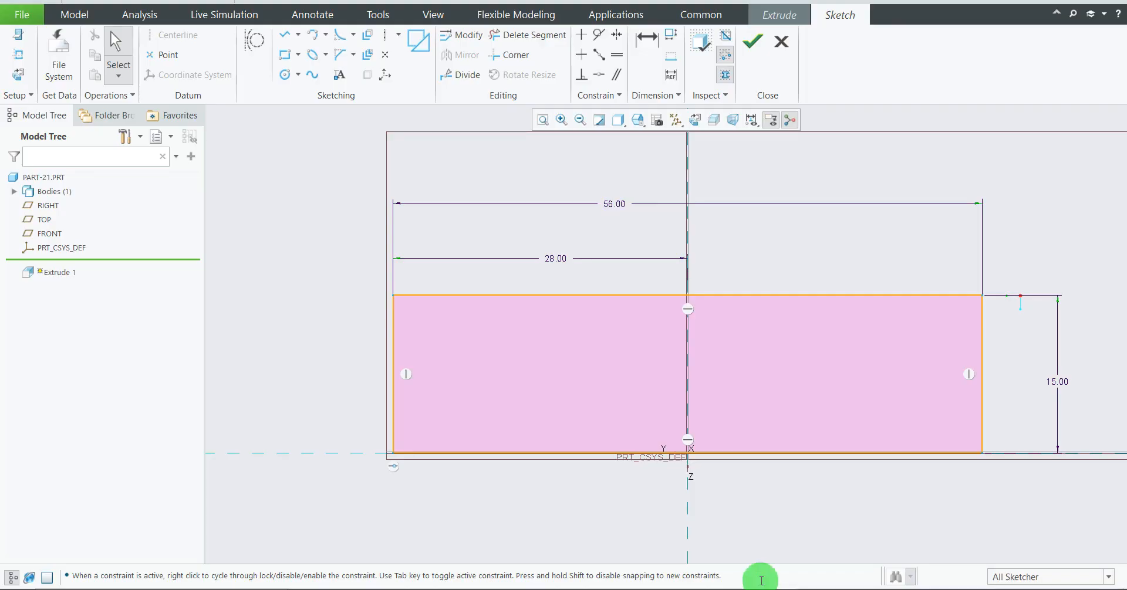
click(285, 35)
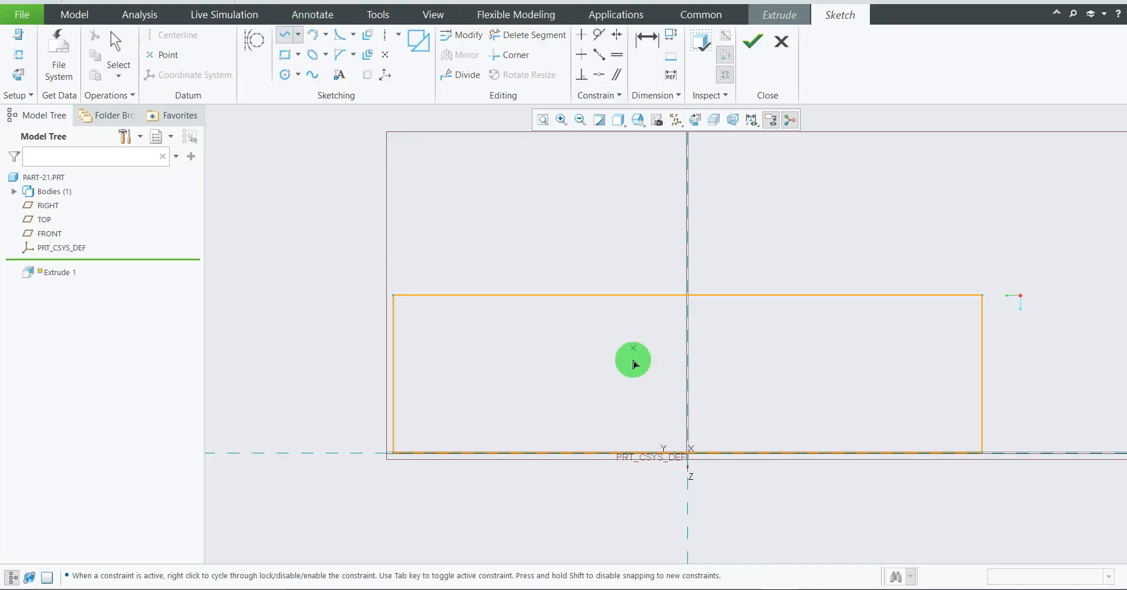
click(561, 453)
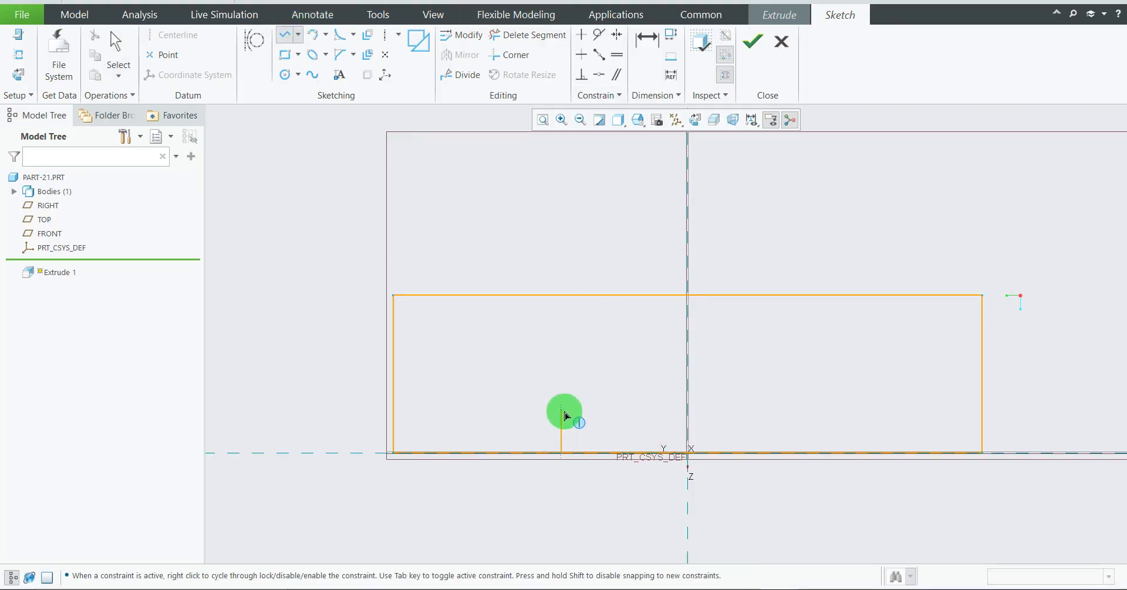
click(561, 415)
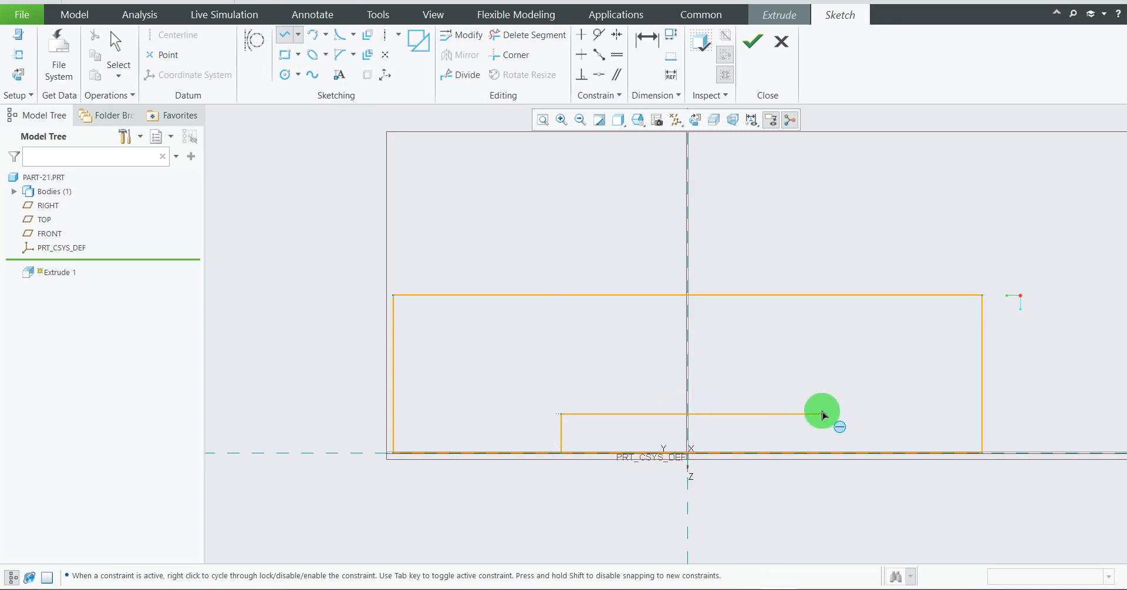
click(821, 414)
click(822, 453)
middle_click(889, 368)
scroll(895, 372, up, 1)
middle_click(916, 374)
scroll(880, 405, down, 3)
scroll(654, 413, up, 3)
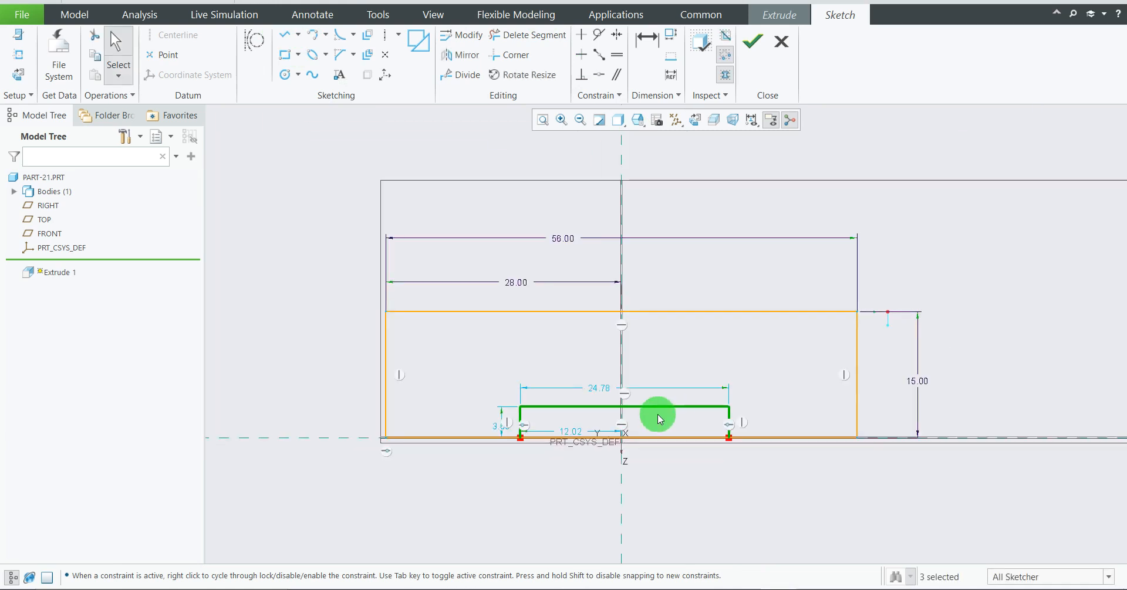
scroll(508, 446, down, 2)
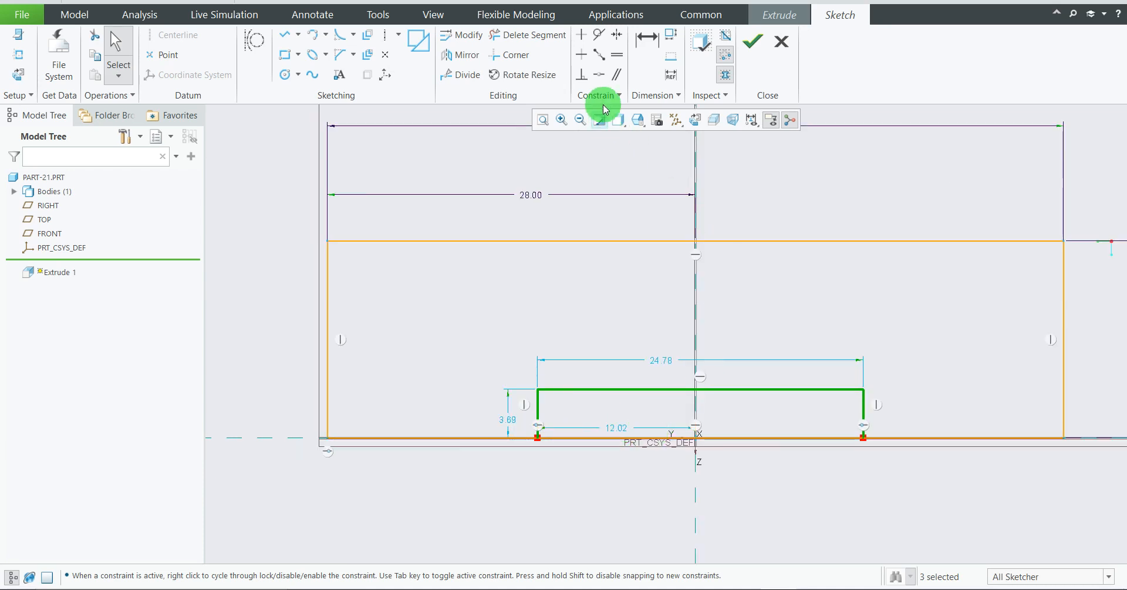
Step: Dimension the notch's left side 12 from the rectangle's left edge
click(647, 65)
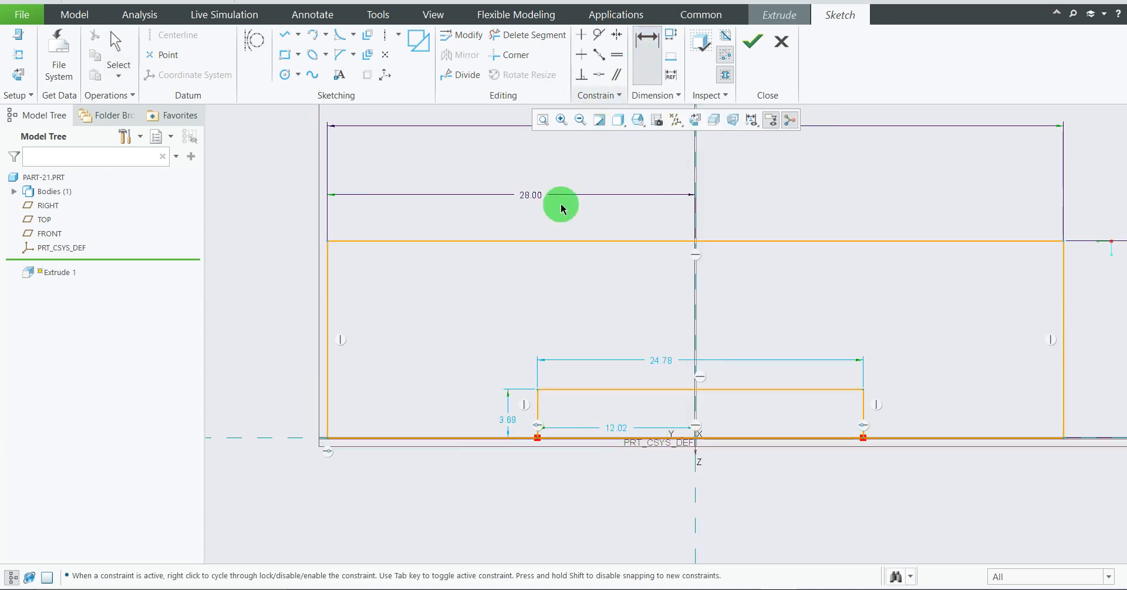
click(327, 398)
click(537, 401)
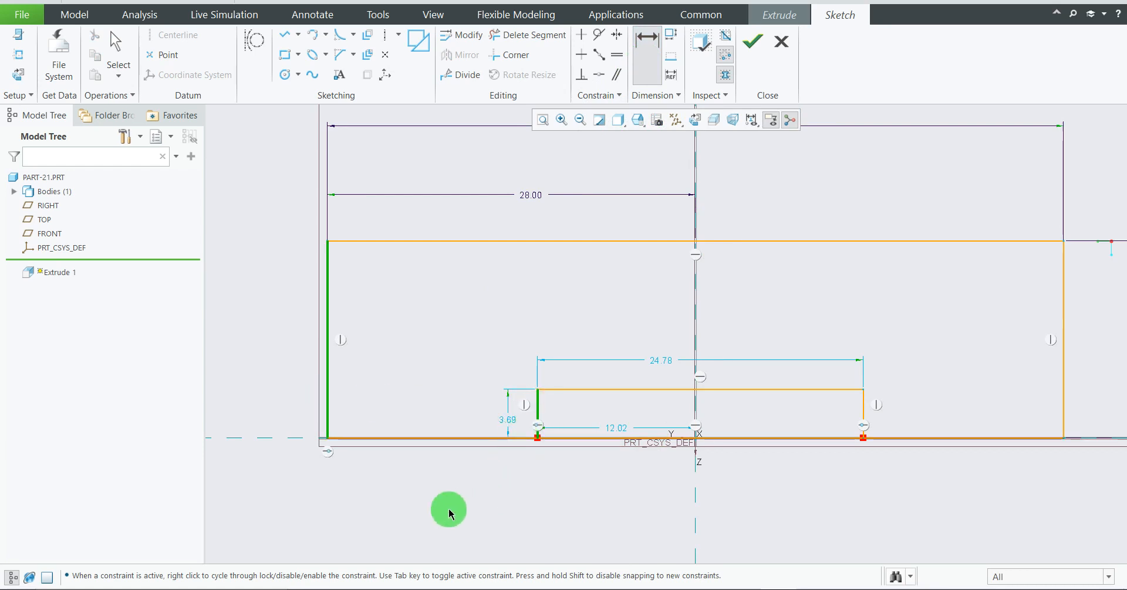
middle_click(421, 498)
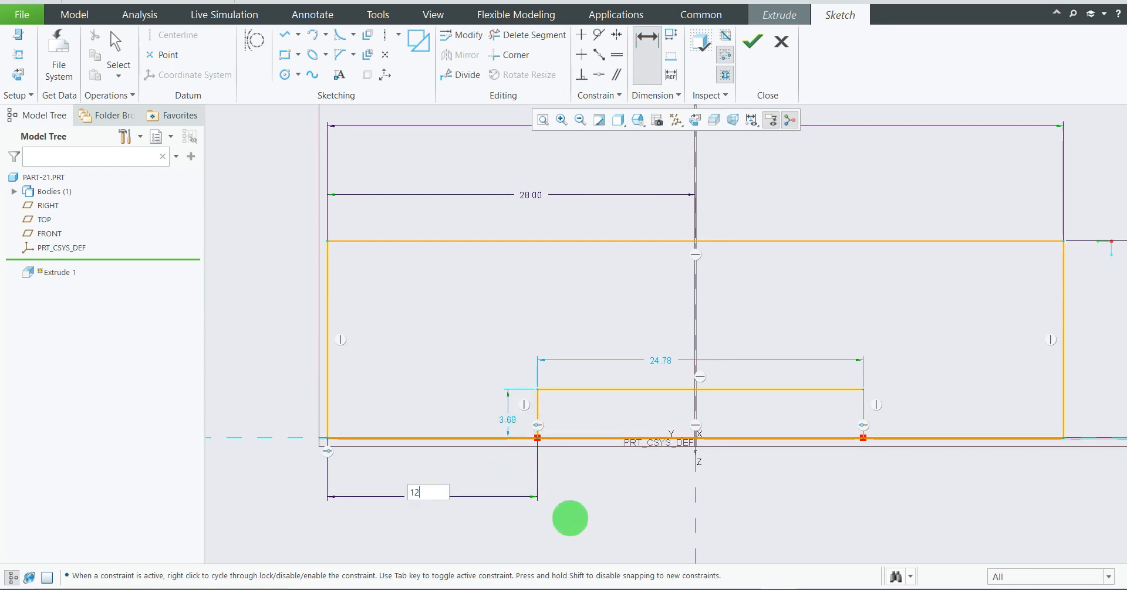
key(Return)
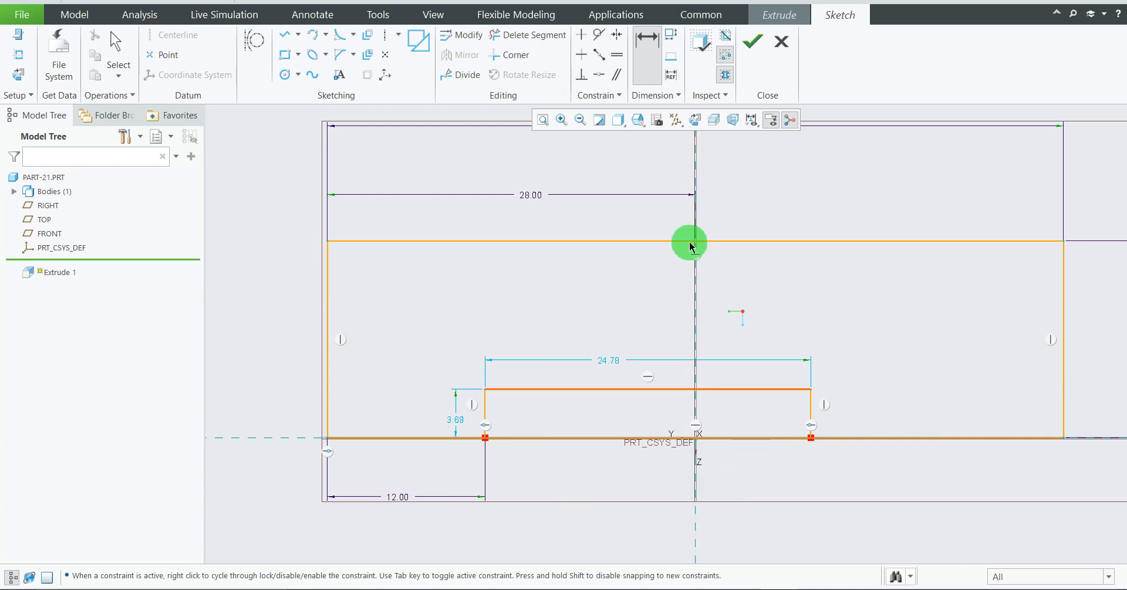
Step: Dimension the notch's right side 12 from the rectangle's right edge
scroll(798, 417, up, 1)
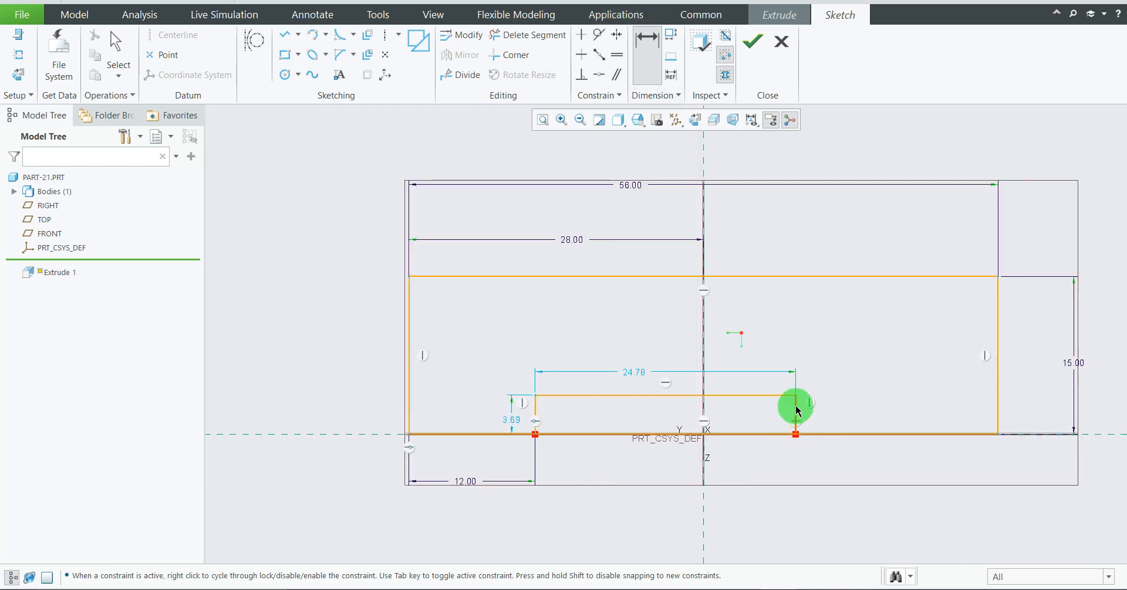
click(795, 408)
click(999, 401)
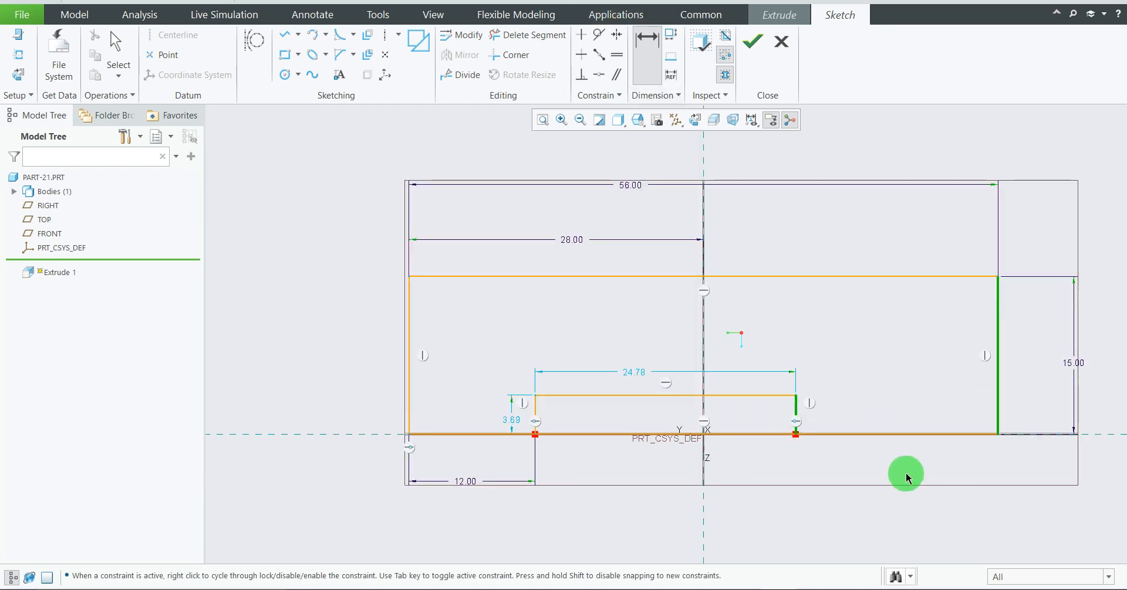
middle_click(906, 472)
key(Return)
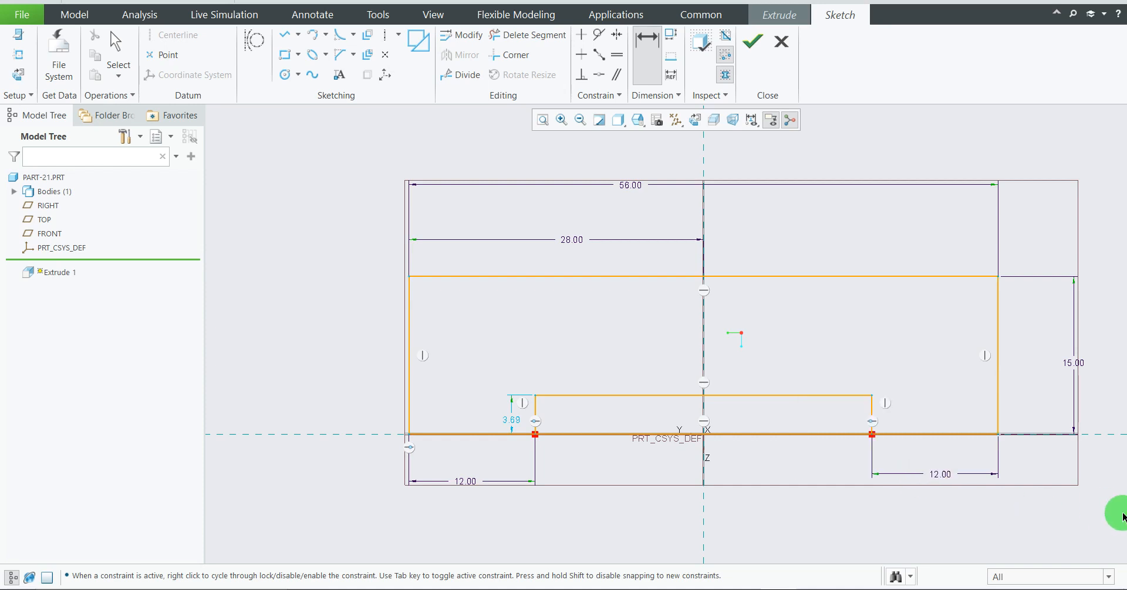
Step: Set the notch's height to 5 and compare the profile with the reference drawing
double_click(504, 426)
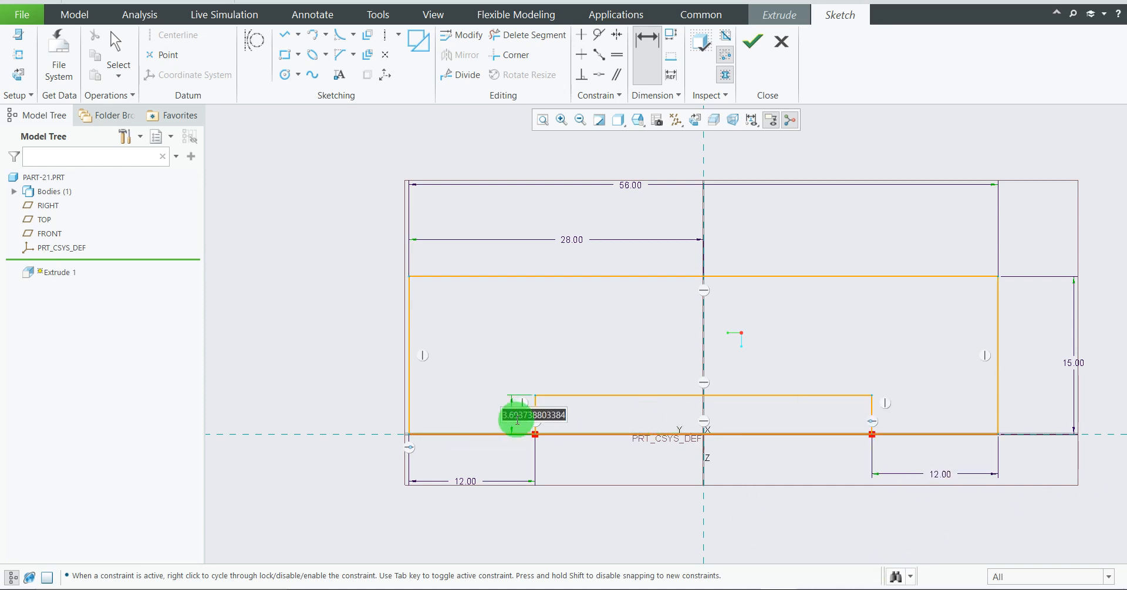
text(5)
key(Return)
click(740, 585)
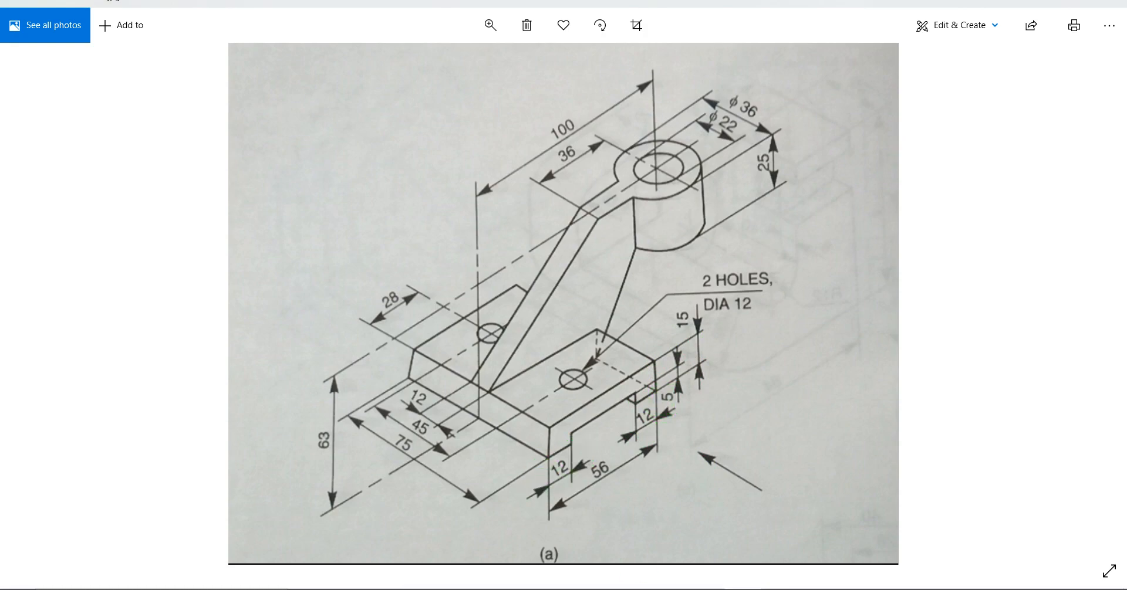
click(778, 588)
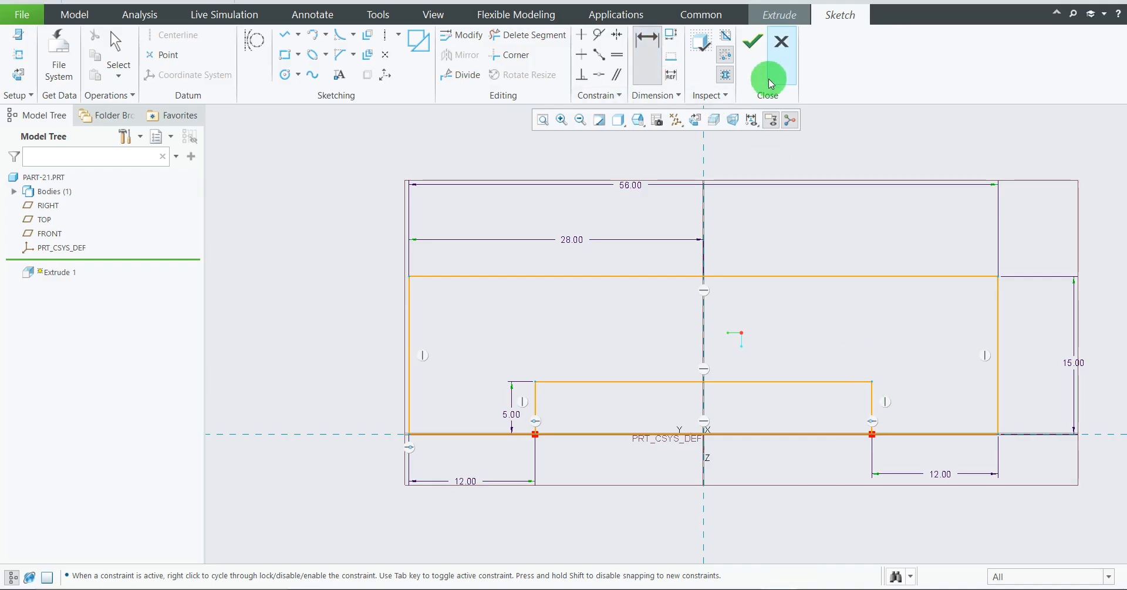
Step: Trim away the bottom edge between the notch sides with Delete Segment and finish the sketch
click(517, 35)
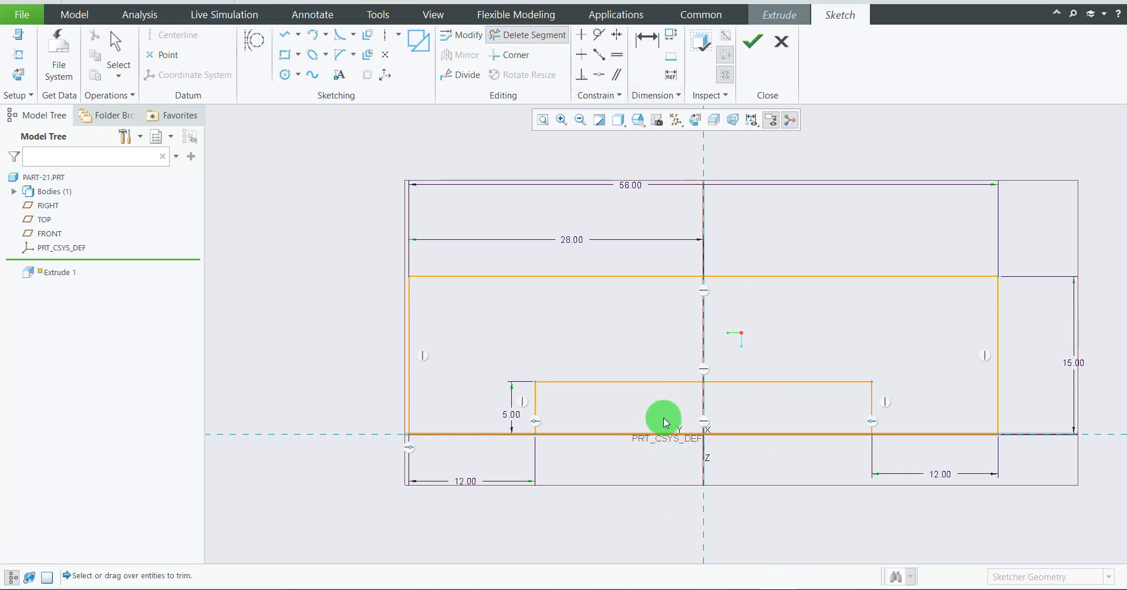
drag(664, 418, 618, 458)
drag(785, 420, 769, 482)
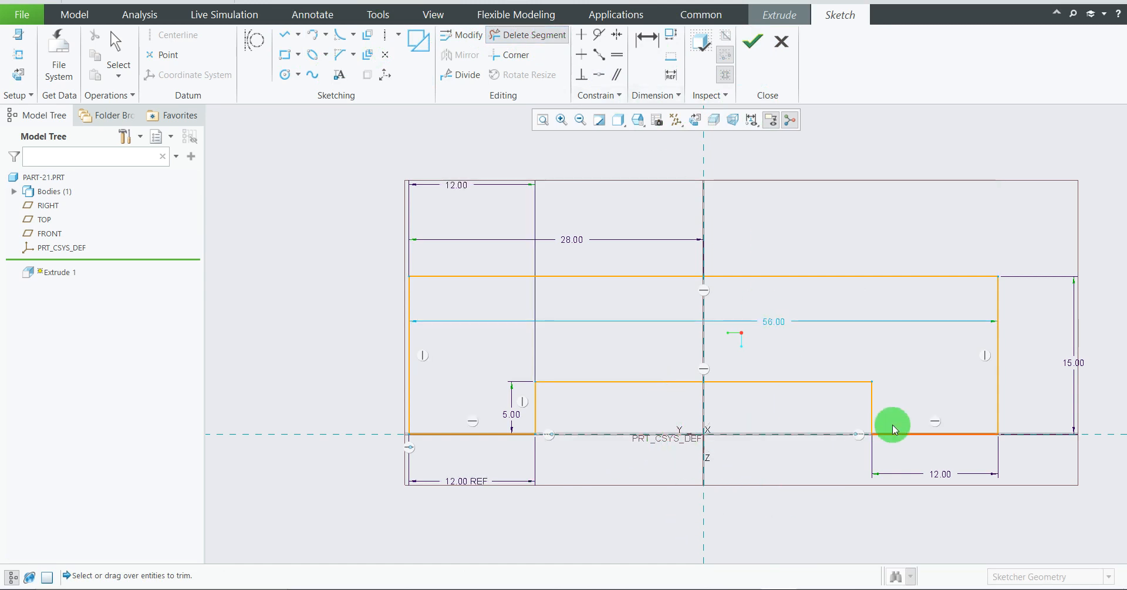
scroll(708, 476, up, 2)
scroll(708, 478, down, 2)
scroll(708, 478, up, 2)
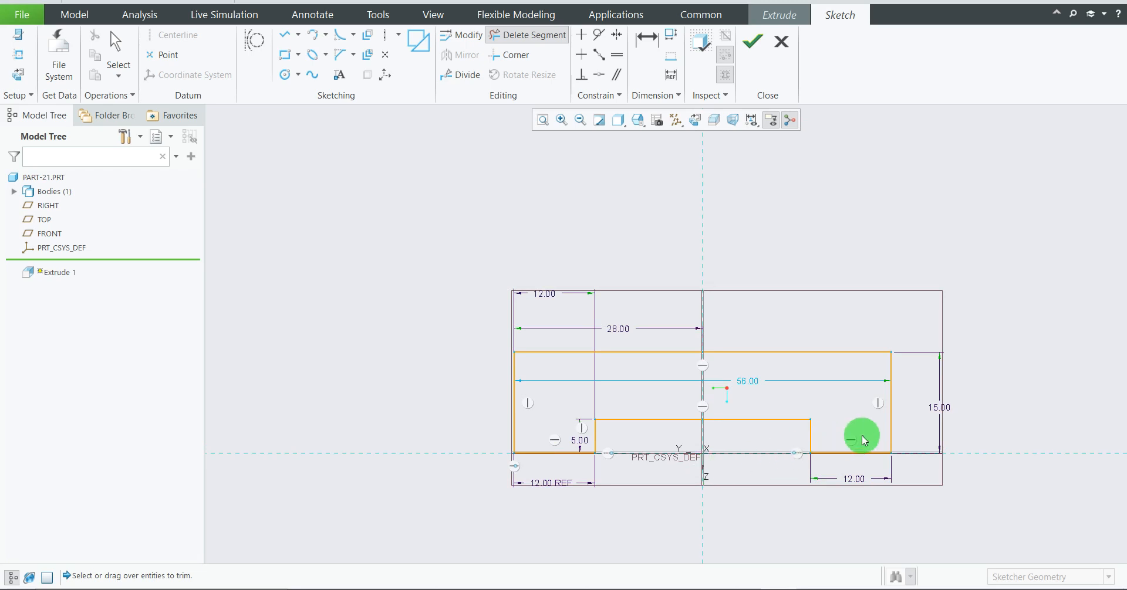
click(753, 40)
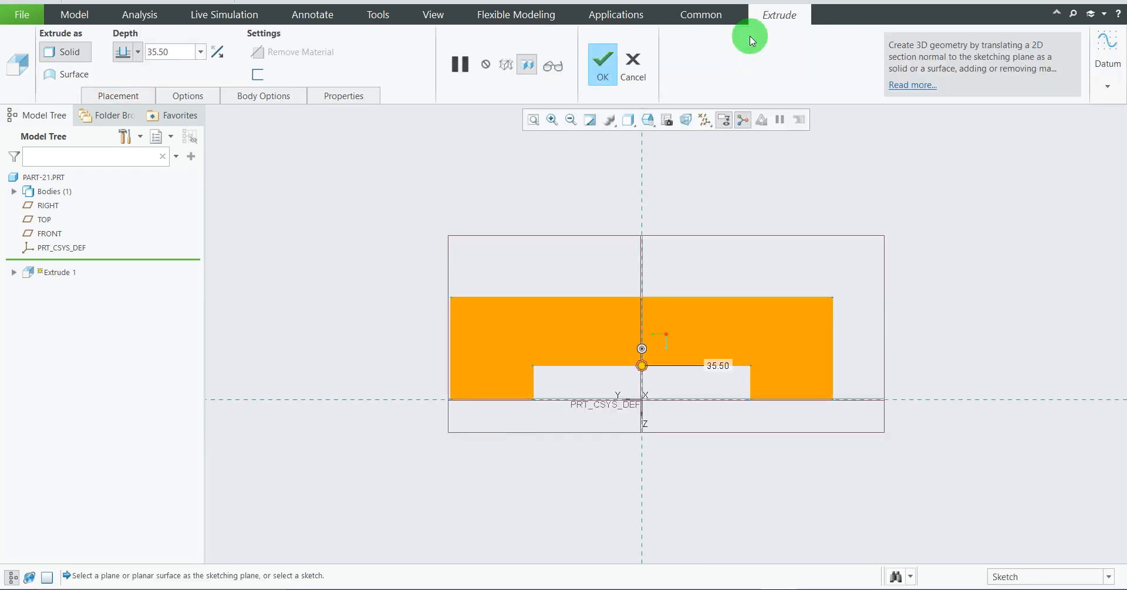
Step: Check the base length in the reference drawing and extrude the notched profile symmetrically about its sketch plane to a depth of 75
mouse_move(647, 334)
middle_down()
mouse_move(561, 269)
mouse_move(615, 298)
mouse_move(589, 320)
middle_up()
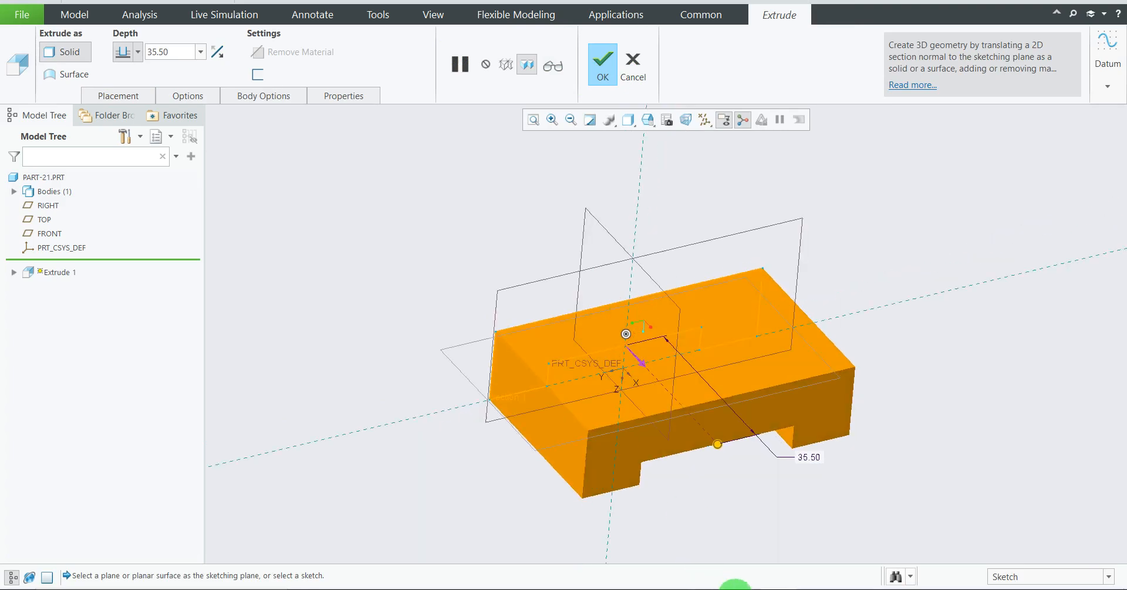
click(734, 589)
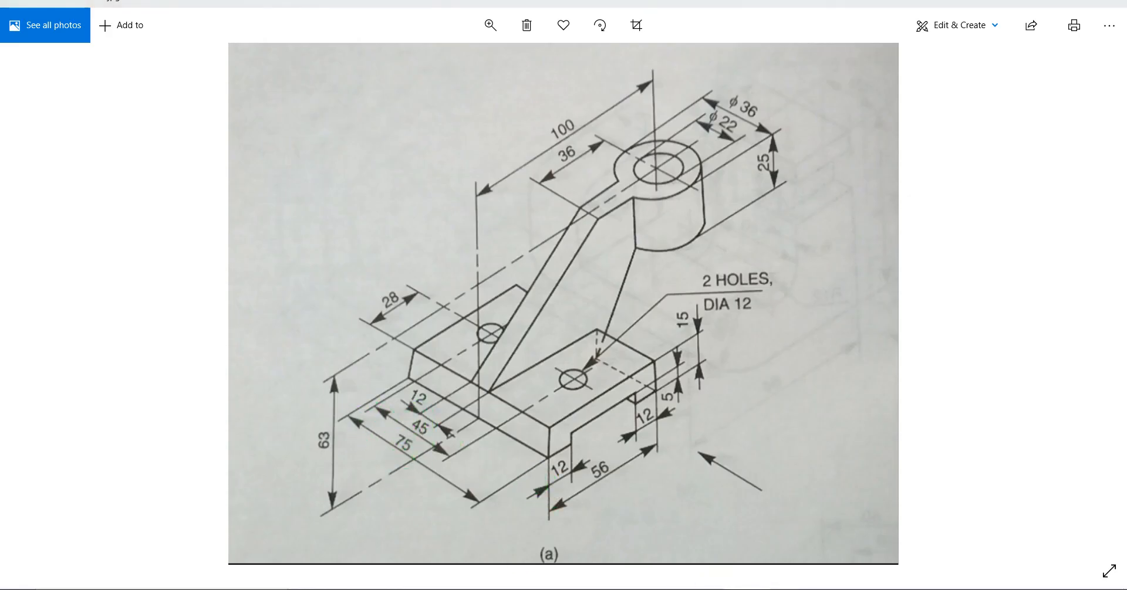
click(769, 587)
click(124, 51)
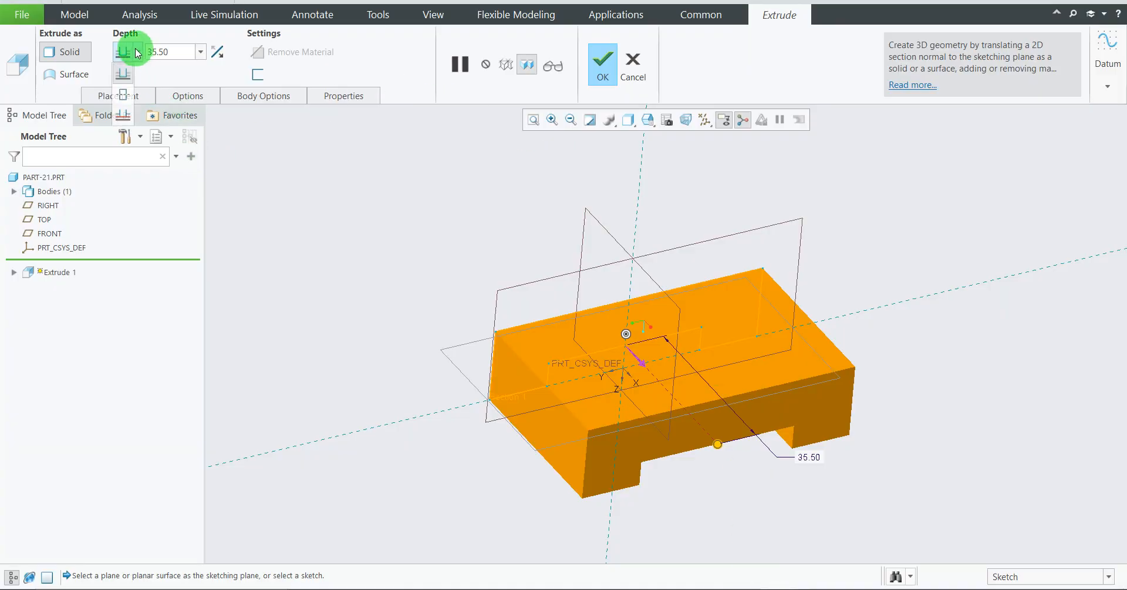
click(125, 93)
click(180, 57)
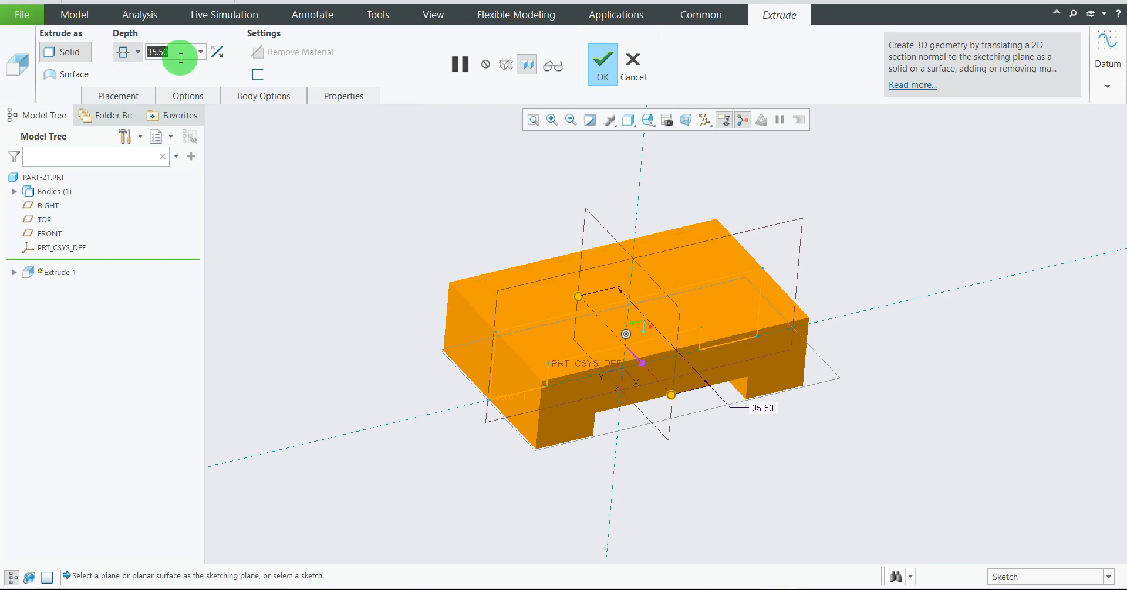
text(75)
key(Return)
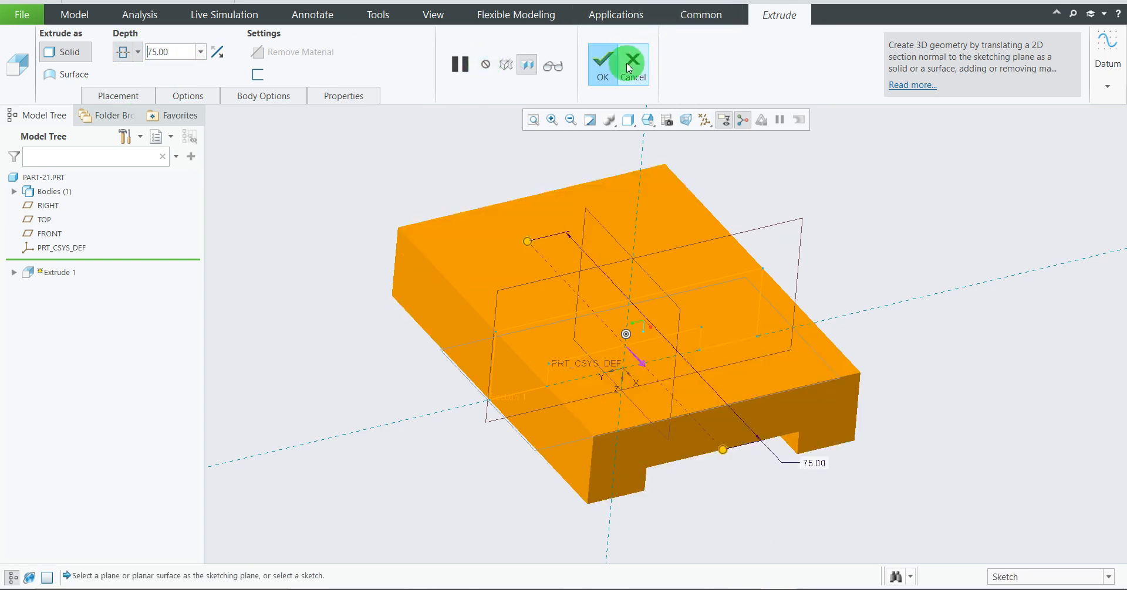
click(603, 62)
scroll(675, 229, up, 3)
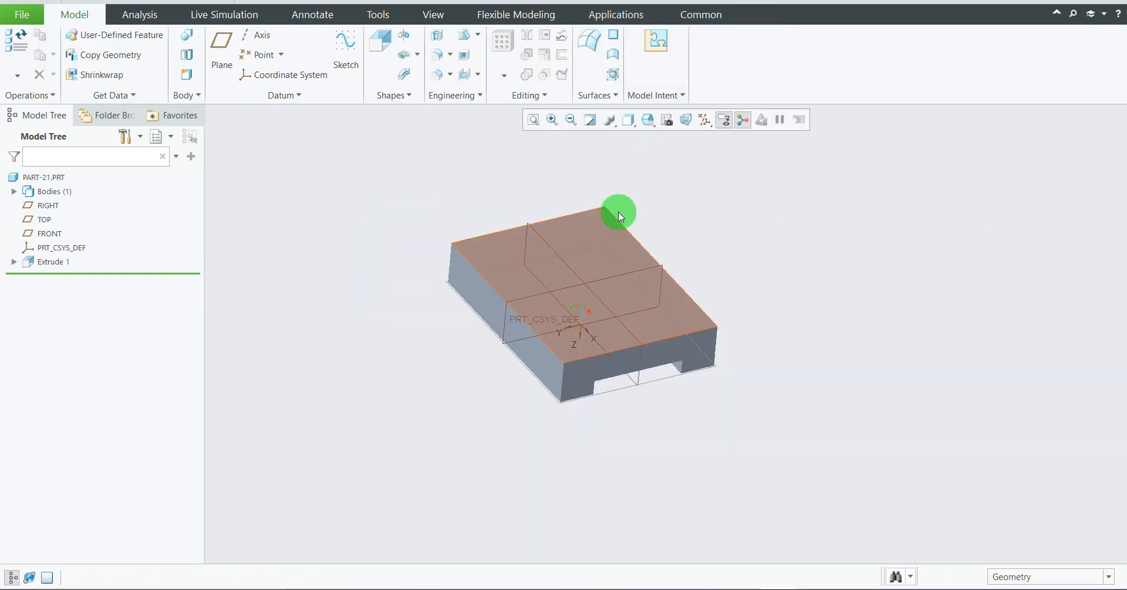
scroll(666, 237, down, 3)
scroll(609, 234, up, 3)
scroll(706, 375, down, 3)
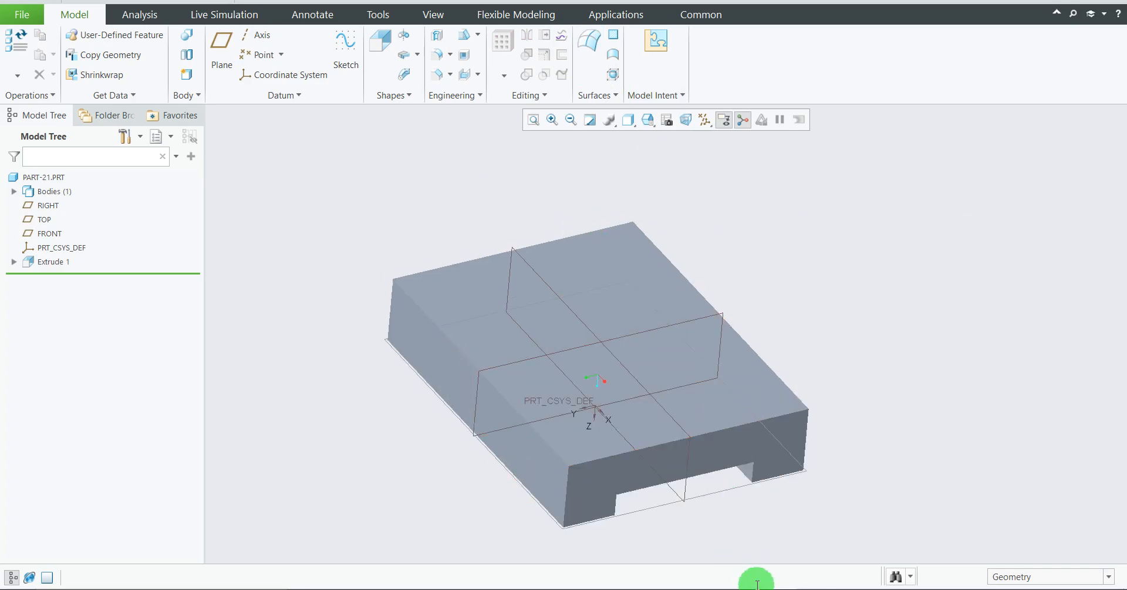
Step: Consult the reference drawing for the boss height and place a datum plane about 43 above the FRONT plane
click(757, 584)
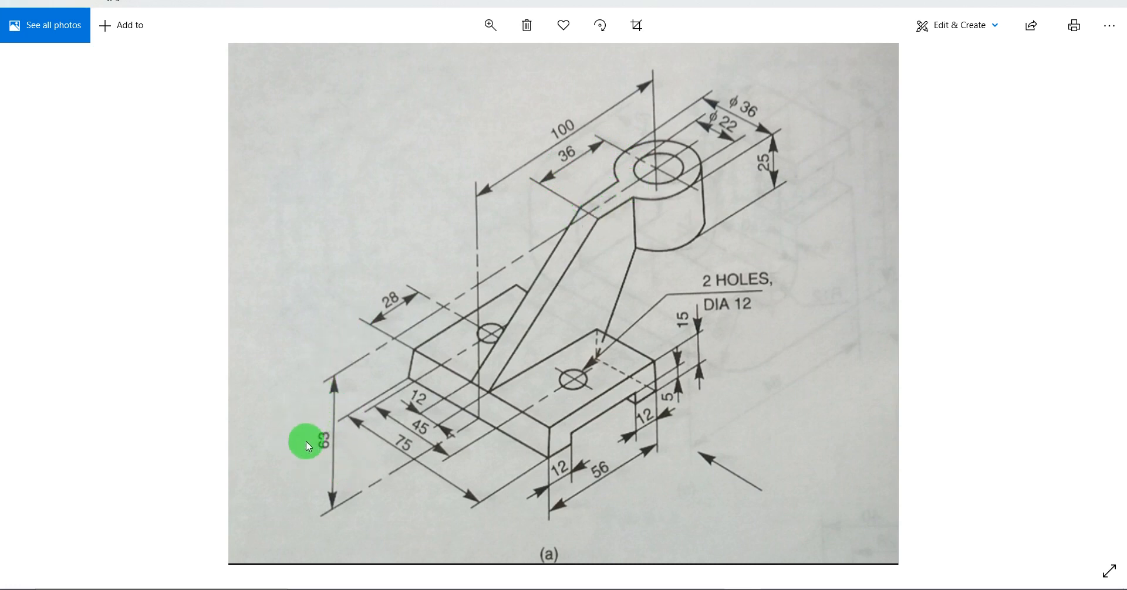
click(789, 589)
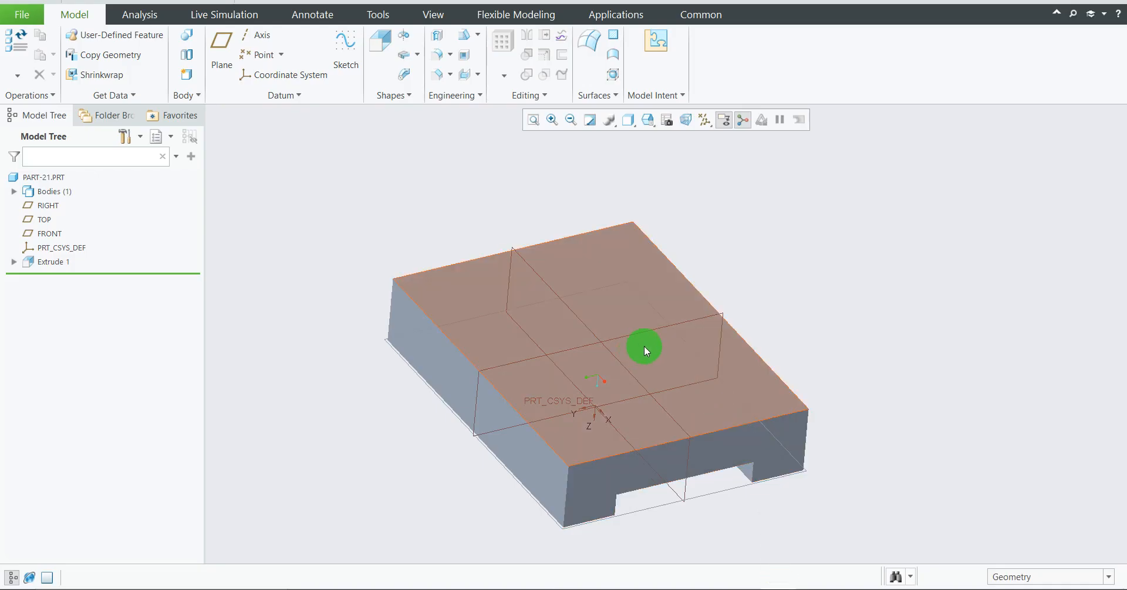
click(649, 511)
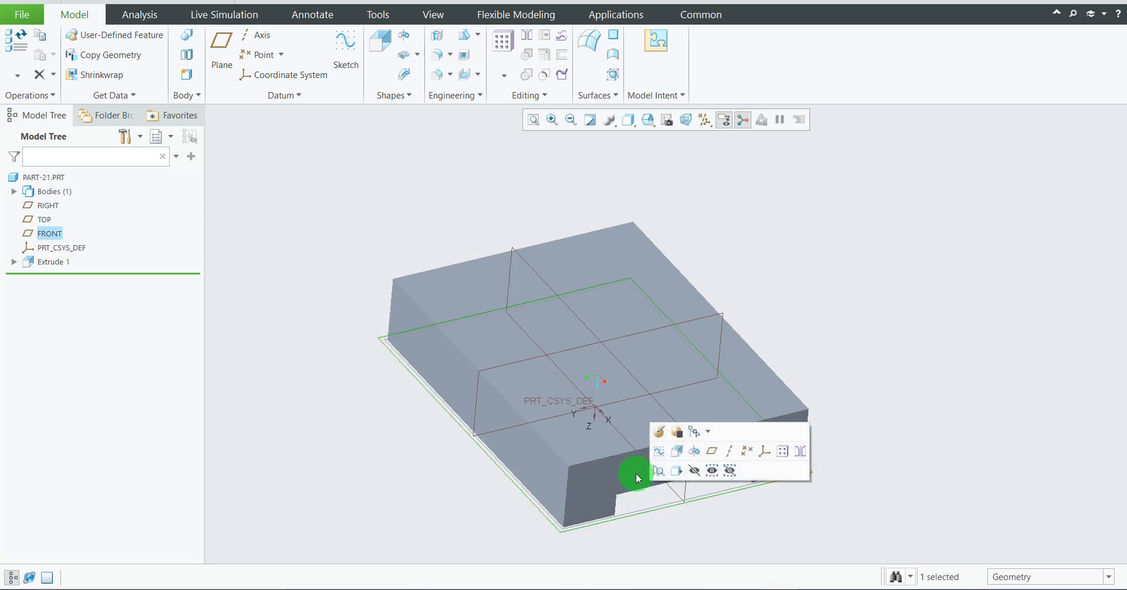
click(225, 47)
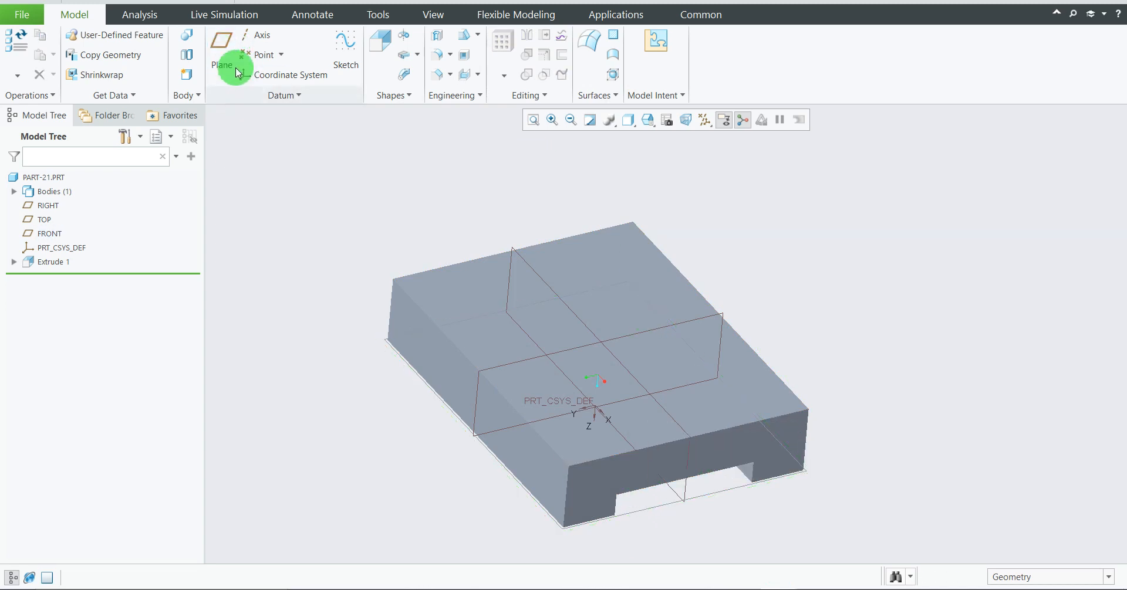
click(657, 505)
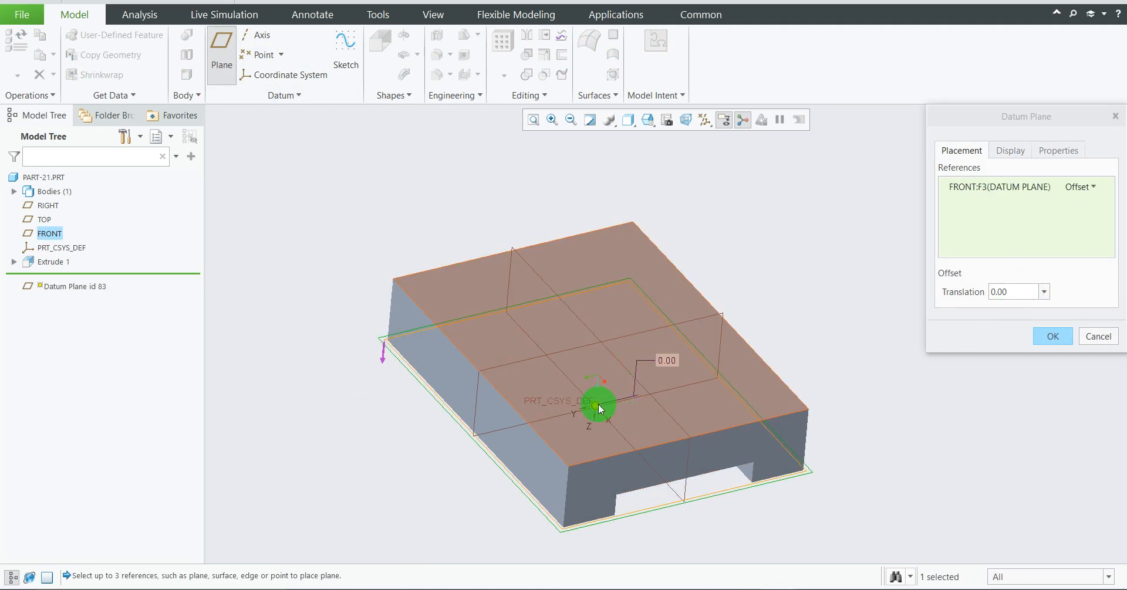
drag(598, 404, 667, 233)
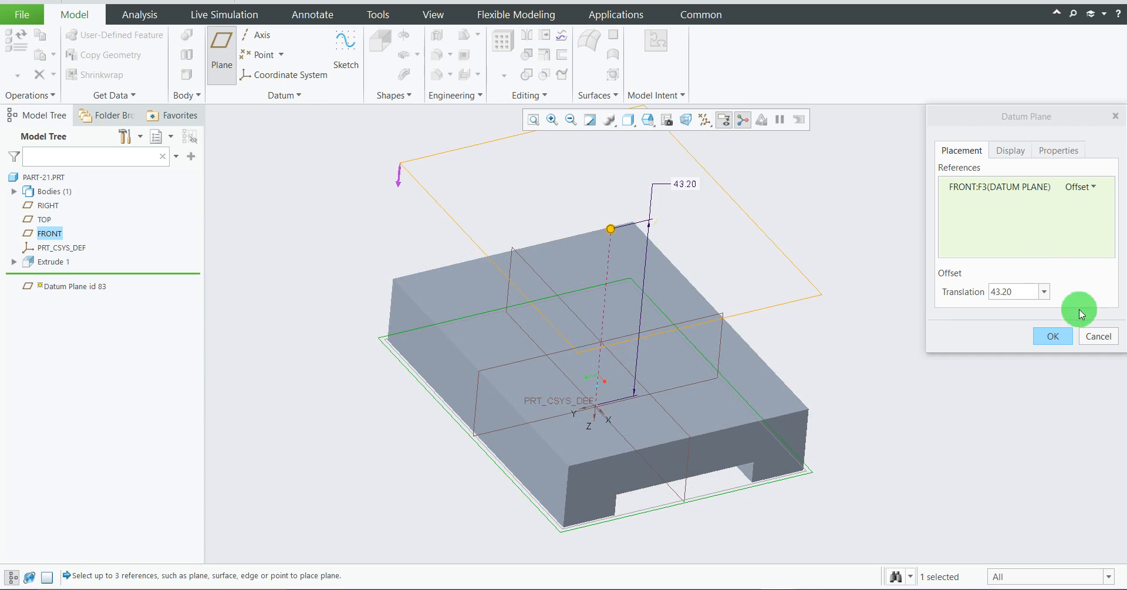
Step: Set the datum plane's offset from the FRONT plane to 63 and create it
click(1018, 293)
text(6)
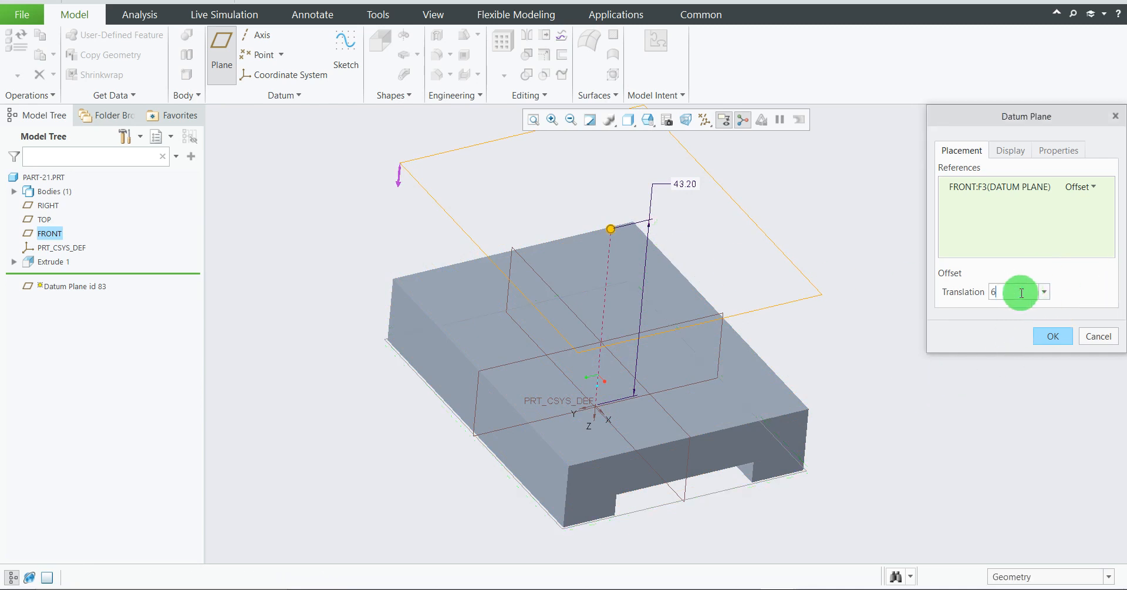
text(3)
key(Return)
scroll(780, 340, down, 3)
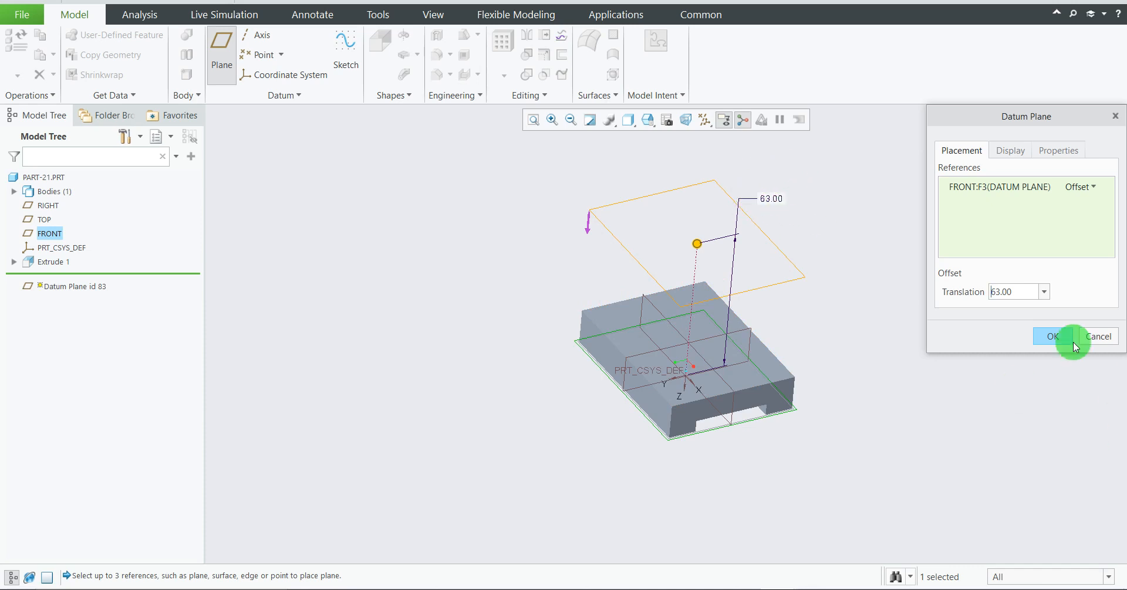
click(1034, 338)
scroll(760, 352, down, 3)
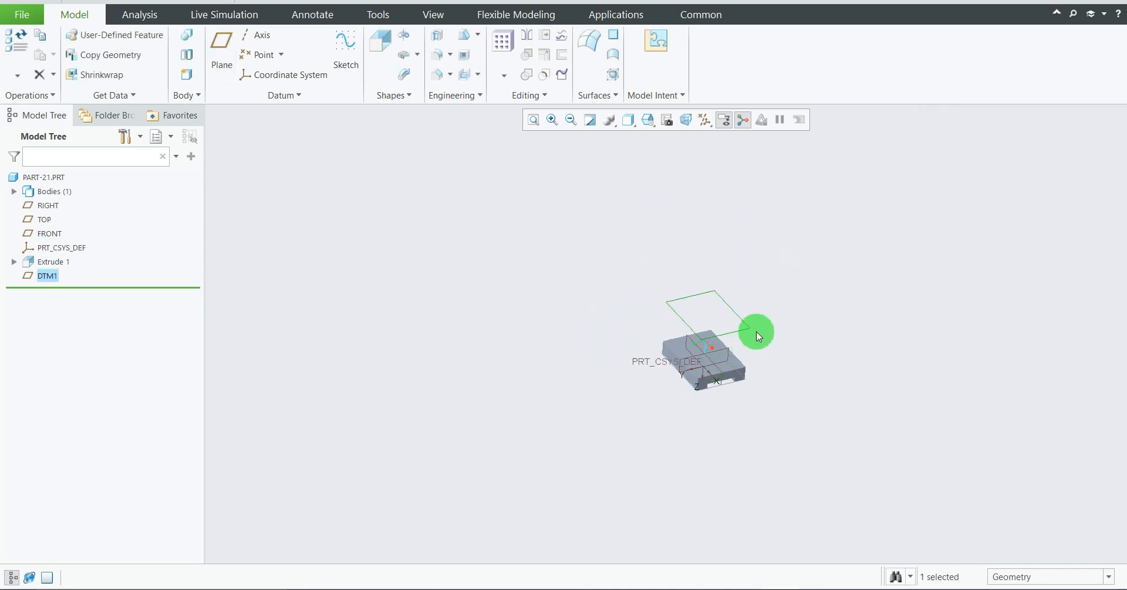
click(851, 306)
Step: Start a sketch on the raised datum plane with RIGHT as the top orientation reference, viewed square to the sketch plane
scroll(828, 331, up, 2)
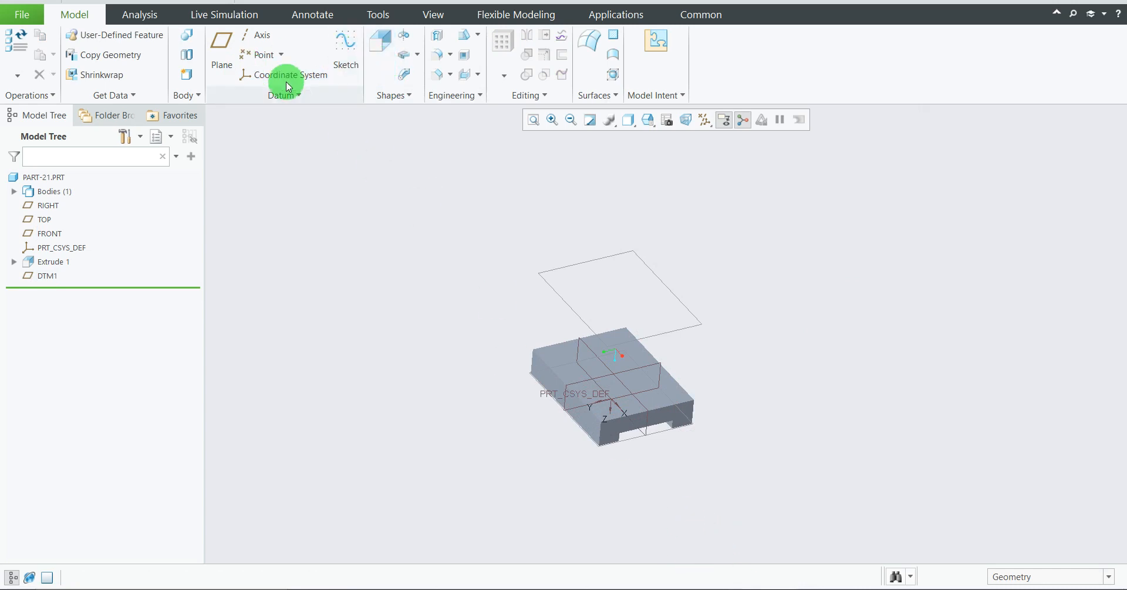
click(343, 47)
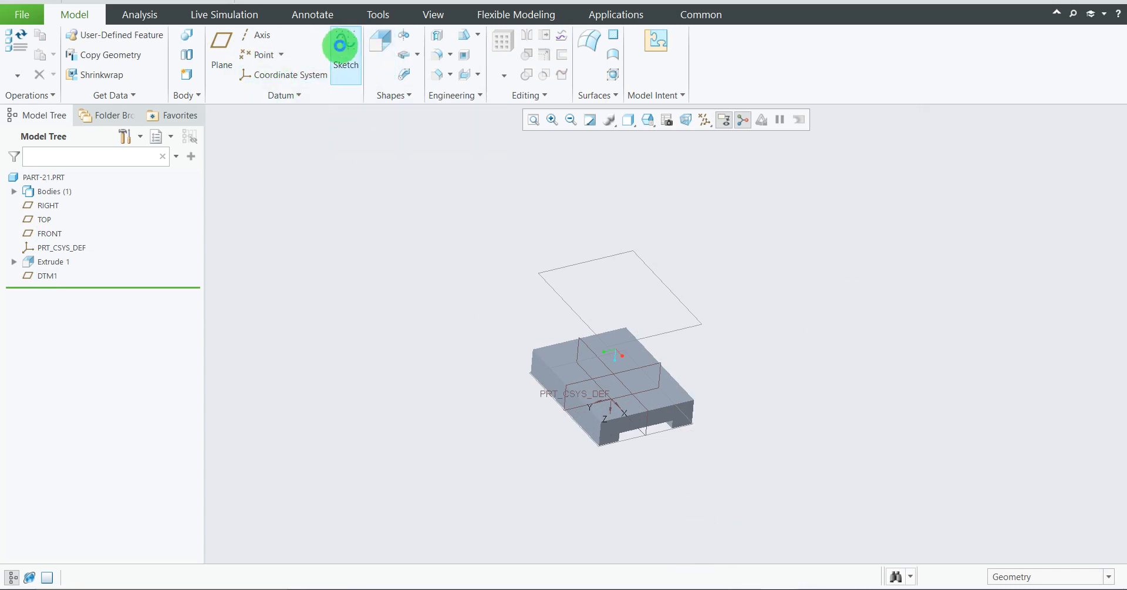
click(664, 282)
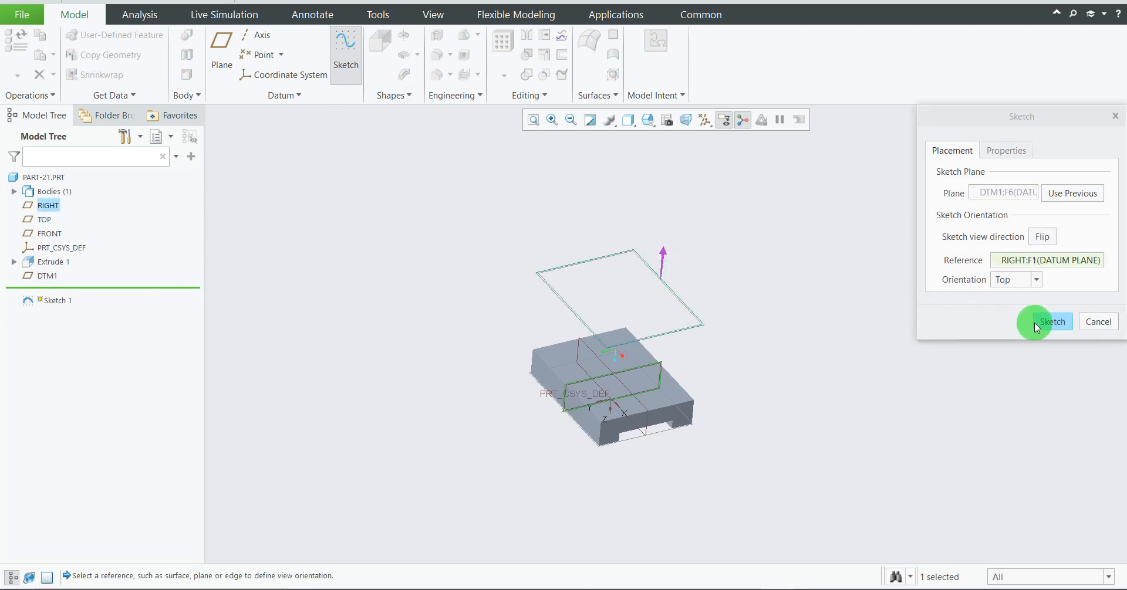
click(1049, 321)
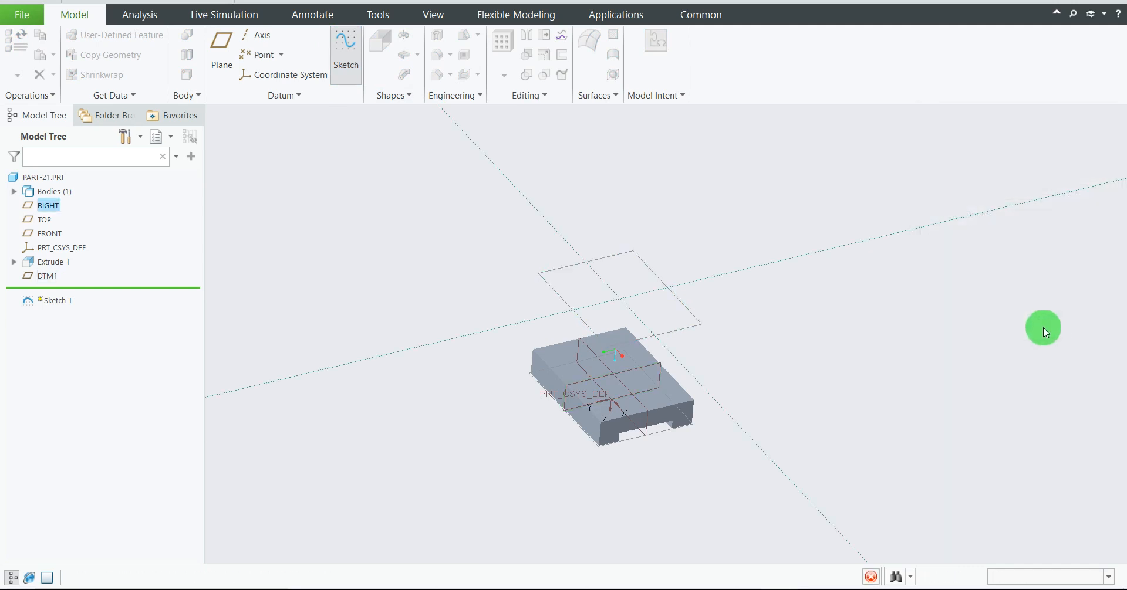
click(693, 120)
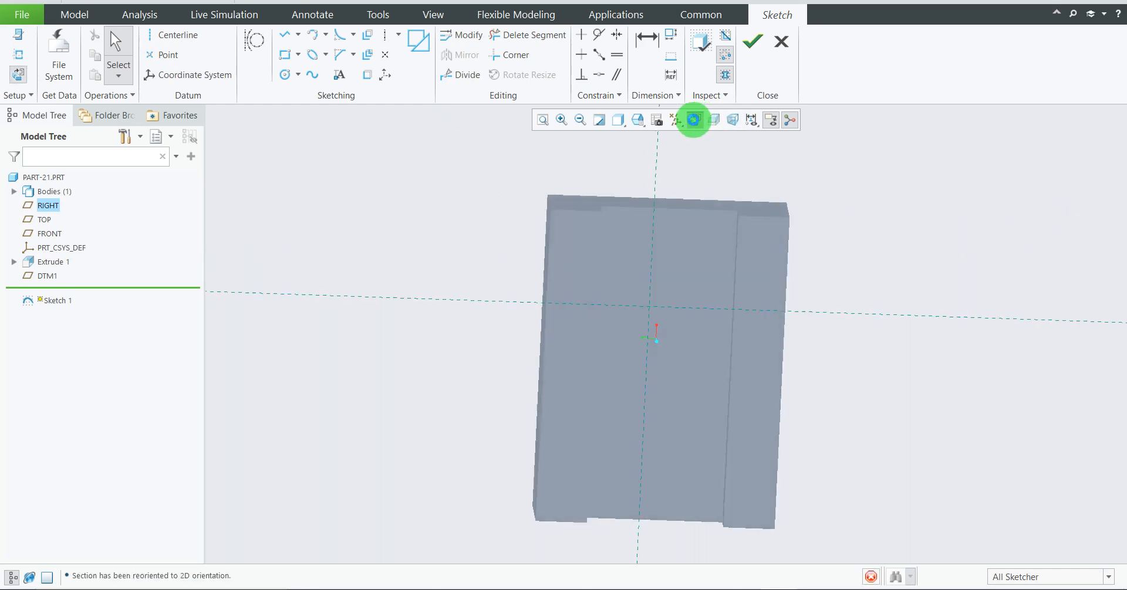
scroll(608, 286, down, 2)
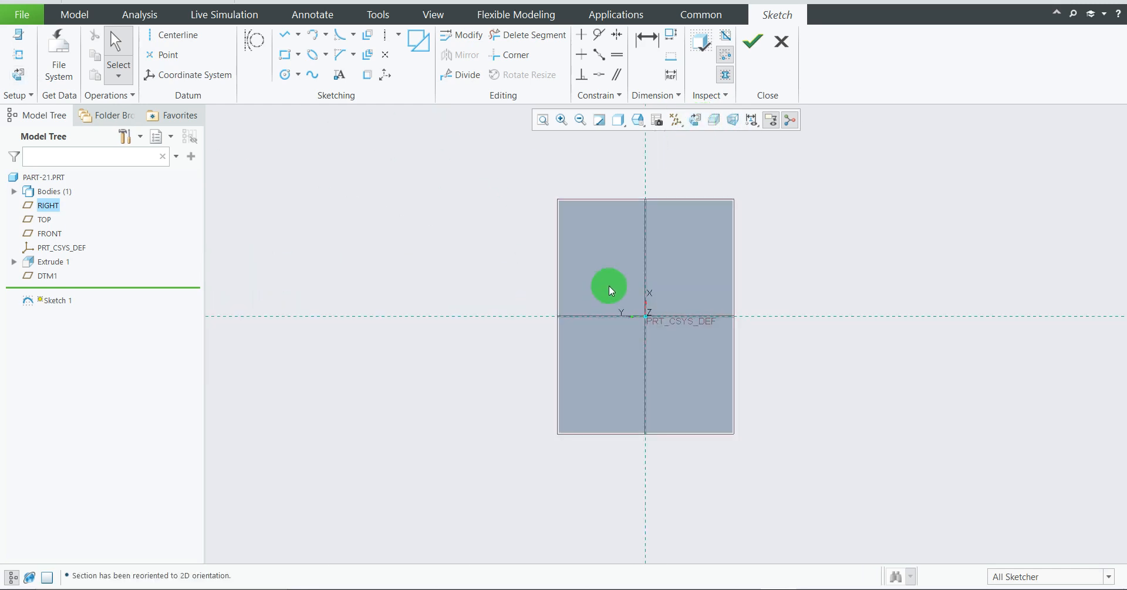
scroll(631, 263, up, 1)
scroll(635, 263, down, 1)
scroll(646, 240, down, 3)
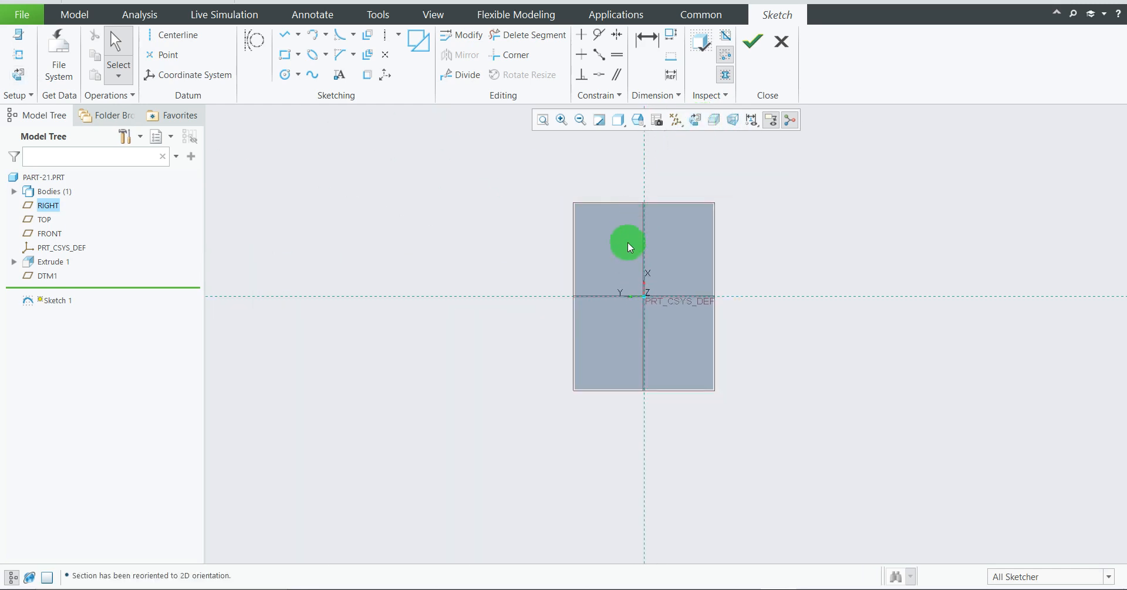
mouse_move(633, 223)
middle_down()
mouse_move(649, 233)
mouse_move(646, 285)
mouse_move(667, 342)
mouse_move(659, 330)
mouse_move(678, 336)
mouse_move(646, 272)
mouse_move(644, 221)
middle_up()
click(713, 121)
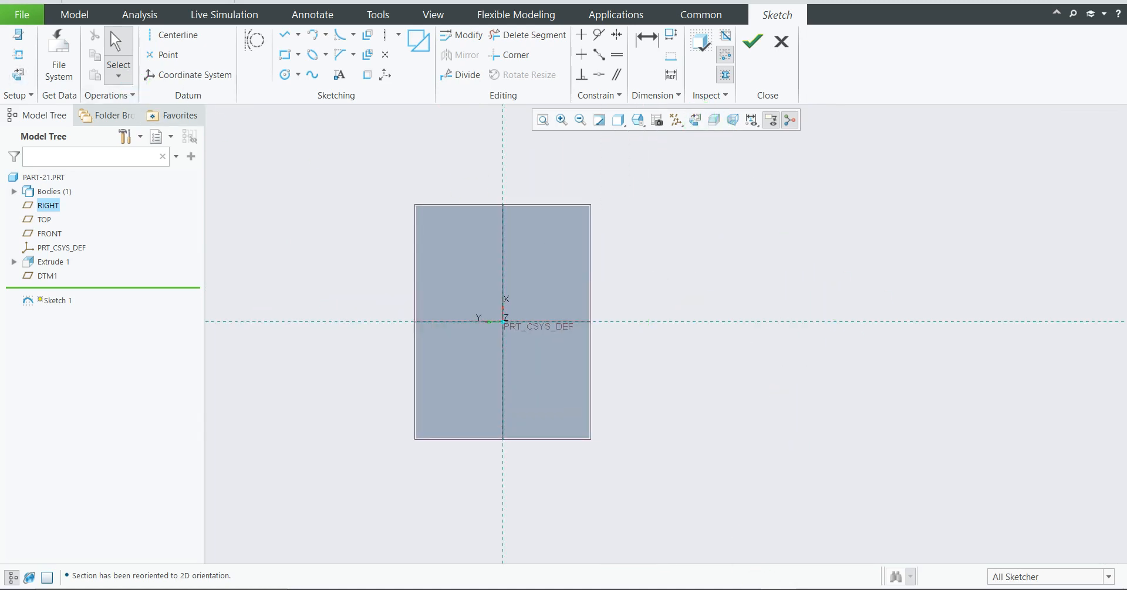
Step: Check the reference drawing and add the base's left, top and bottom edges as sketch references
click(750, 589)
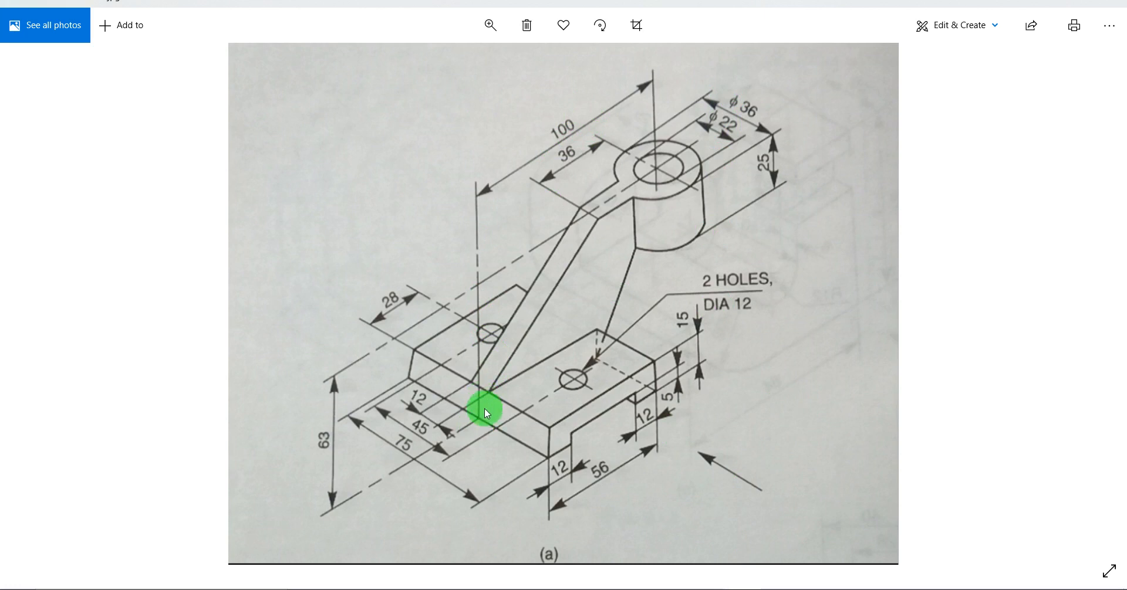
click(750, 589)
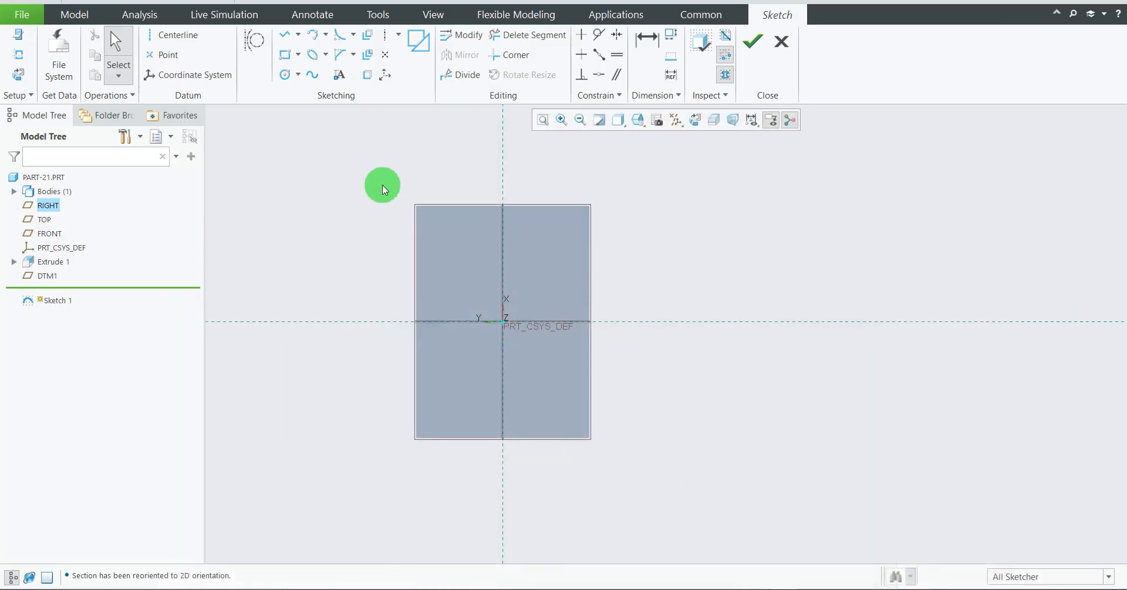
click(20, 56)
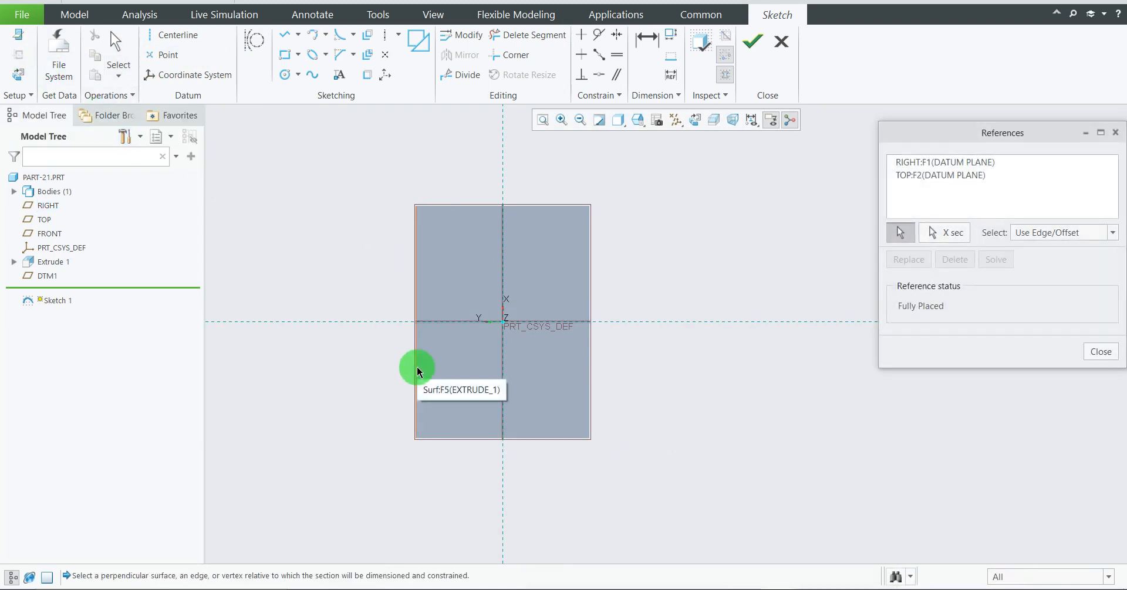
click(419, 372)
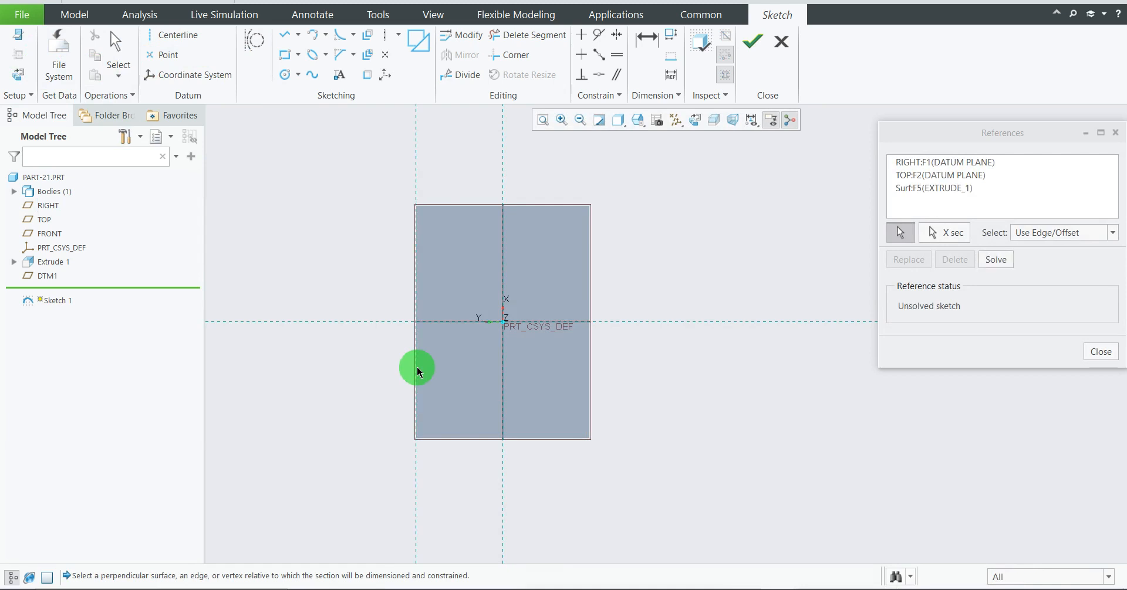
click(532, 205)
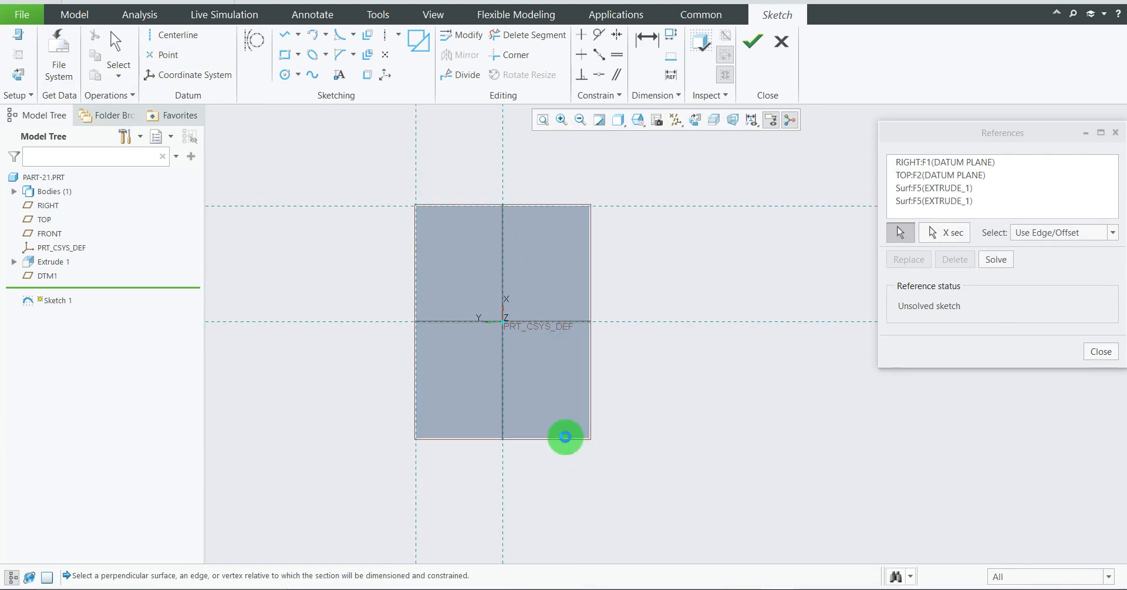
click(567, 443)
click(1101, 352)
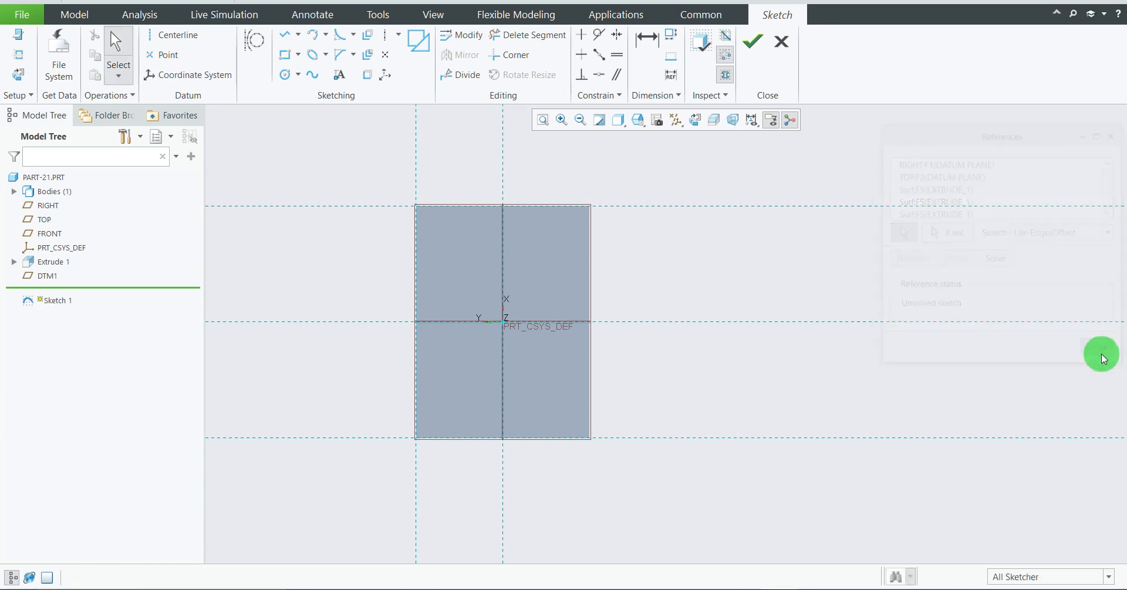
Step: Sketch a circle about 41 in diameter on the horizontal reference, centred about 104 right of the vertical axis, and move its diameter dimension outside
click(285, 76)
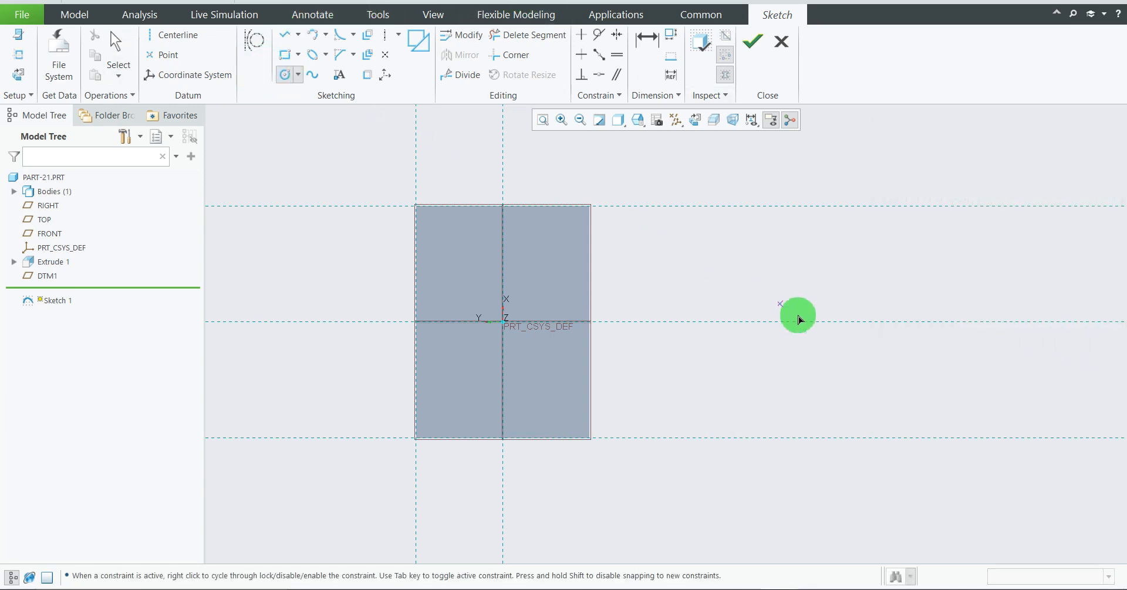
click(824, 321)
click(820, 390)
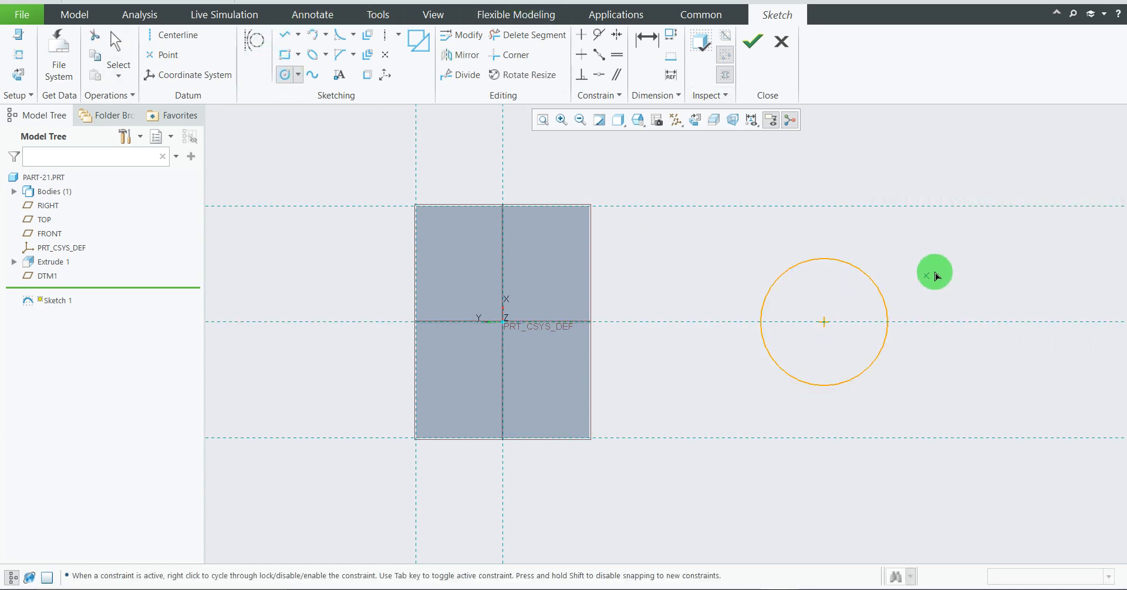
middle_click(945, 264)
scroll(941, 291, up, 1)
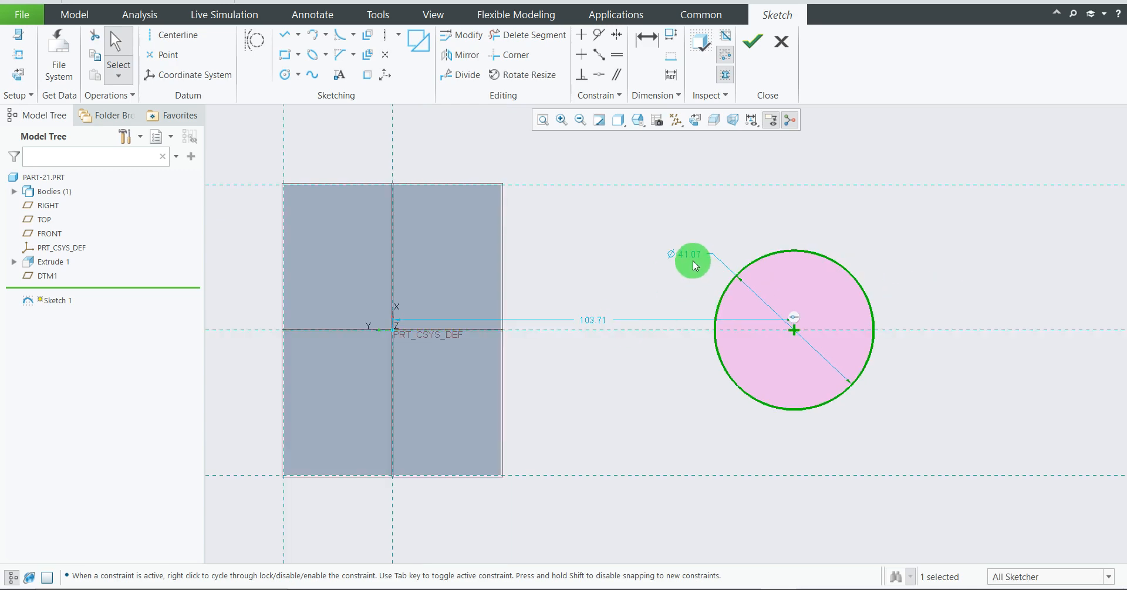
drag(693, 260, 803, 235)
drag(913, 233, 916, 228)
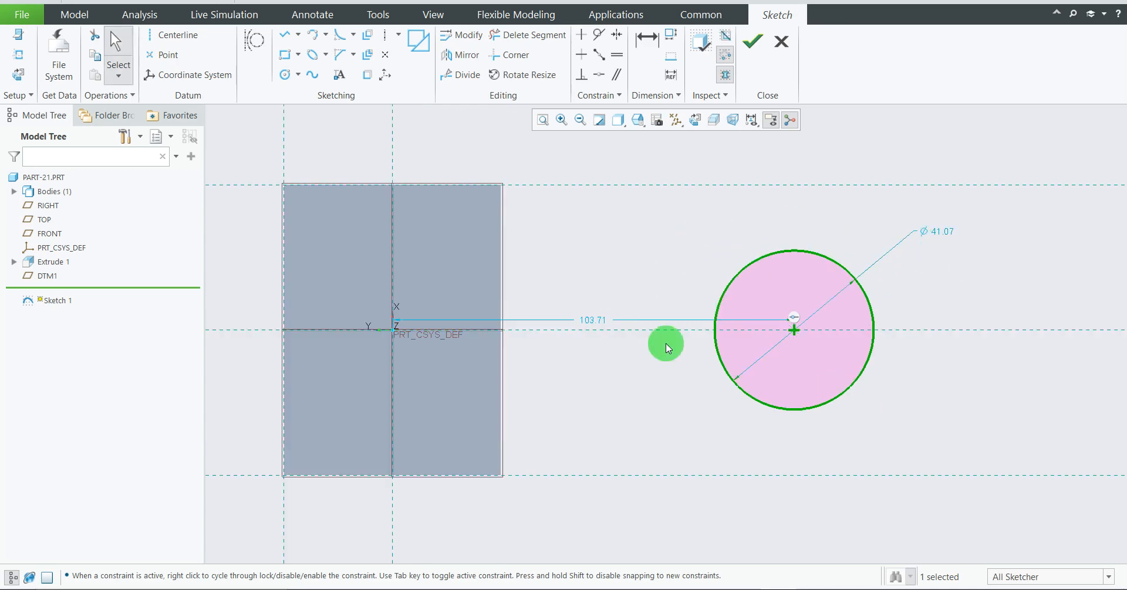
Step: Check the boss diameters in the reference drawing and sketch a concentric inner circle about 25 in diameter
scroll(737, 436, down, 1)
key(alt+Tab)
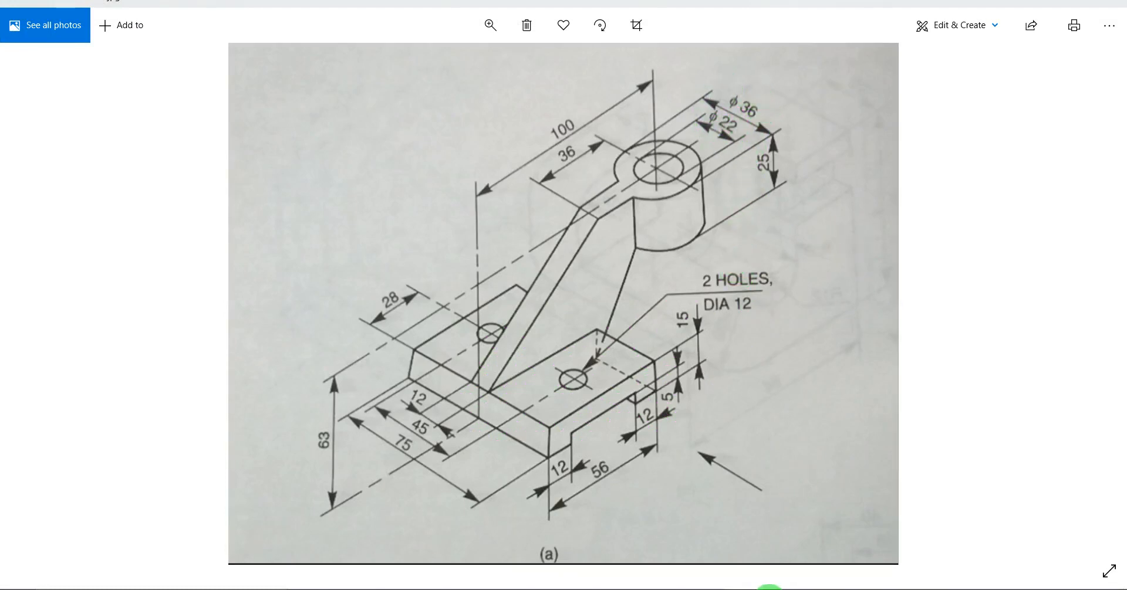
key(alt+Tab)
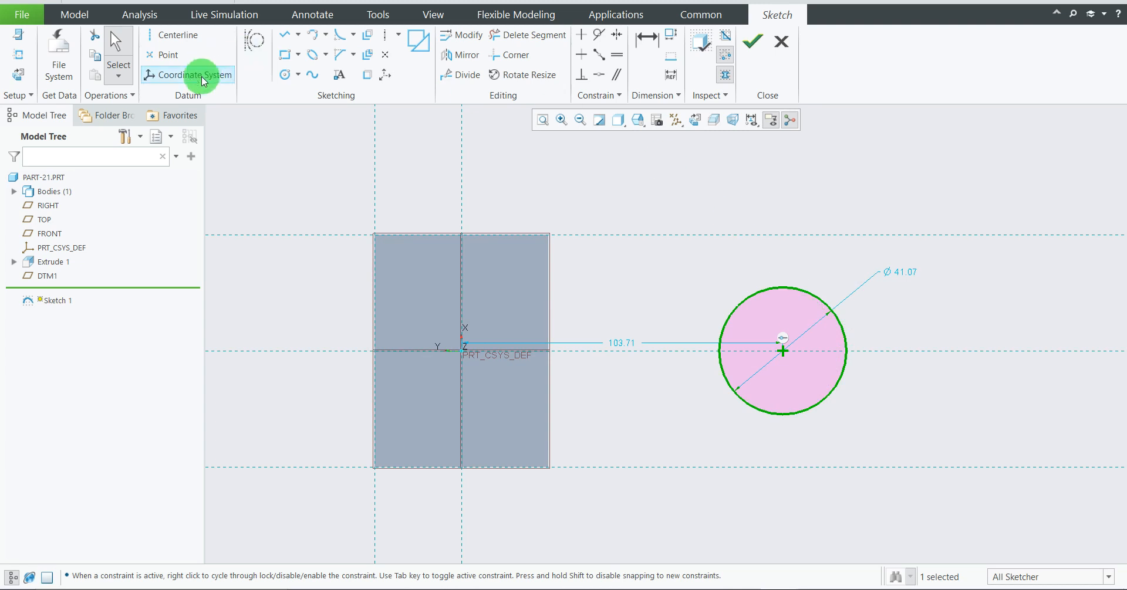
click(290, 74)
click(783, 352)
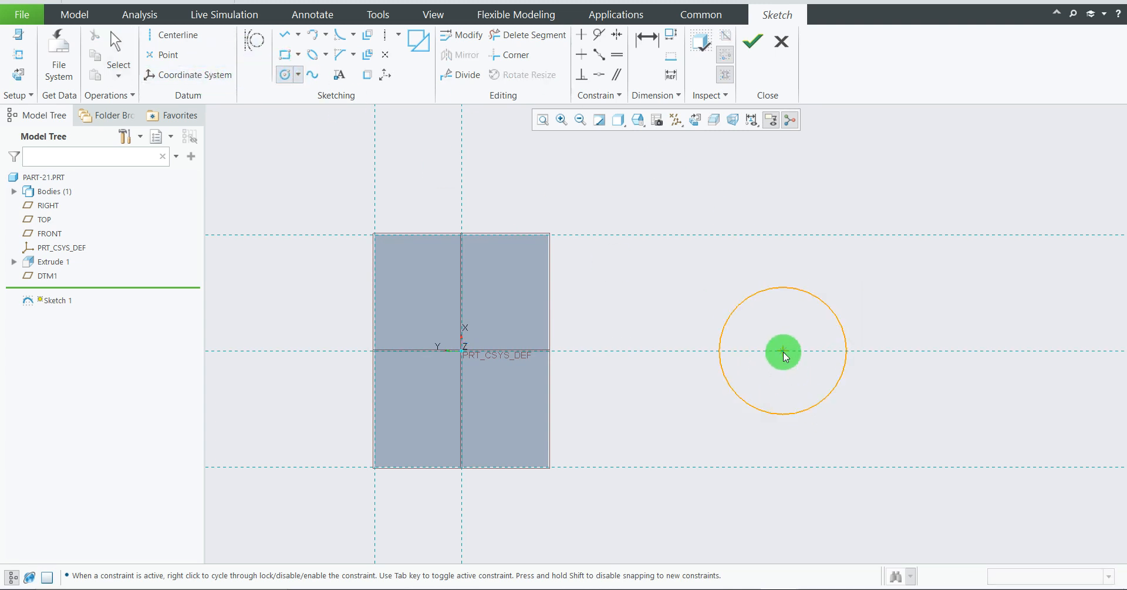
click(791, 389)
middle_click(893, 304)
scroll(901, 302, down, 3)
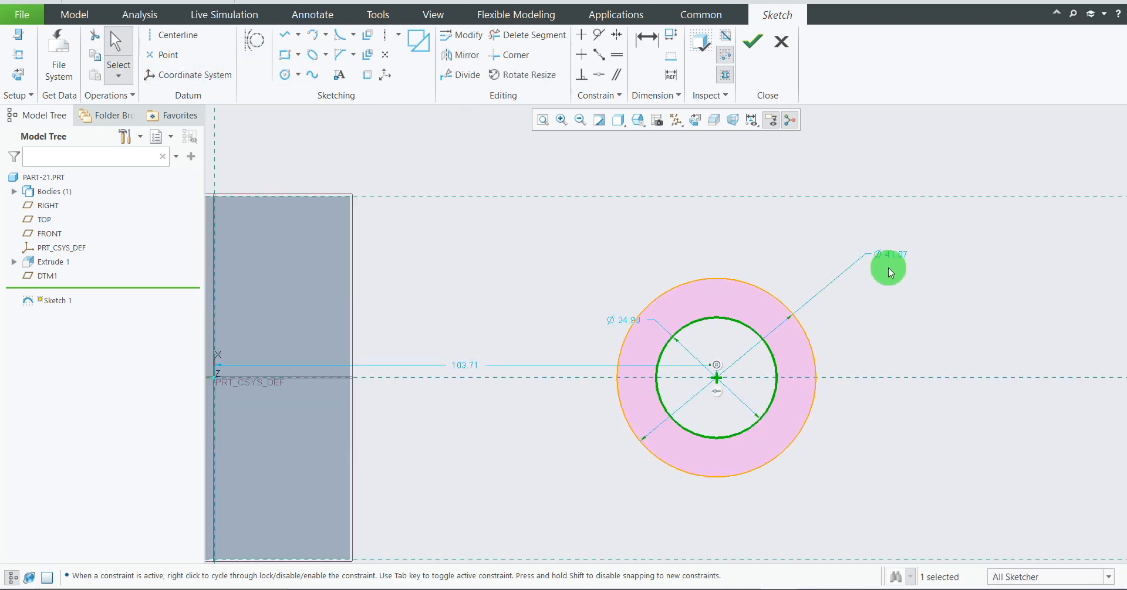
Step: Set the outer circle's diameter to 36 and the inner circle's diameter to 22, checking them against the reference drawing
click(890, 253)
double_click(895, 254)
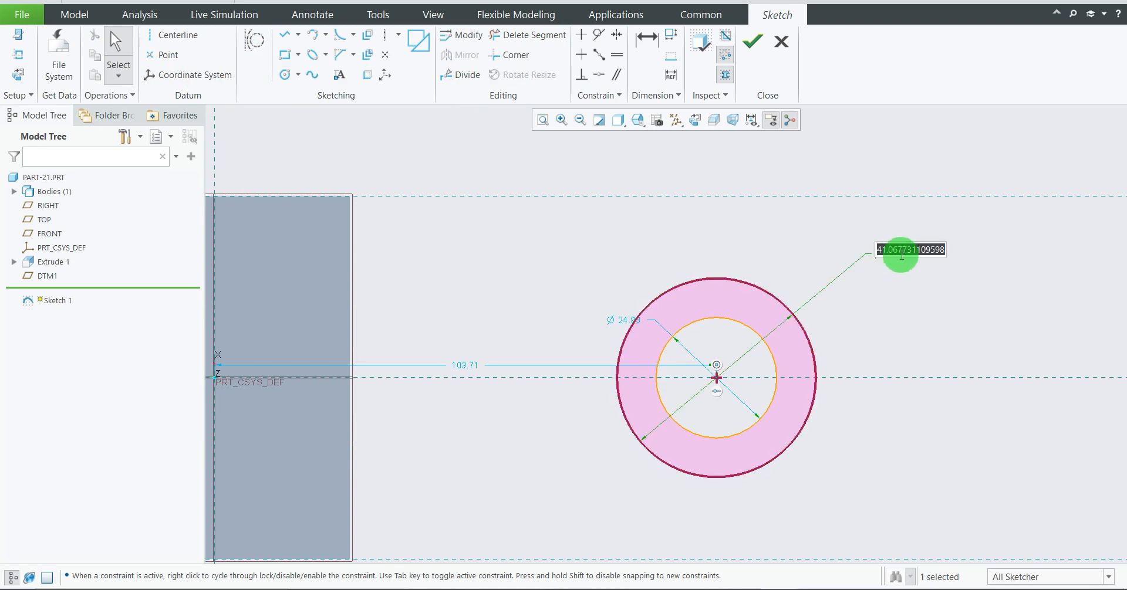
text(36)
key(Return)
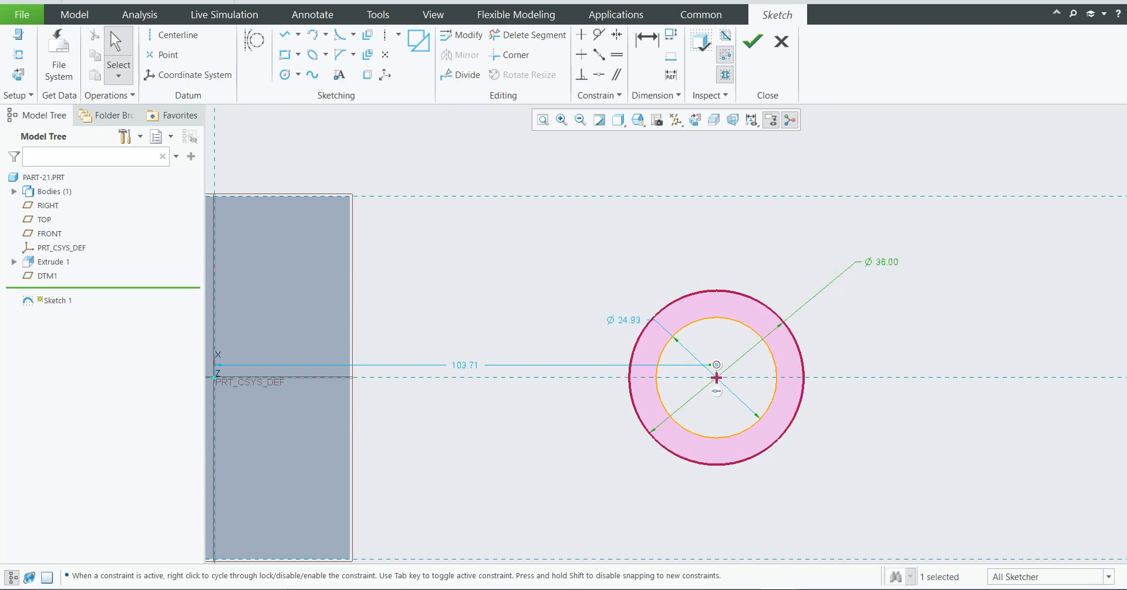
click(739, 589)
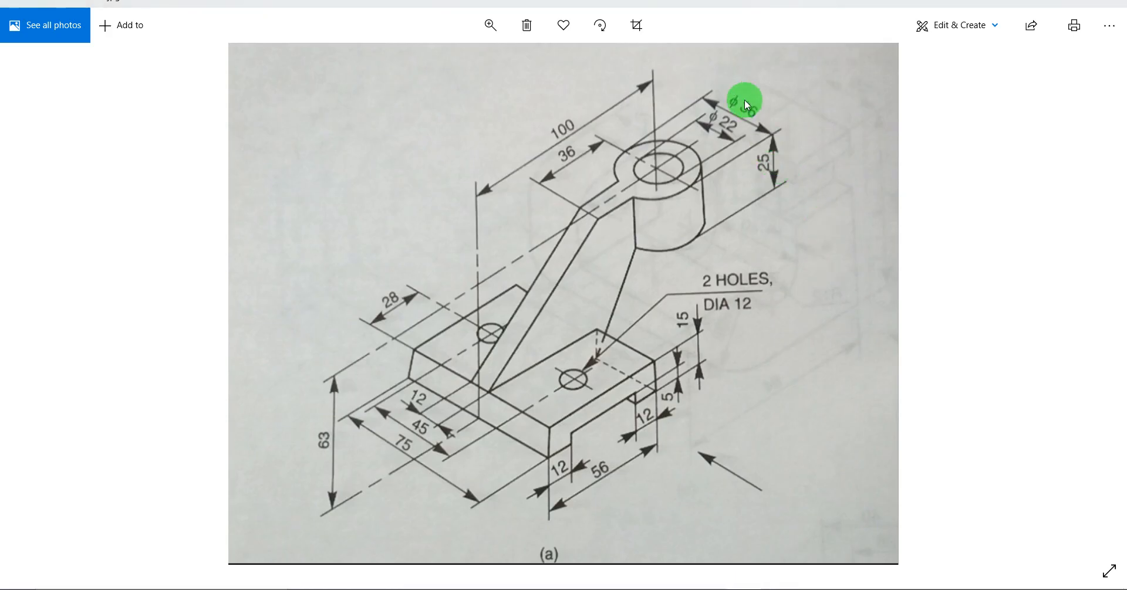
click(790, 589)
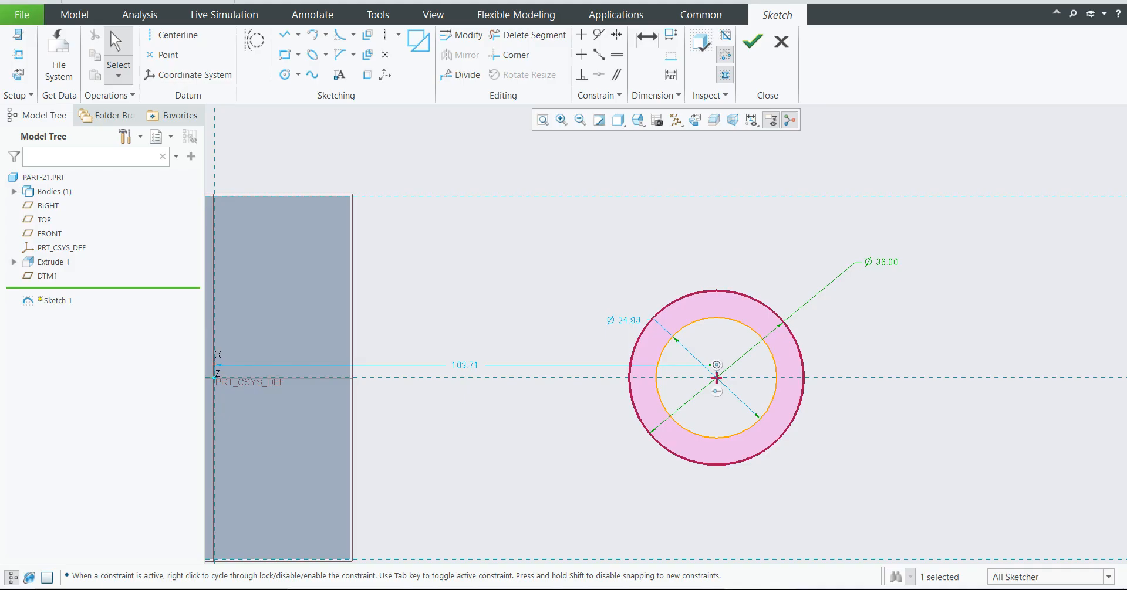
double_click(628, 324)
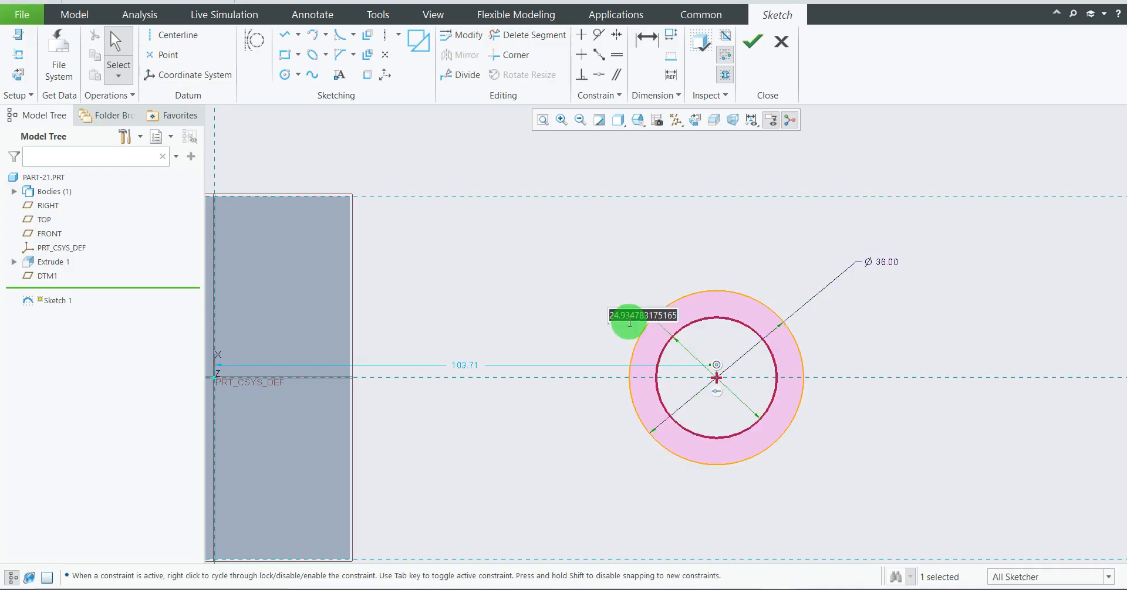
text(22)
key(Return)
Step: Dimension the circles' centre from the base's left edge reference and set that distance to 100
scroll(714, 341, down, 2)
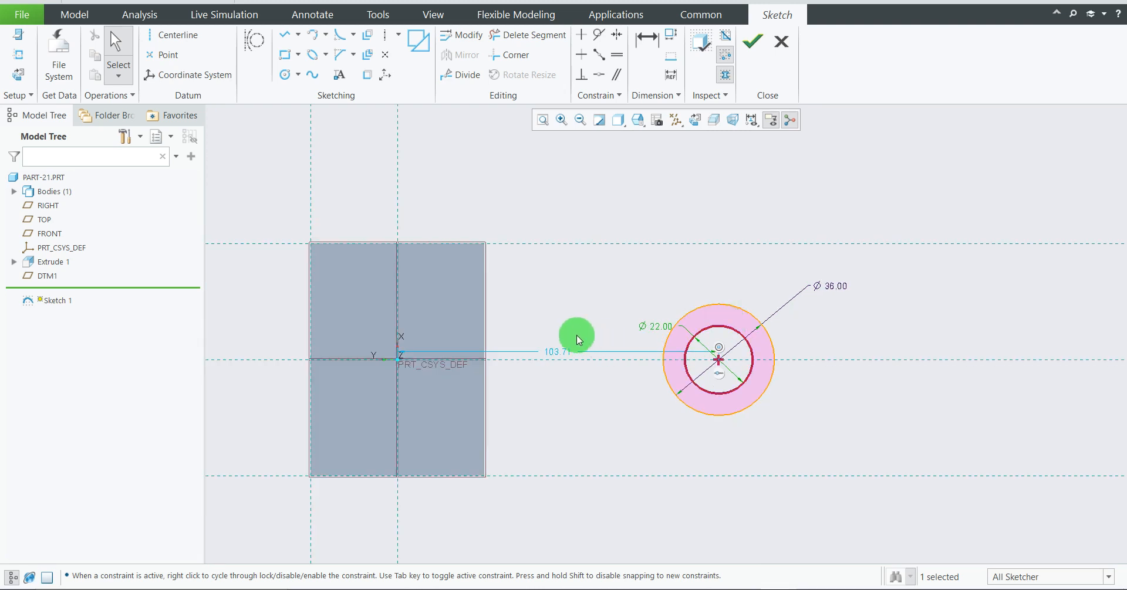
drag(561, 351, 564, 186)
click(723, 589)
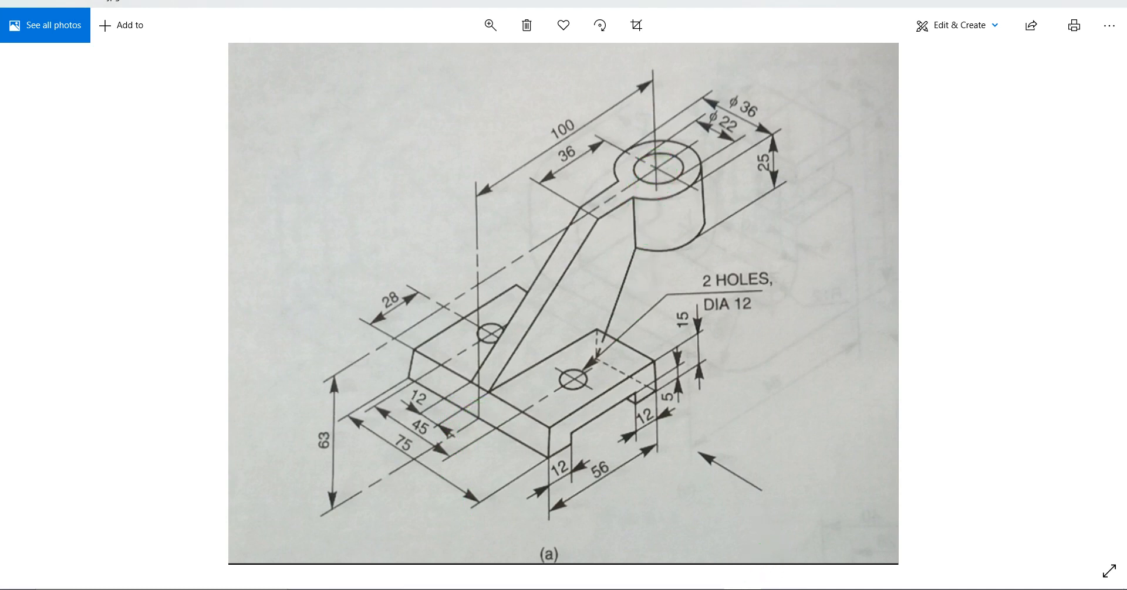
click(752, 588)
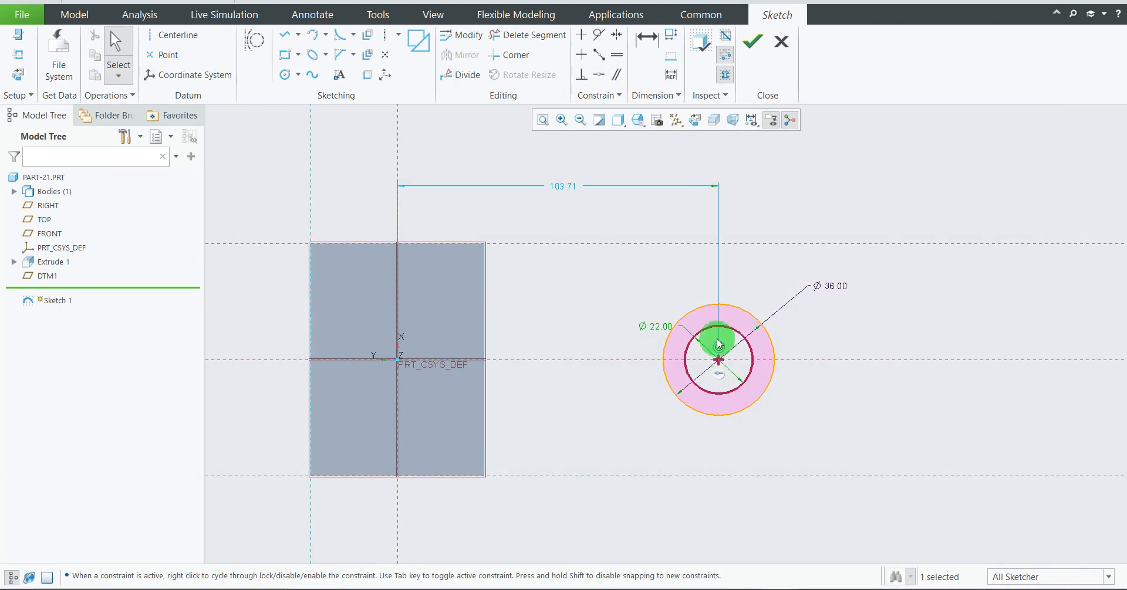
click(655, 50)
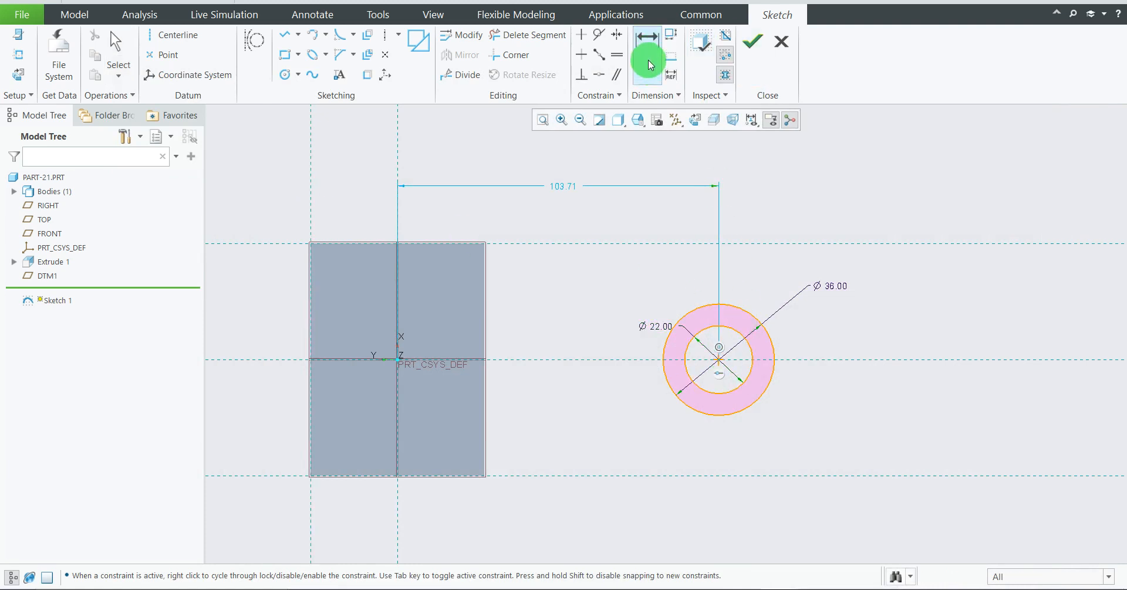
click(313, 215)
click(719, 362)
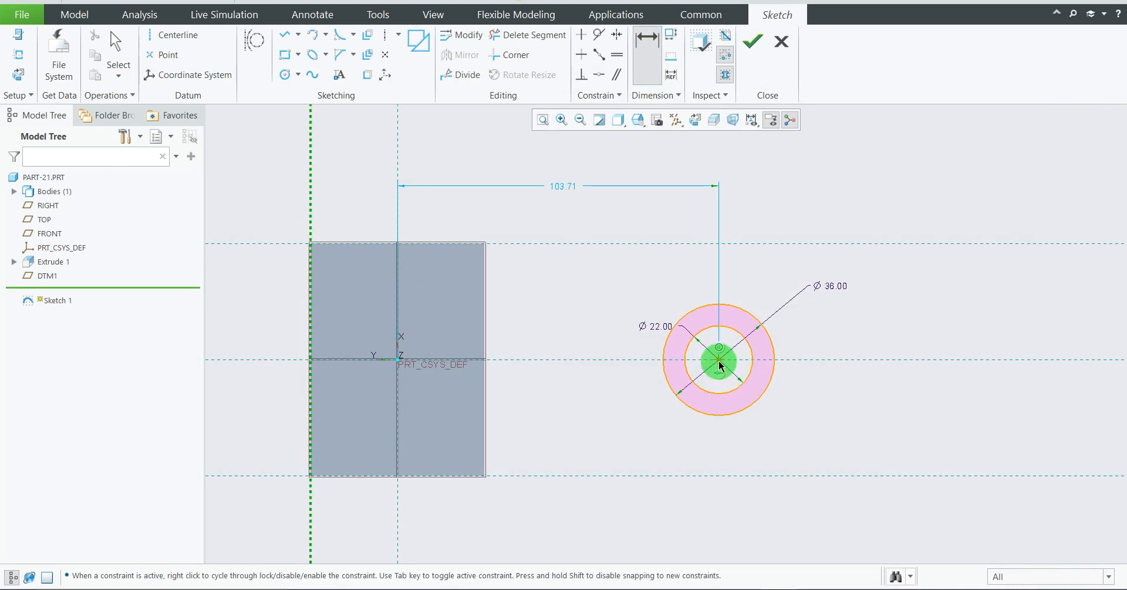
middle_click(544, 170)
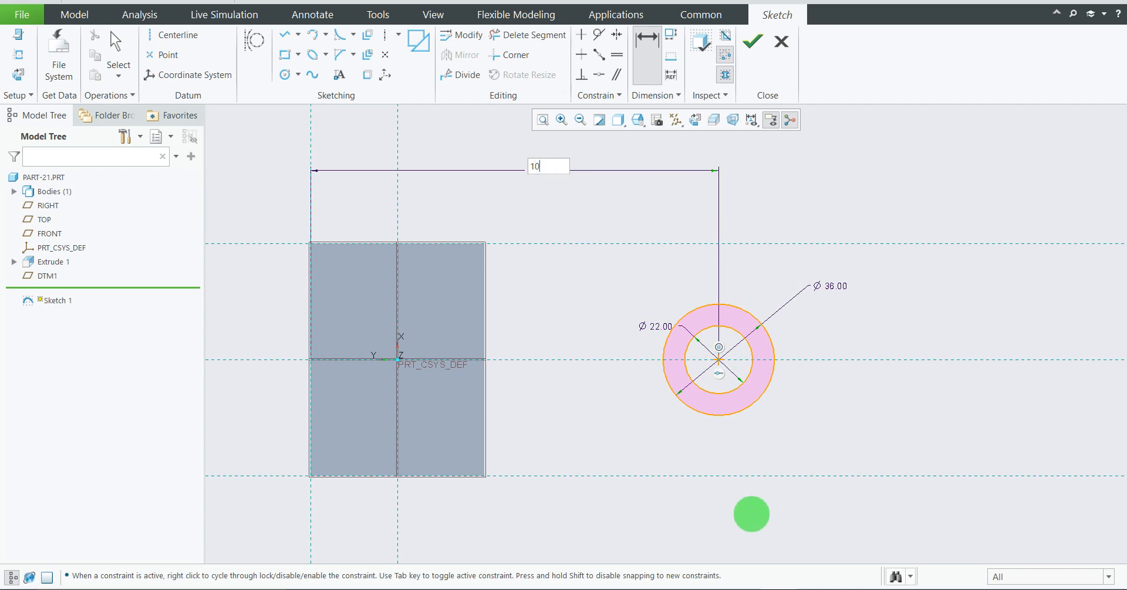
key(Return)
scroll(765, 361, up, 3)
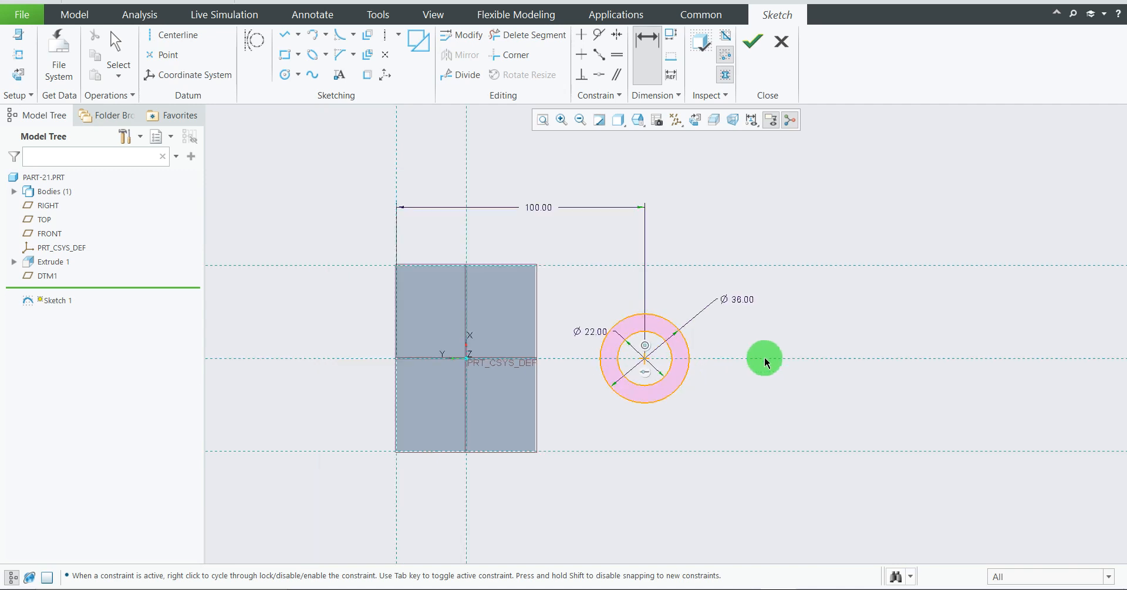
scroll(644, 318, down, 2)
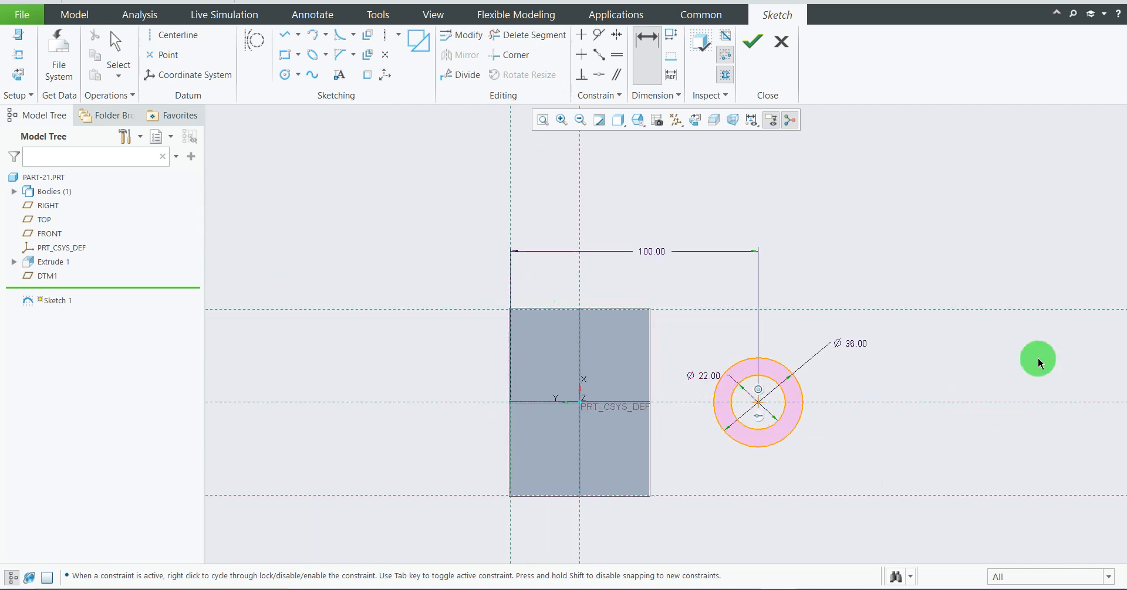
Step: Check the reference drawing once more and finish the sketch of the two concentric circles
click(747, 589)
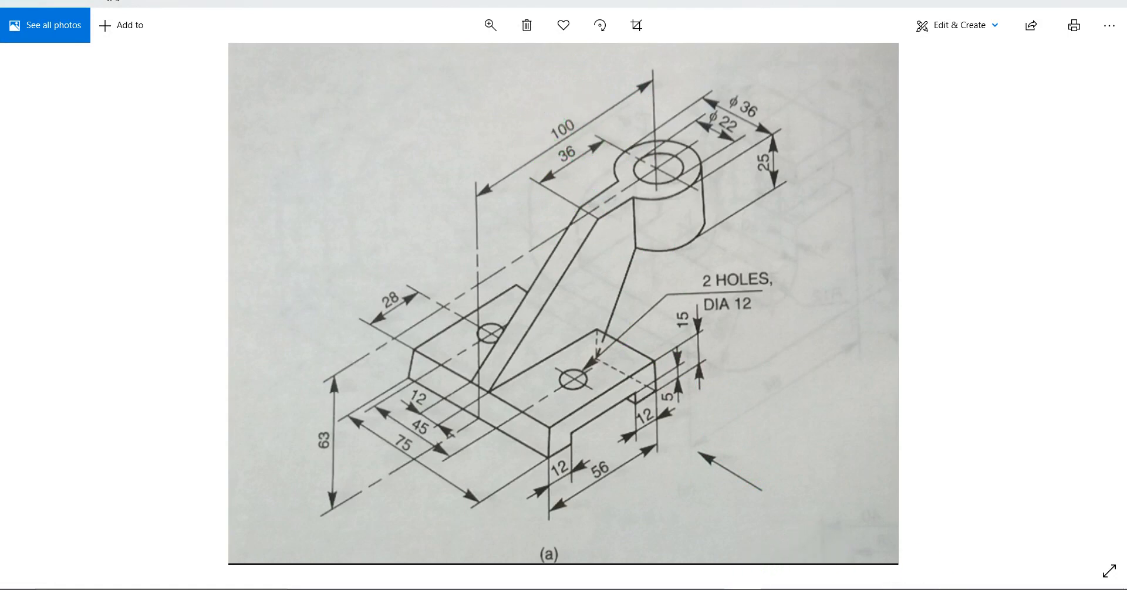
click(741, 587)
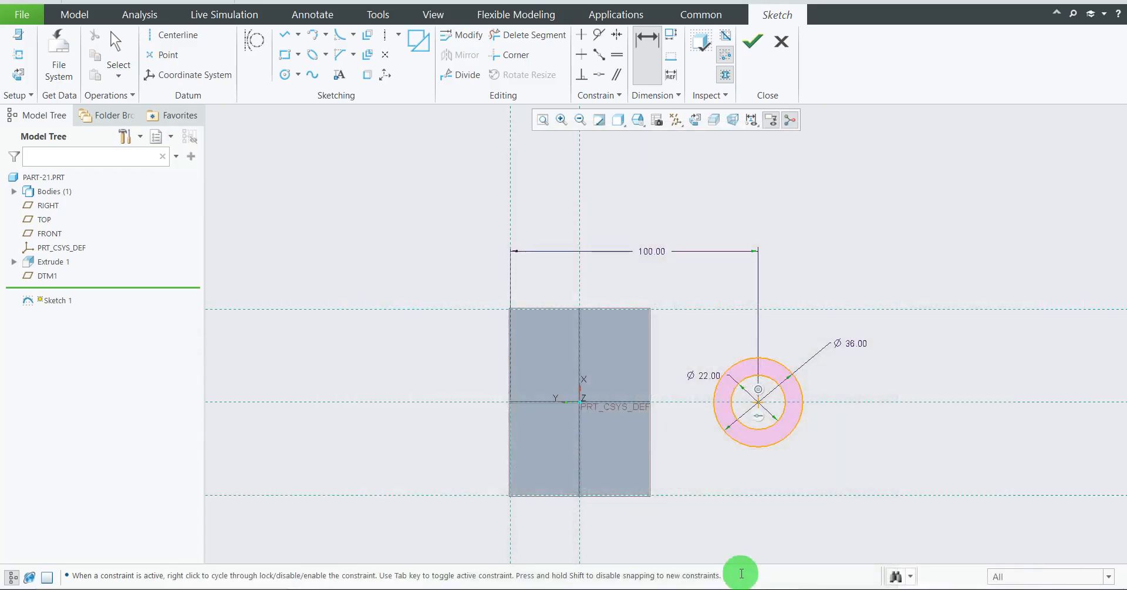
click(754, 44)
mouse_move(638, 346)
middle_down()
mouse_move(704, 167)
mouse_move(574, 455)
mouse_move(611, 477)
mouse_move(614, 507)
mouse_move(641, 415)
mouse_move(609, 420)
mouse_move(594, 438)
mouse_move(566, 327)
middle_up()
Step: Extrude the concentric-circle sketch downward from the raised plane as a solid with a depth of 25
click(405, 74)
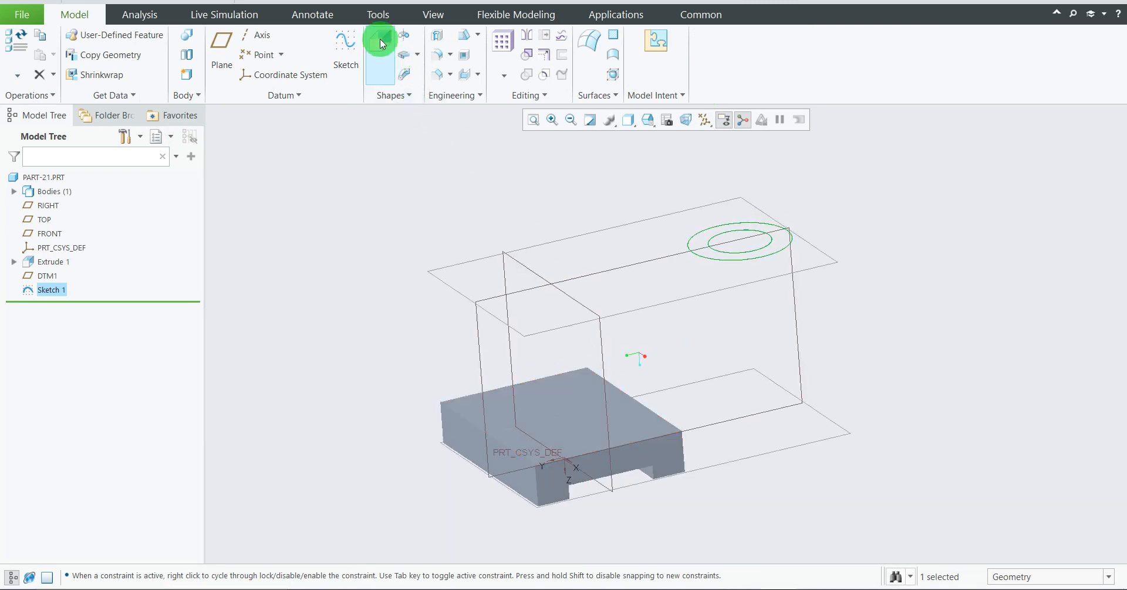
click(382, 41)
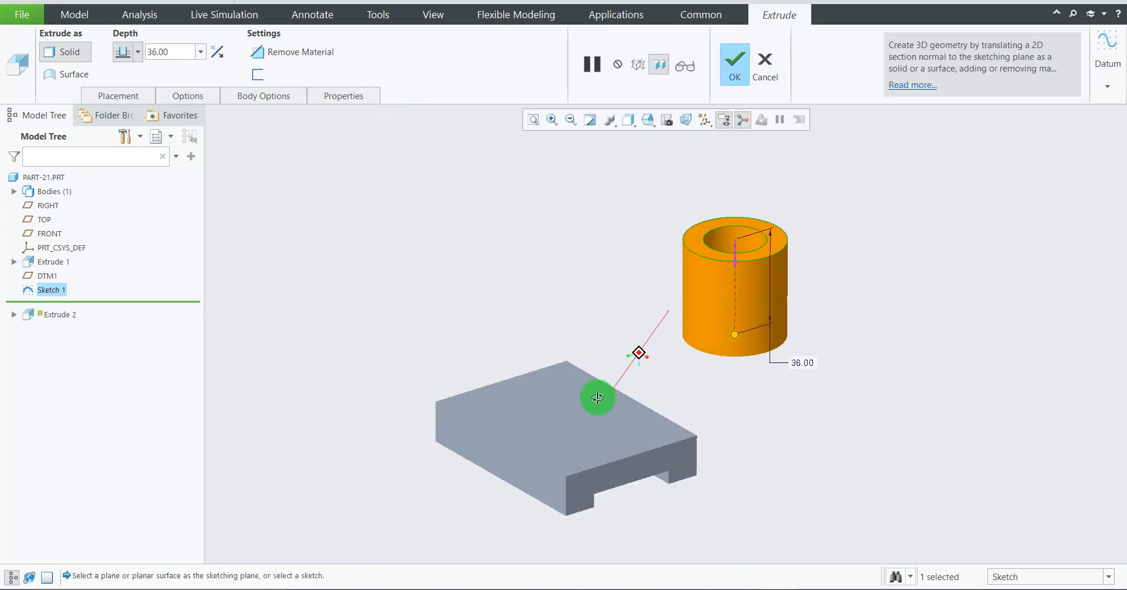
middle_drag(597, 398, 593, 413)
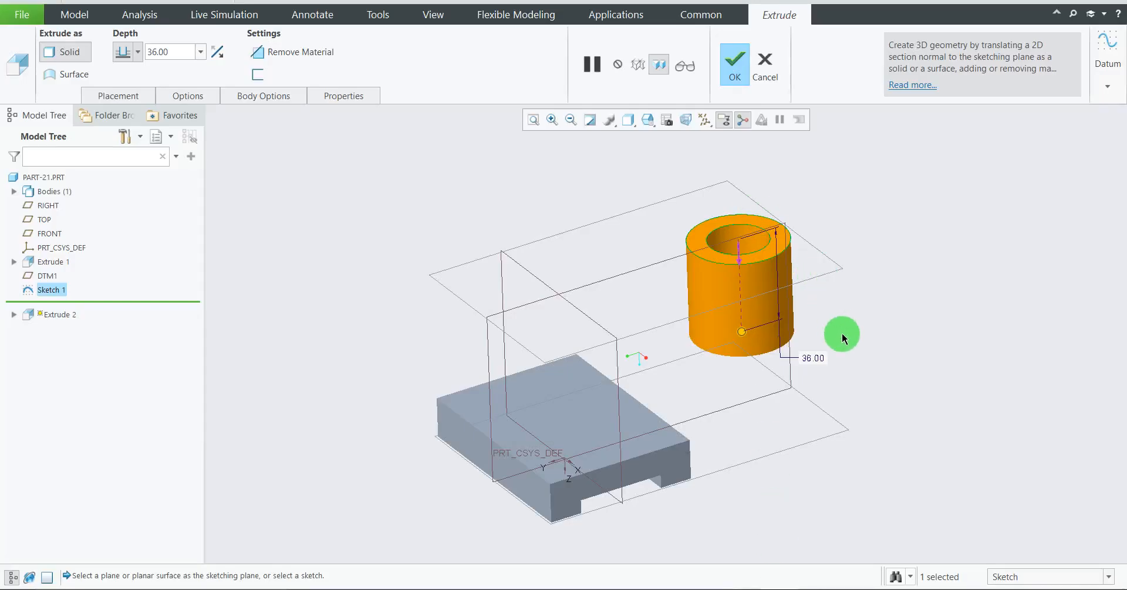
double_click(814, 358)
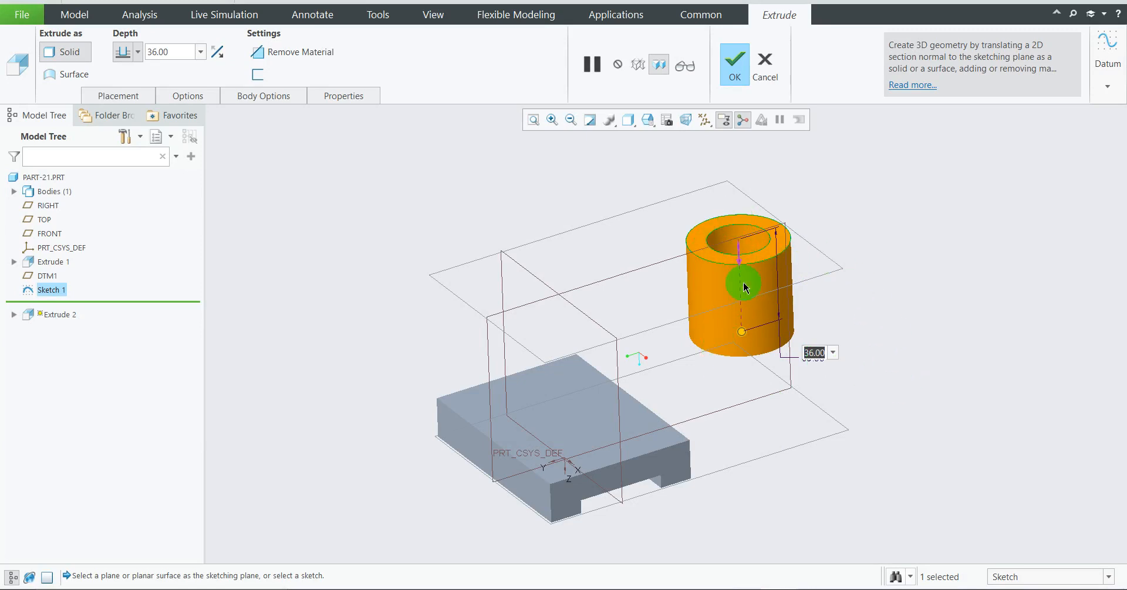
text(25)
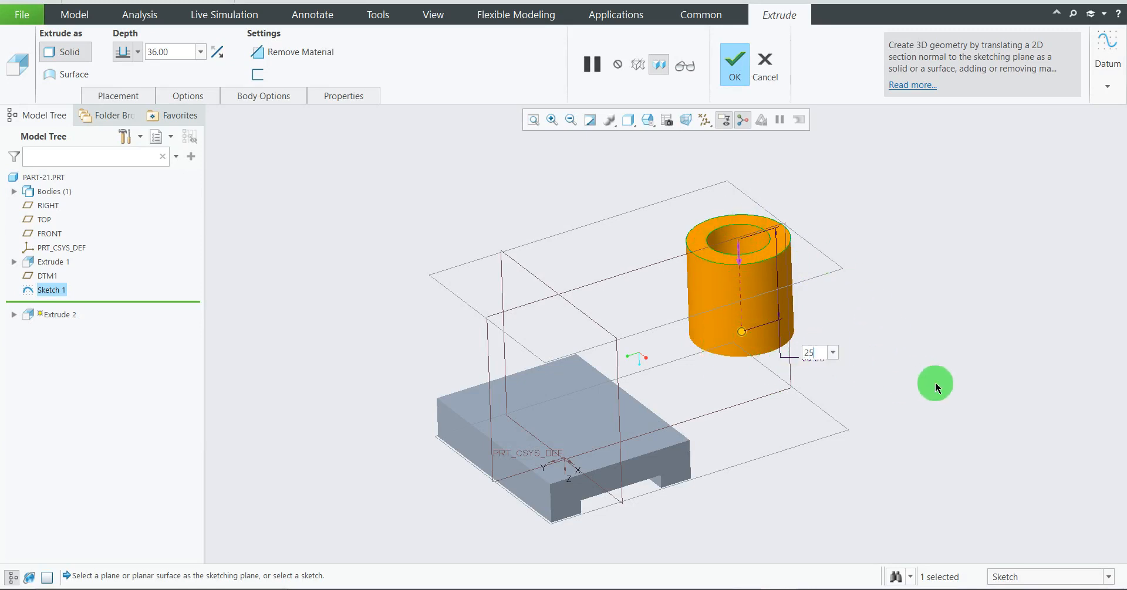
key(Return)
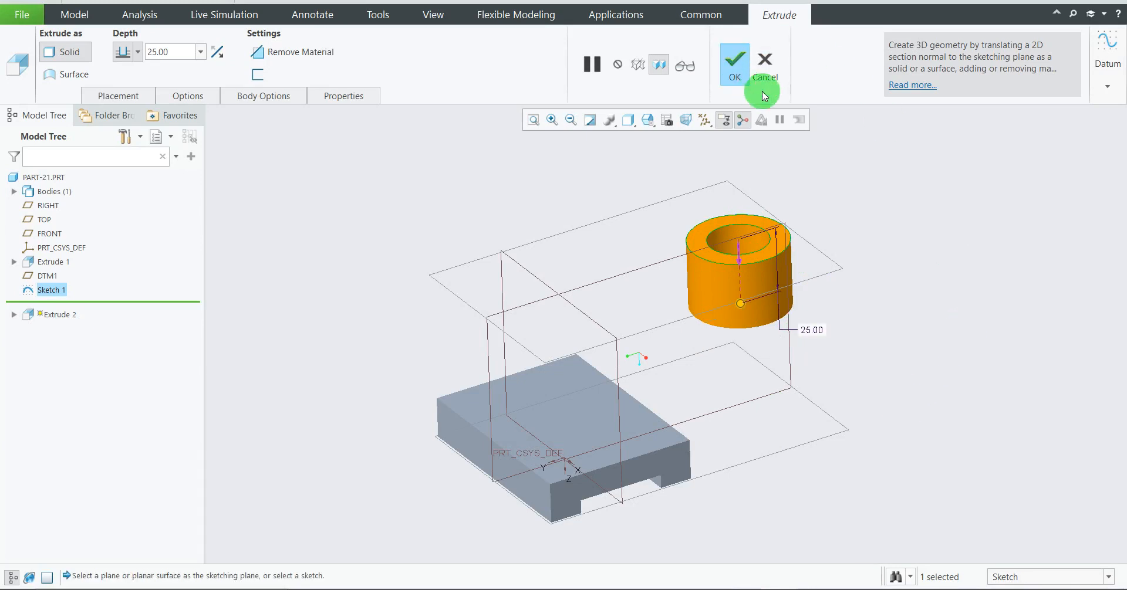
click(737, 66)
Step: Check the rib in the reference drawing and start a Profile Rib sketch on the RIGHT plane, viewed square to it
scroll(789, 276, up, 2)
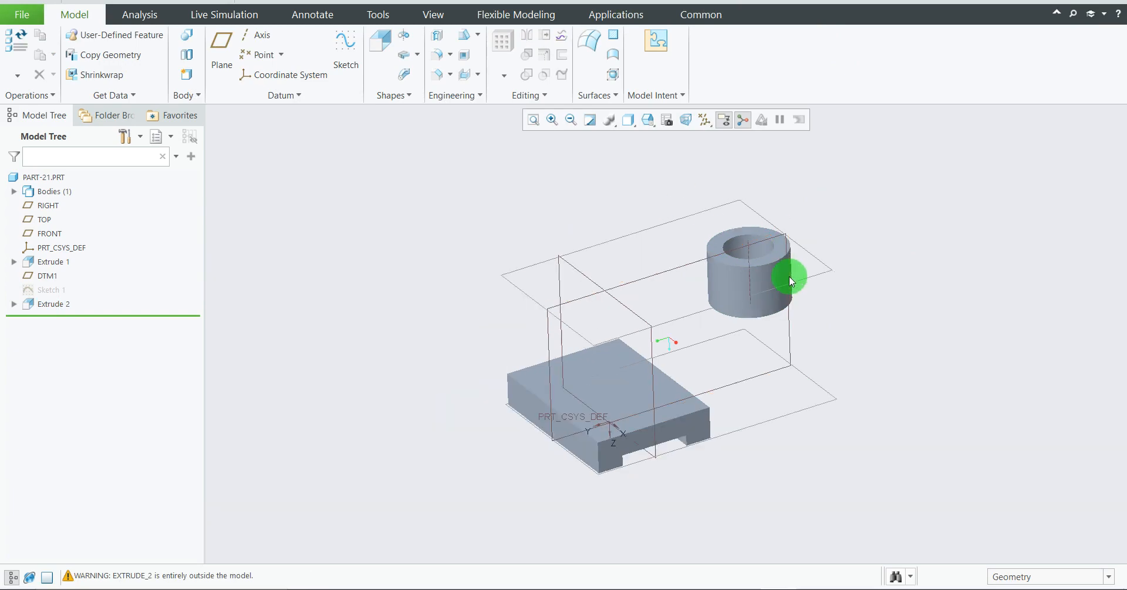
scroll(789, 279, up, 1)
scroll(800, 322, down, 2)
click(733, 589)
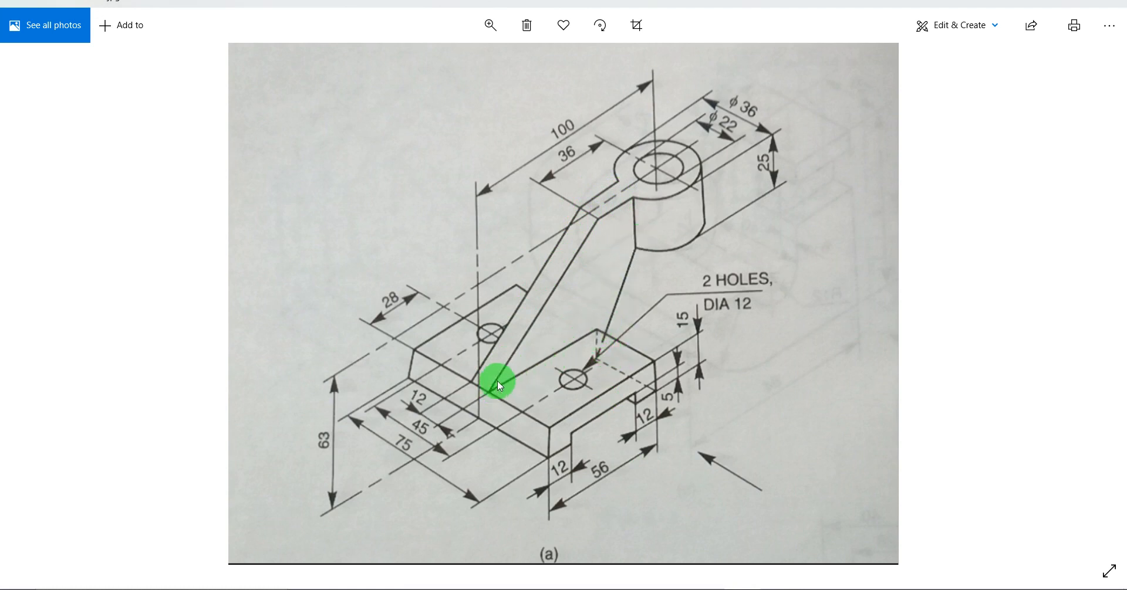
click(769, 589)
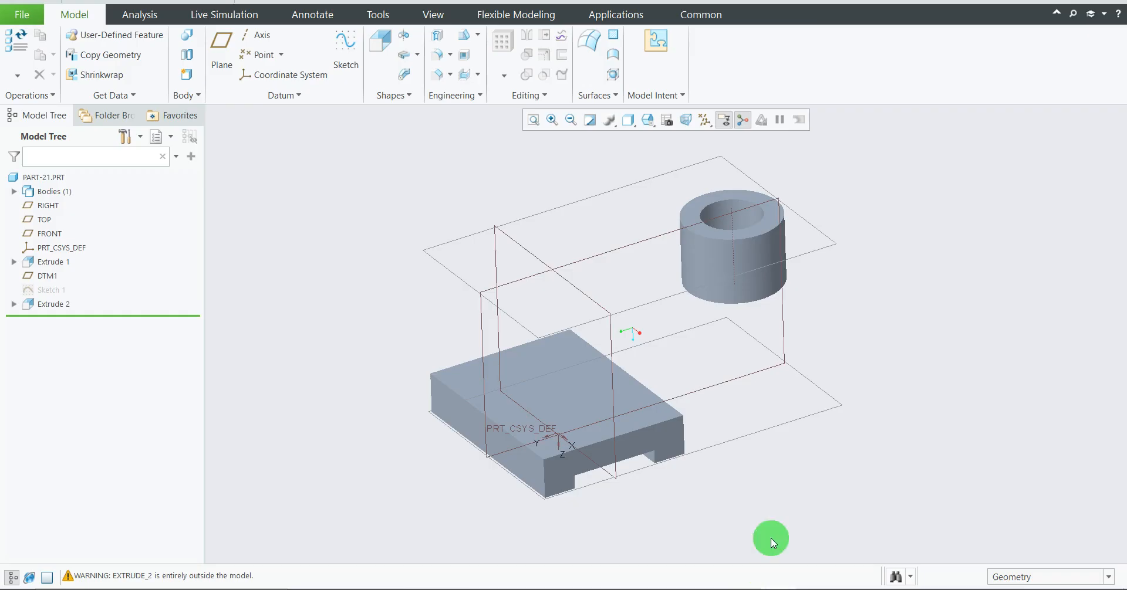
click(480, 75)
click(484, 104)
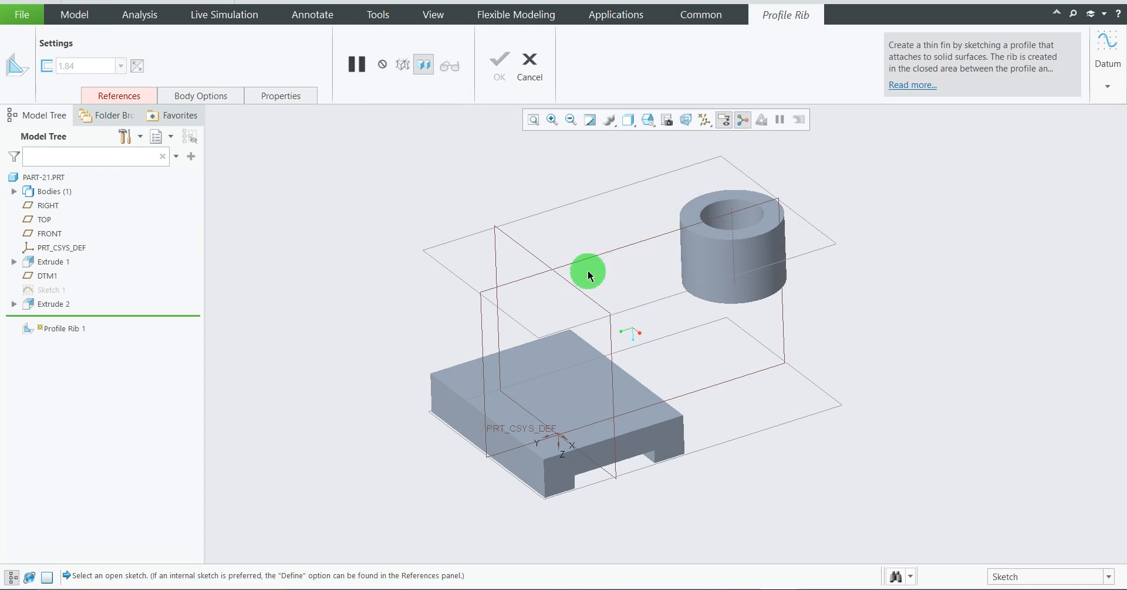
mouse_move(588, 272)
middle_down()
mouse_move(601, 297)
mouse_move(605, 270)
mouse_move(583, 294)
mouse_move(584, 285)
middle_up()
click(601, 260)
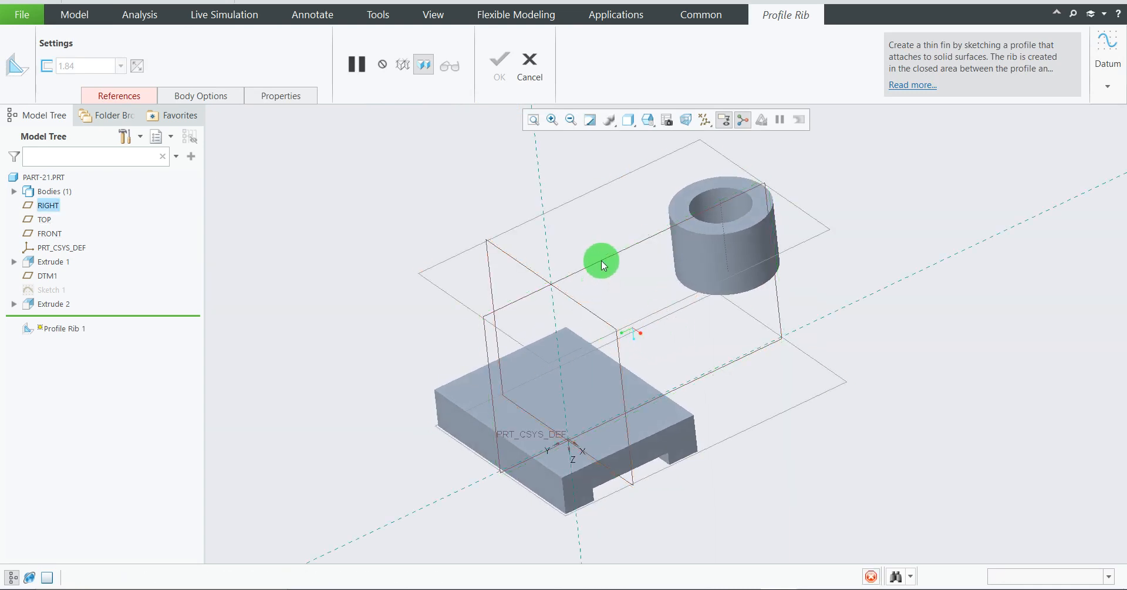
click(697, 118)
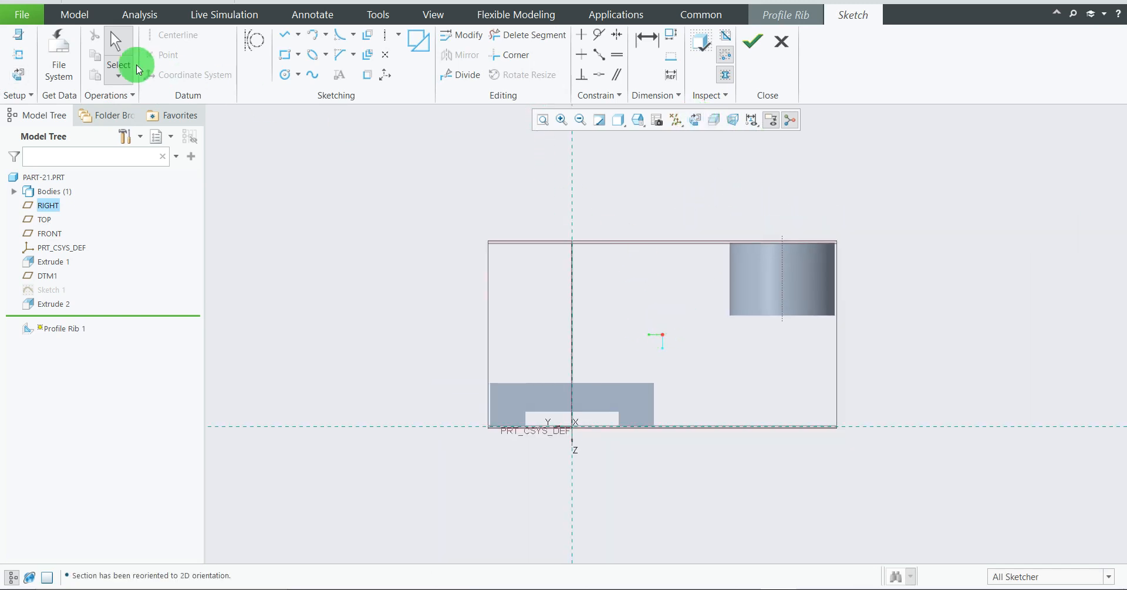
Step: Add the base's two side edges and top edge and the boss's bottom and inner side edges as sketch references
click(19, 55)
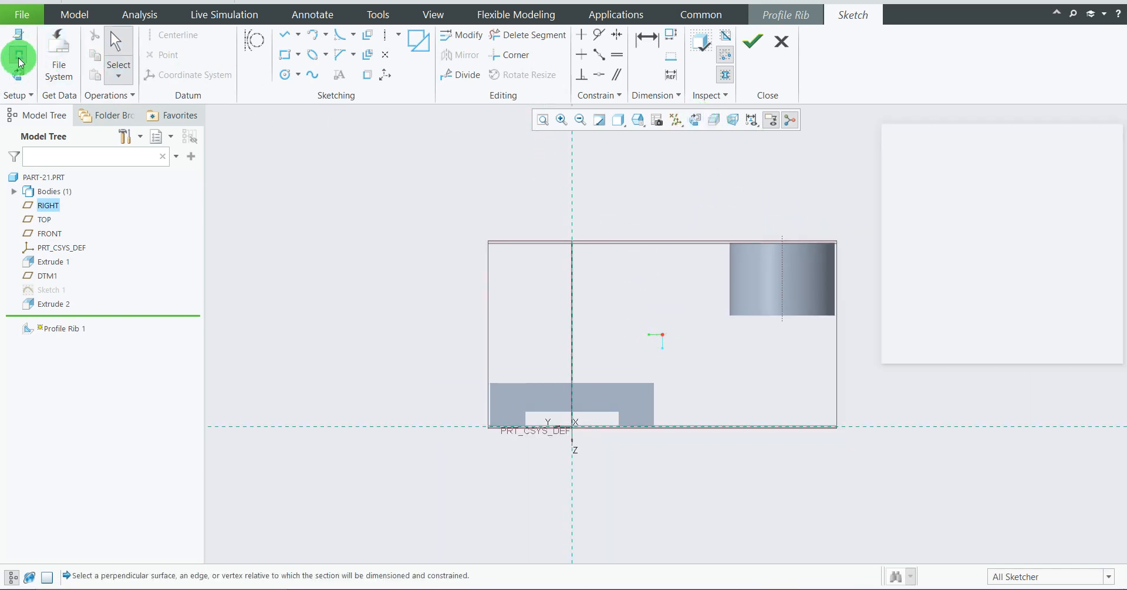
click(490, 403)
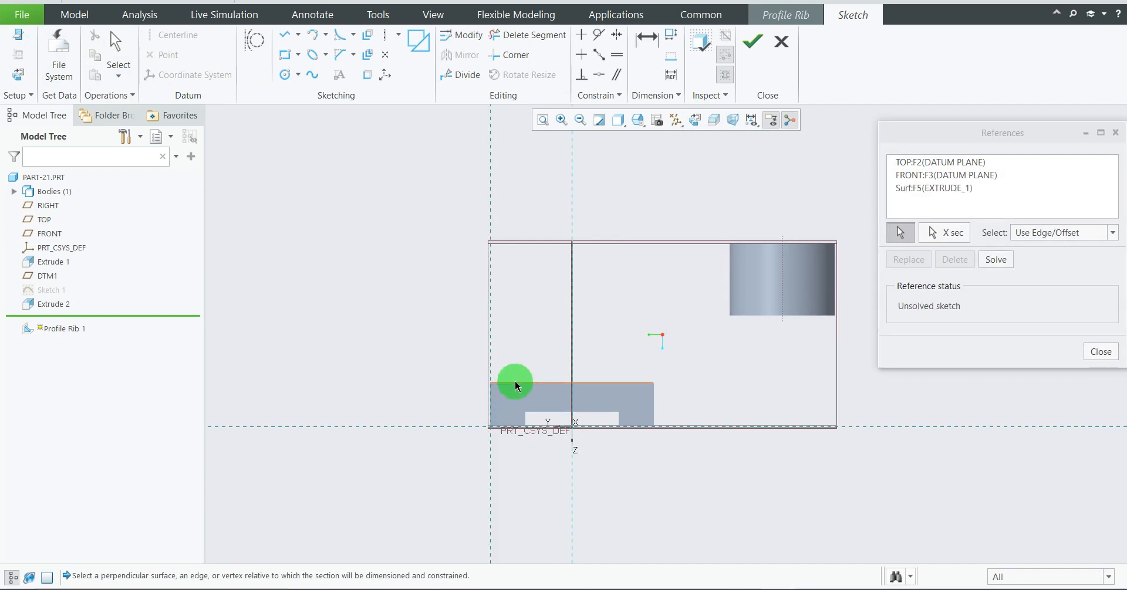
click(653, 399)
click(662, 382)
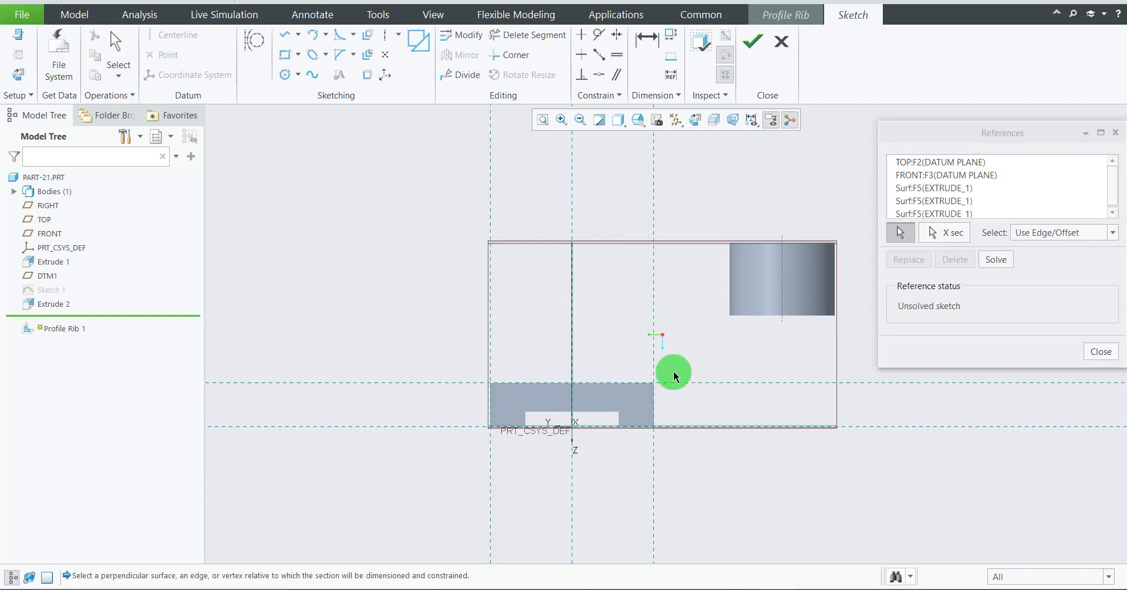
click(743, 315)
click(733, 292)
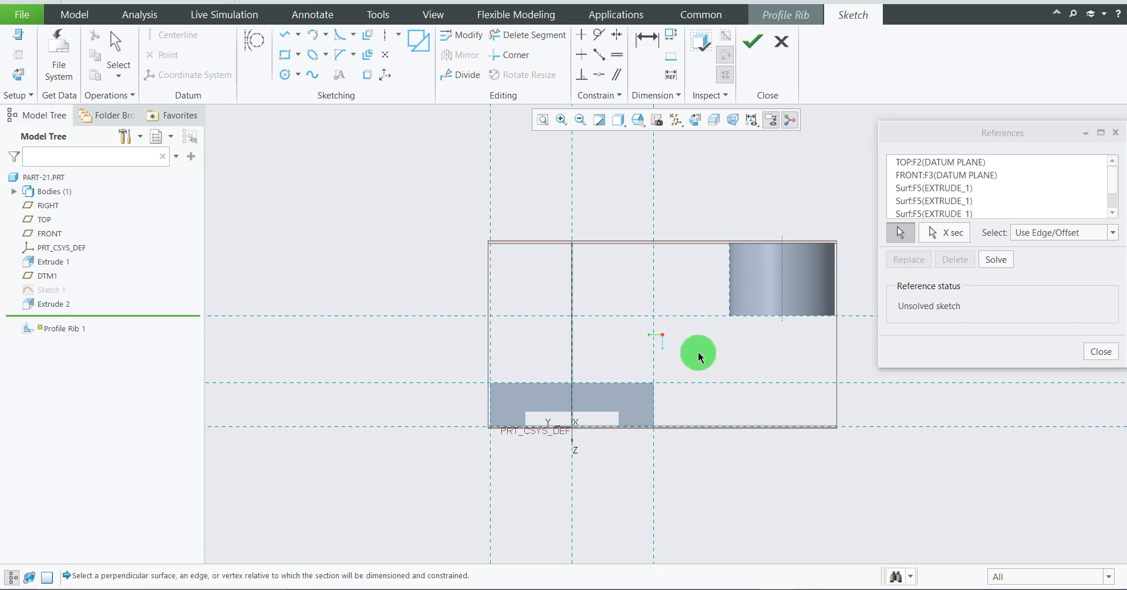
click(1087, 350)
Step: Check the rib in the reference drawing and sketch a horizontal line about 22.5 long from the boss's upper inner corner toward the base
click(751, 584)
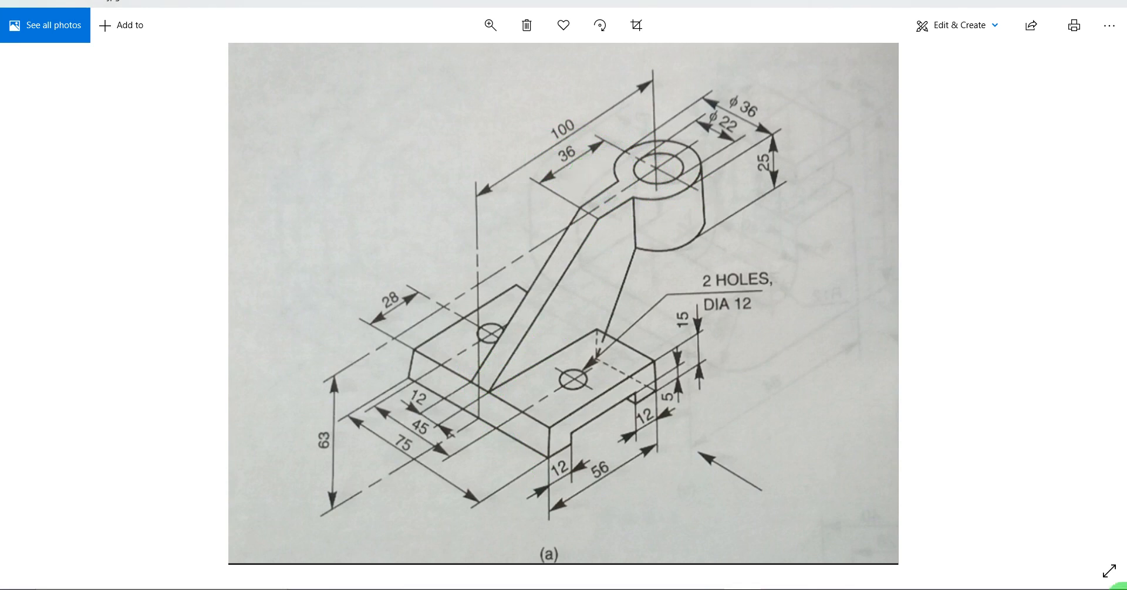
click(772, 589)
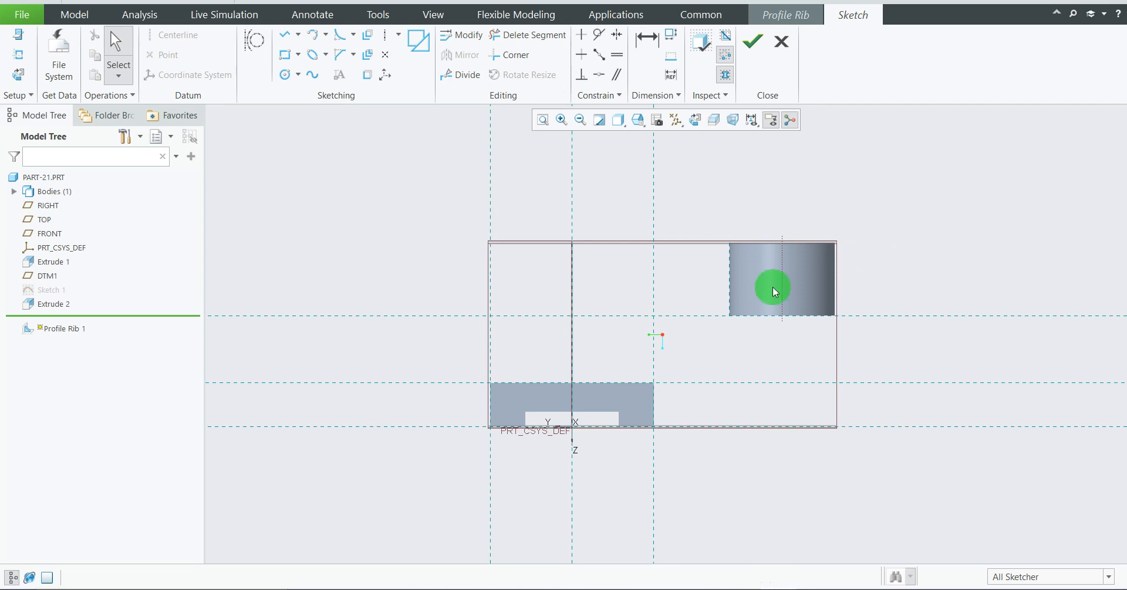
click(284, 35)
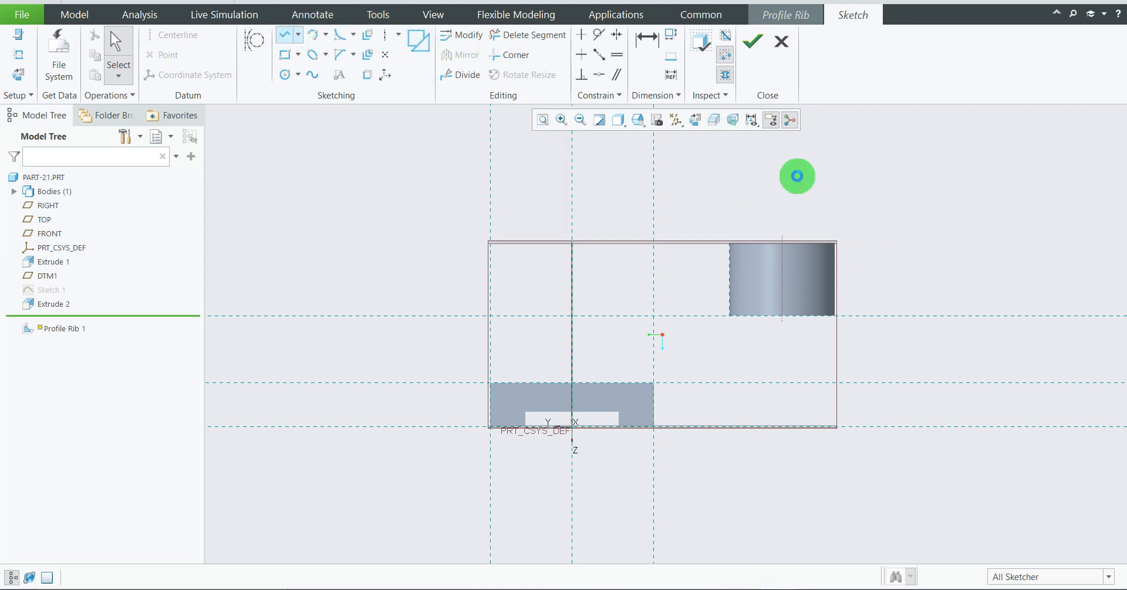
click(730, 243)
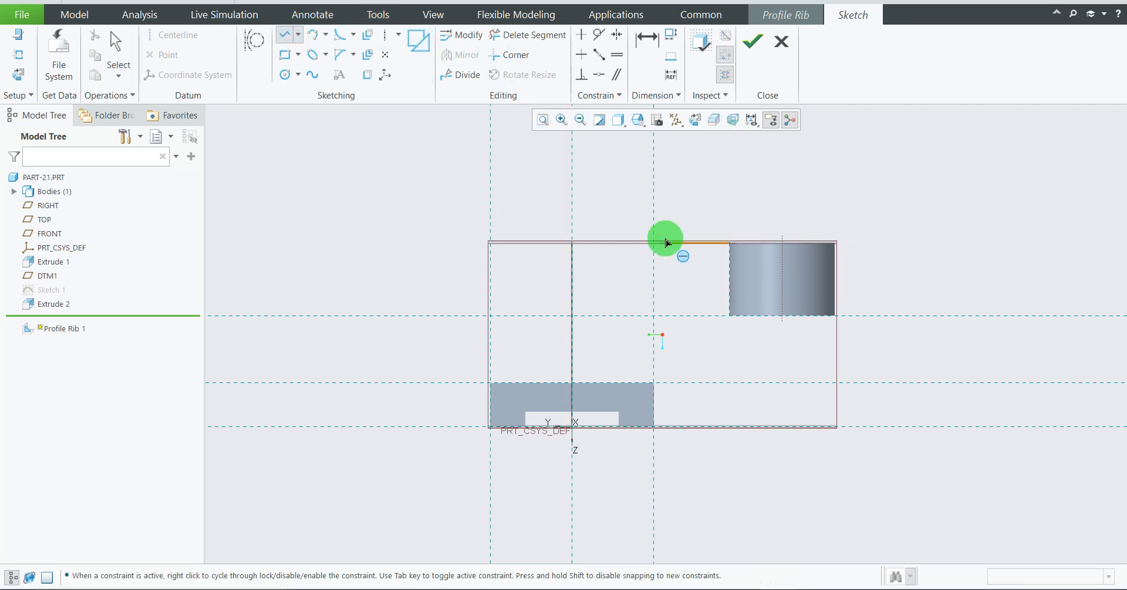
click(665, 243)
middle_click(866, 178)
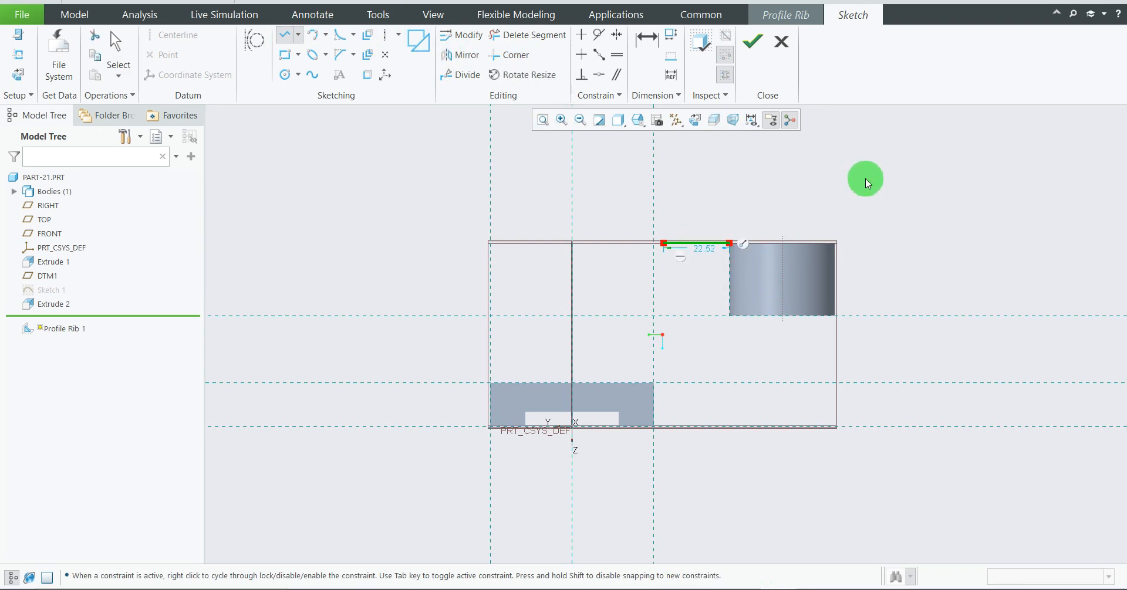
middle_click(821, 194)
scroll(722, 236, up, 2)
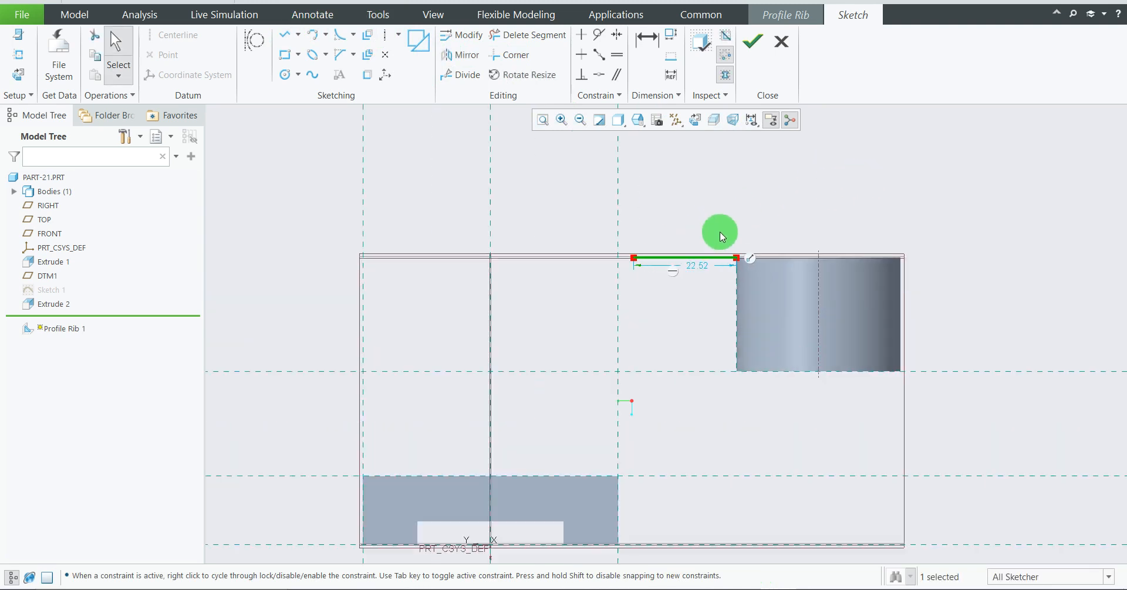
Step: Dimension the horizontal line's free end from the boss axis and set that distance to 36 as in the reference drawing
click(647, 41)
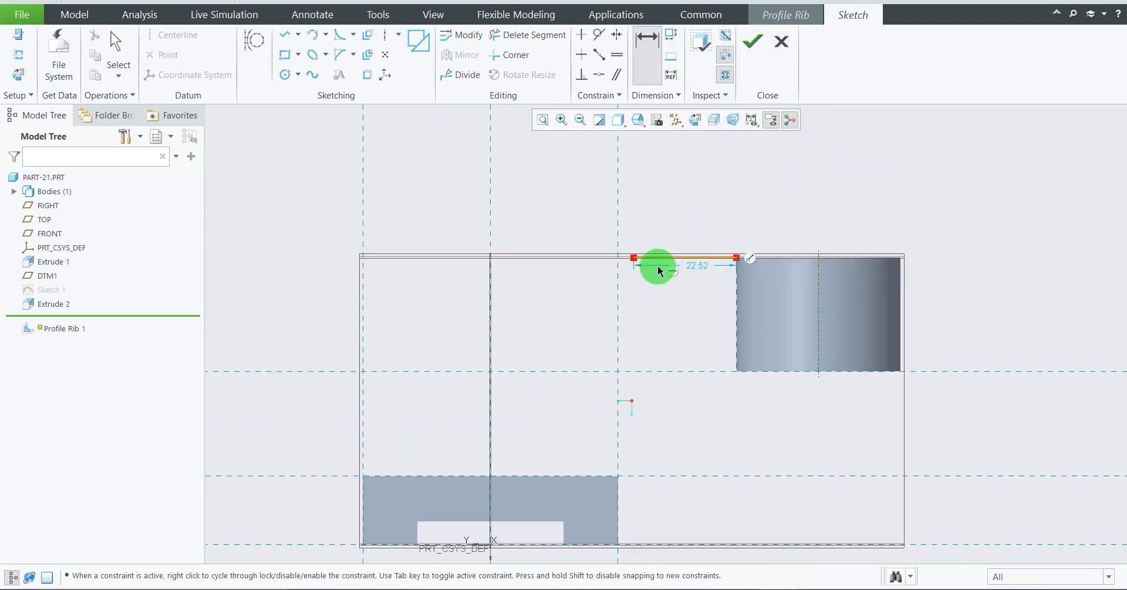
click(634, 257)
middle_click(710, 175)
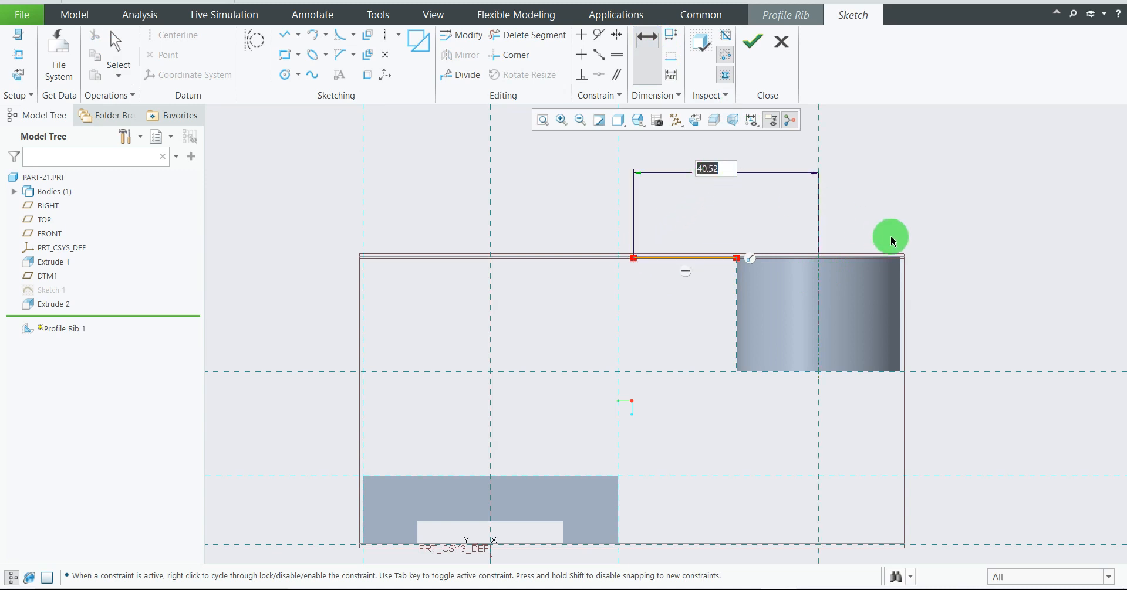
key(alt+Tab)
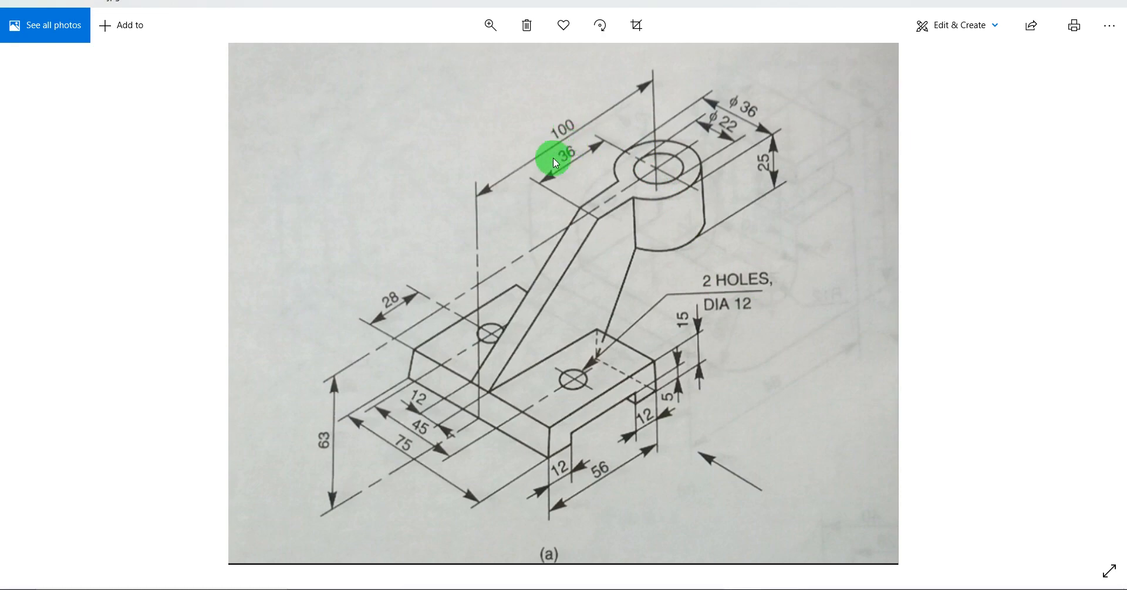
key(alt+Tab)
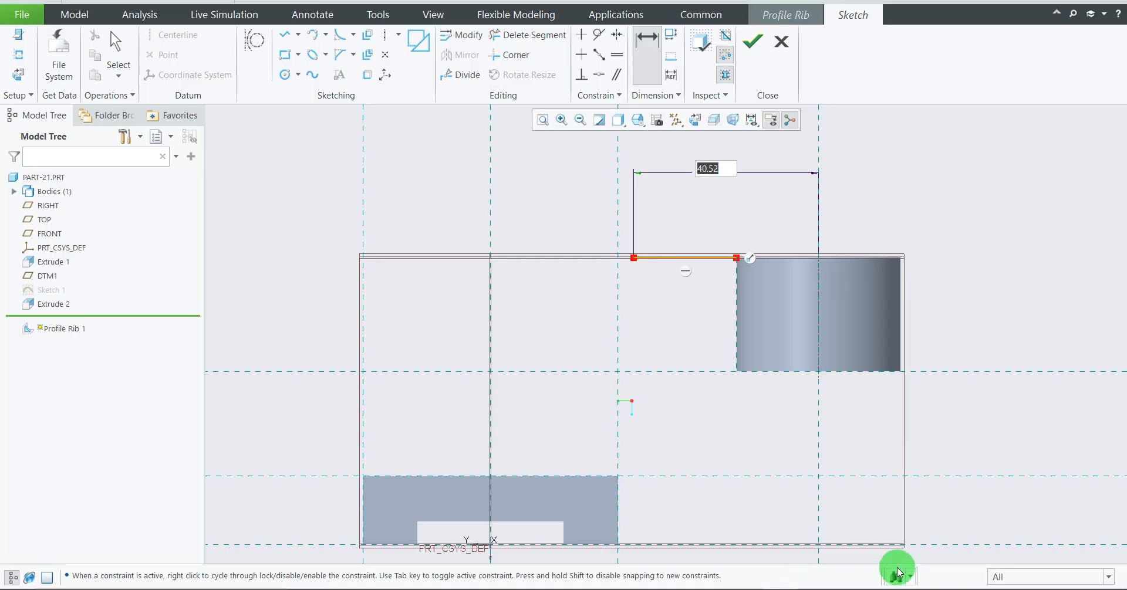
text(36)
key(Return)
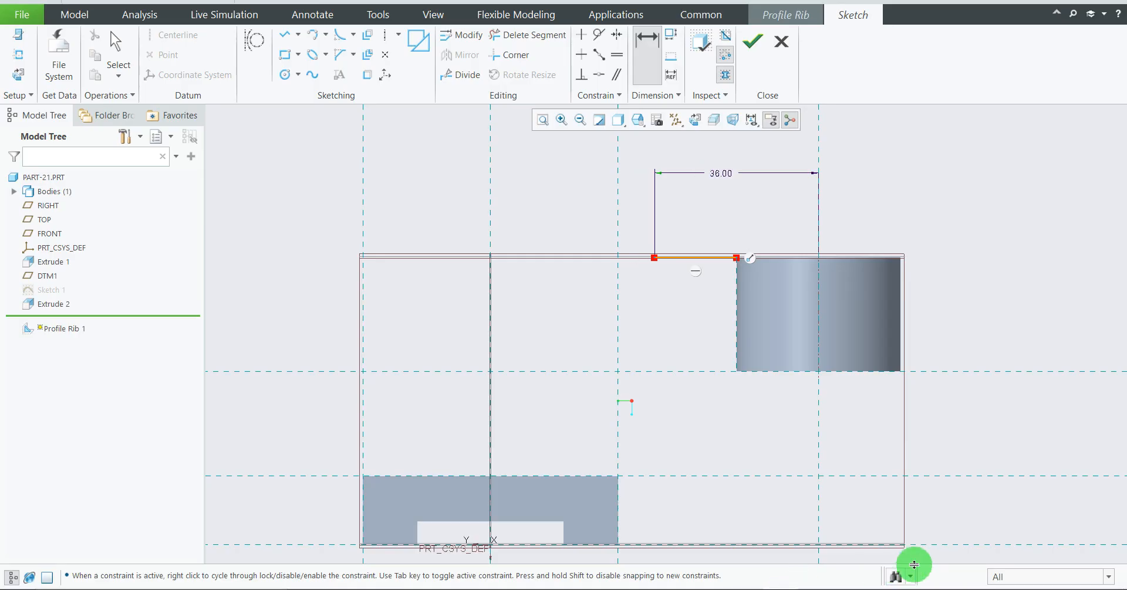
Step: Check the rib's slope in the reference drawing and sketch a line from the horizontal line's free end to the base's upper-left corner
scroll(718, 320, down, 3)
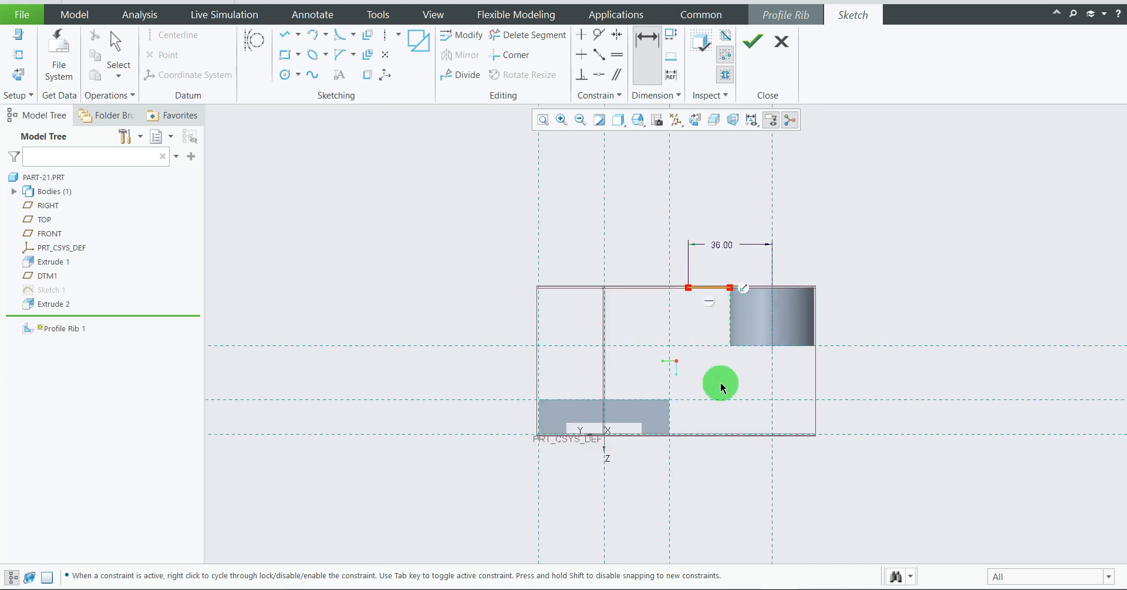
scroll(713, 380, up, 2)
key(alt+Tab)
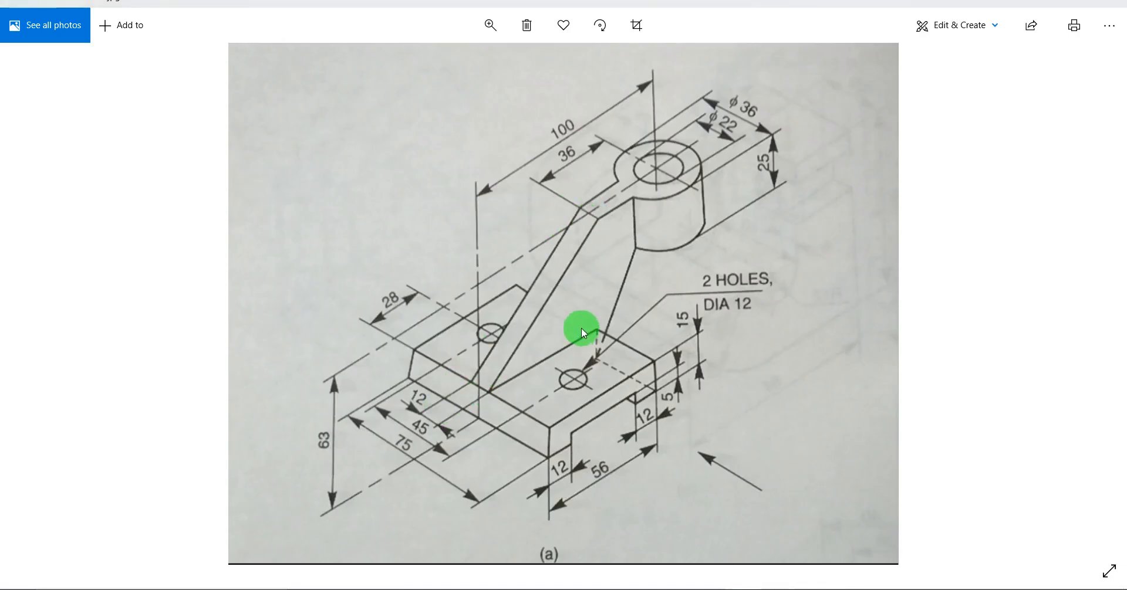
key(alt+Tab)
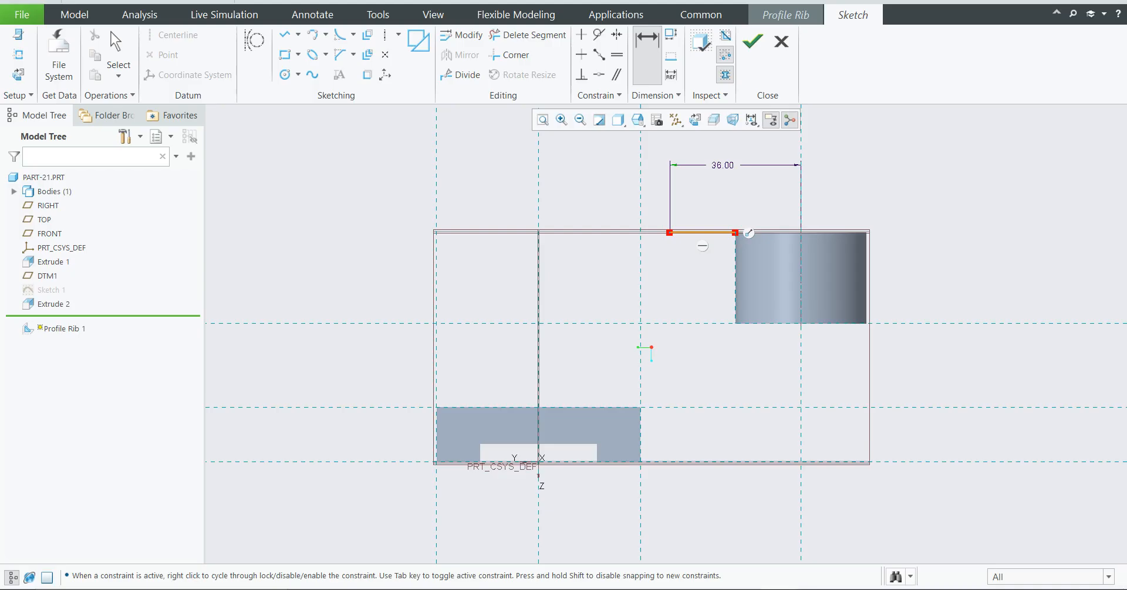
click(284, 37)
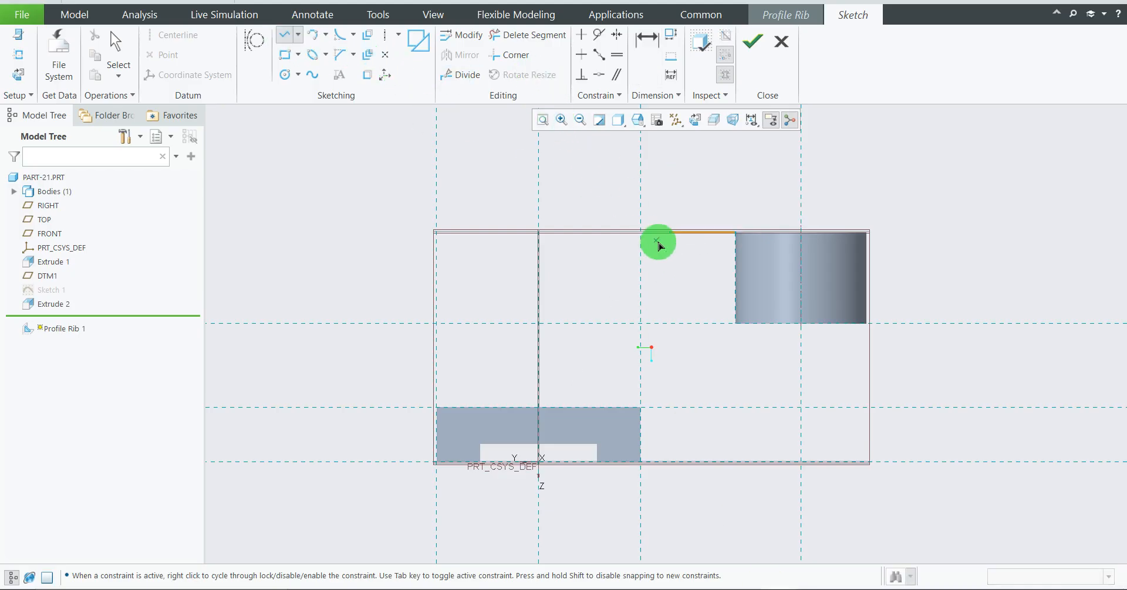
click(670, 233)
click(437, 407)
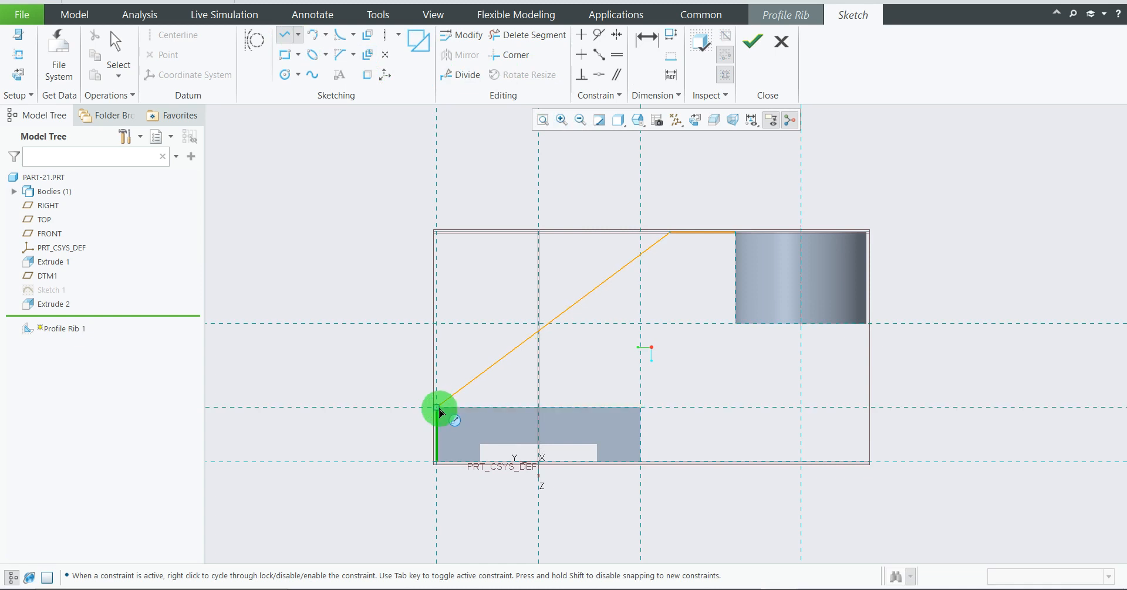
Step: Continue the line chain along the base's top and down its right edge, up to the boss's lower corner, and close it at the upper corner
click(640, 407)
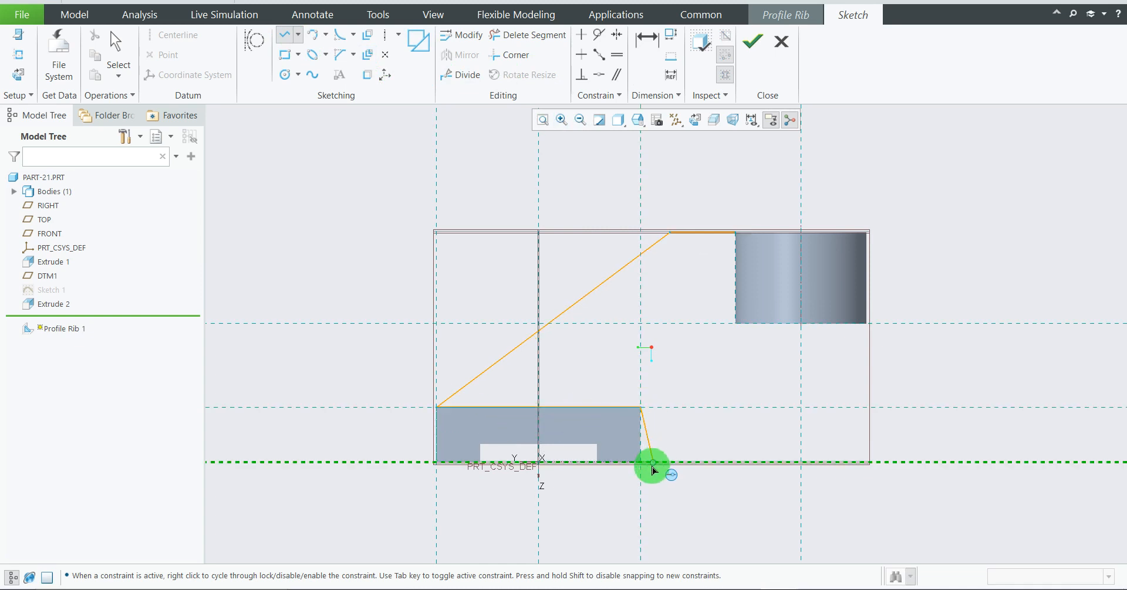
click(640, 462)
click(736, 324)
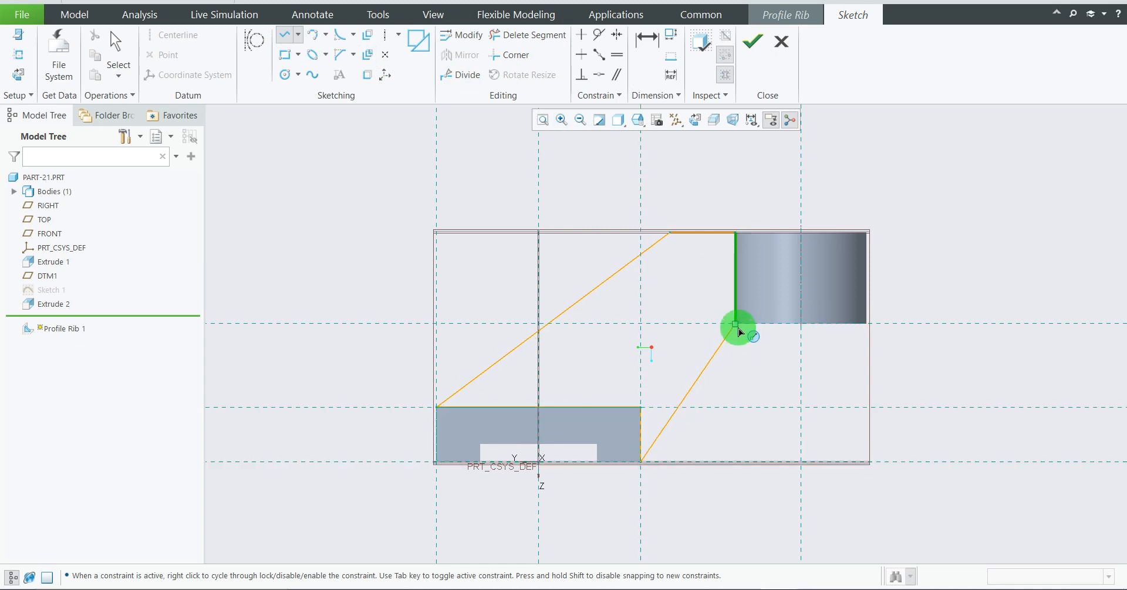
click(736, 233)
click(738, 236)
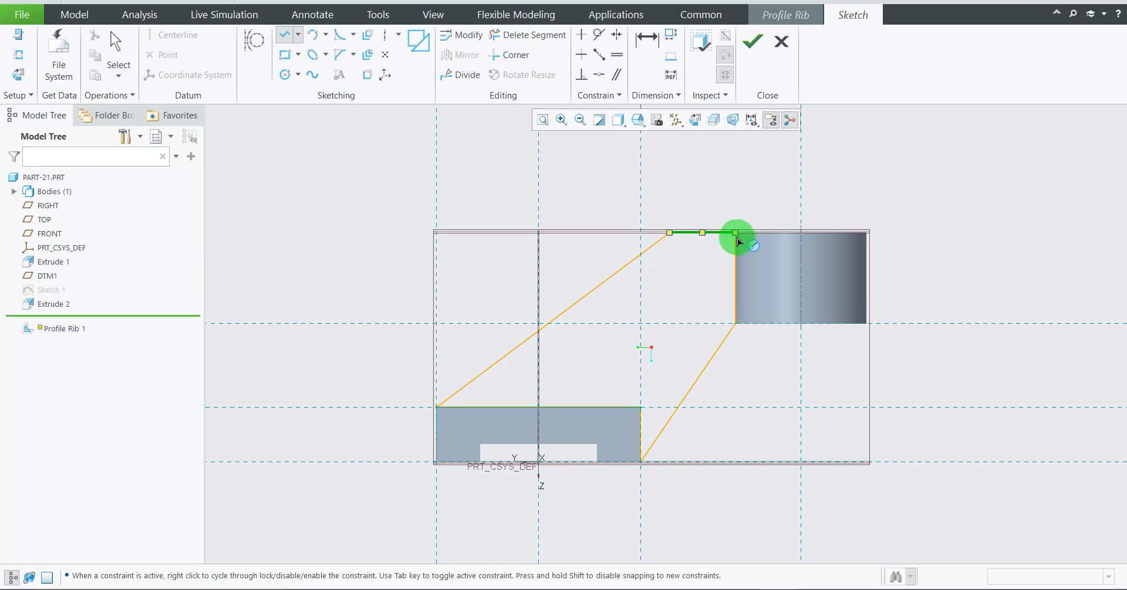
mouse_move(738, 235)
mouse_down()
mouse_move(739, 322)
mouse_move(827, 414)
mouse_move(817, 344)
mouse_up()
middle_click(815, 344)
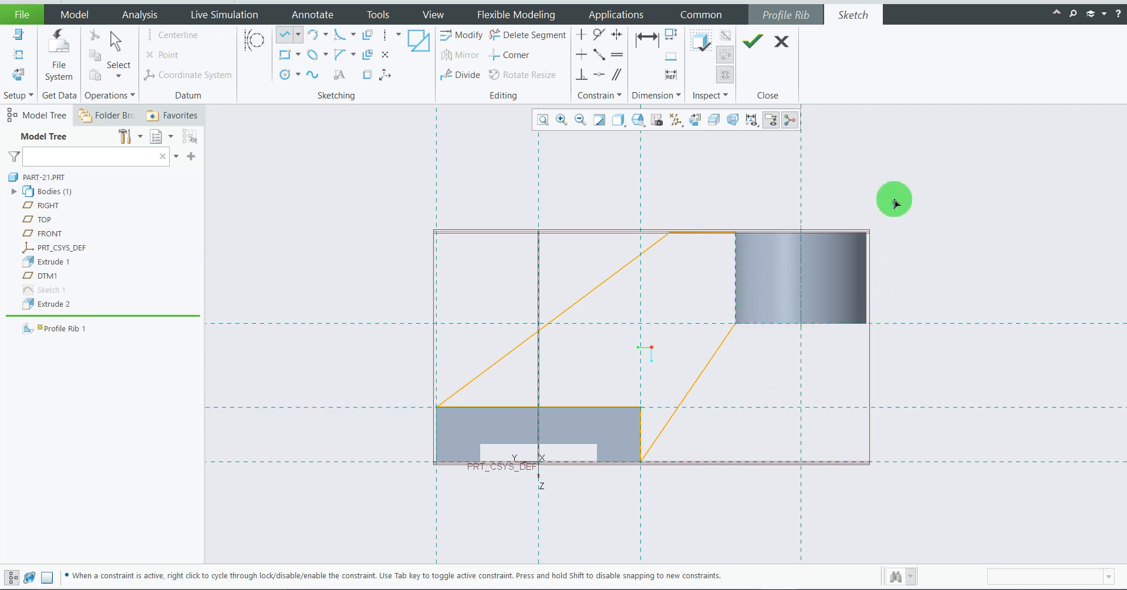
middle_click(920, 148)
Step: Finish the closed rib sketch and check the rib's thickness in the reference drawing
mouse_move(530, 290)
middle_down()
mouse_move(574, 316)
mouse_move(541, 317)
mouse_move(566, 307)
mouse_move(669, 370)
mouse_move(579, 311)
mouse_move(540, 339)
mouse_move(659, 370)
mouse_move(552, 334)
mouse_move(538, 369)
mouse_move(712, 213)
middle_up()
click(753, 44)
mouse_move(685, 170)
middle_down()
mouse_move(618, 317)
mouse_move(631, 342)
mouse_move(646, 315)
mouse_move(614, 321)
mouse_move(611, 302)
mouse_move(661, 477)
middle_up()
click(751, 589)
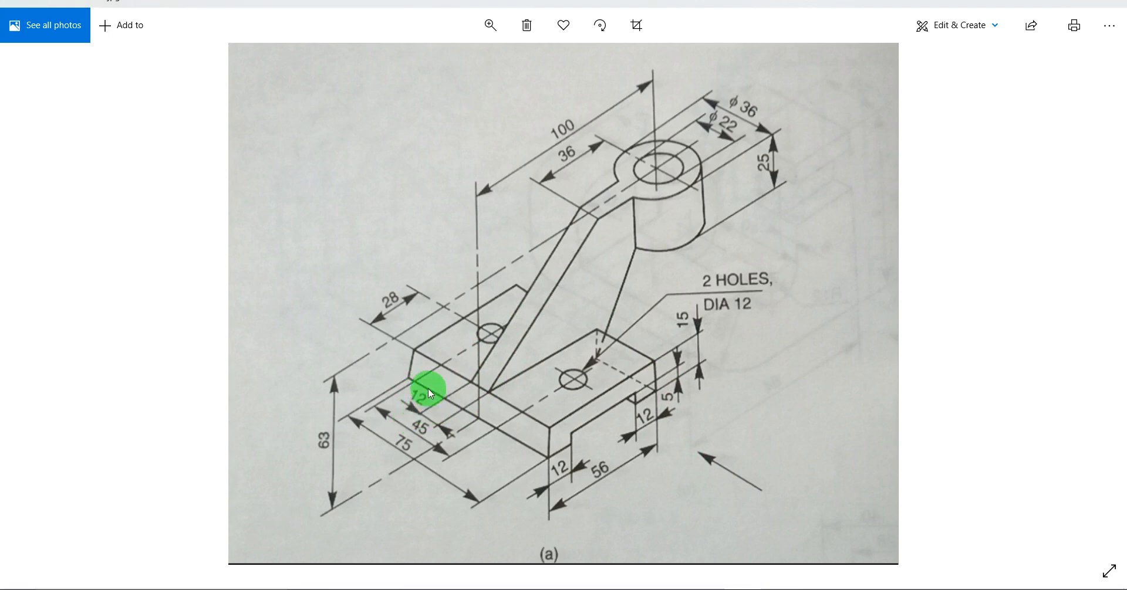
click(743, 589)
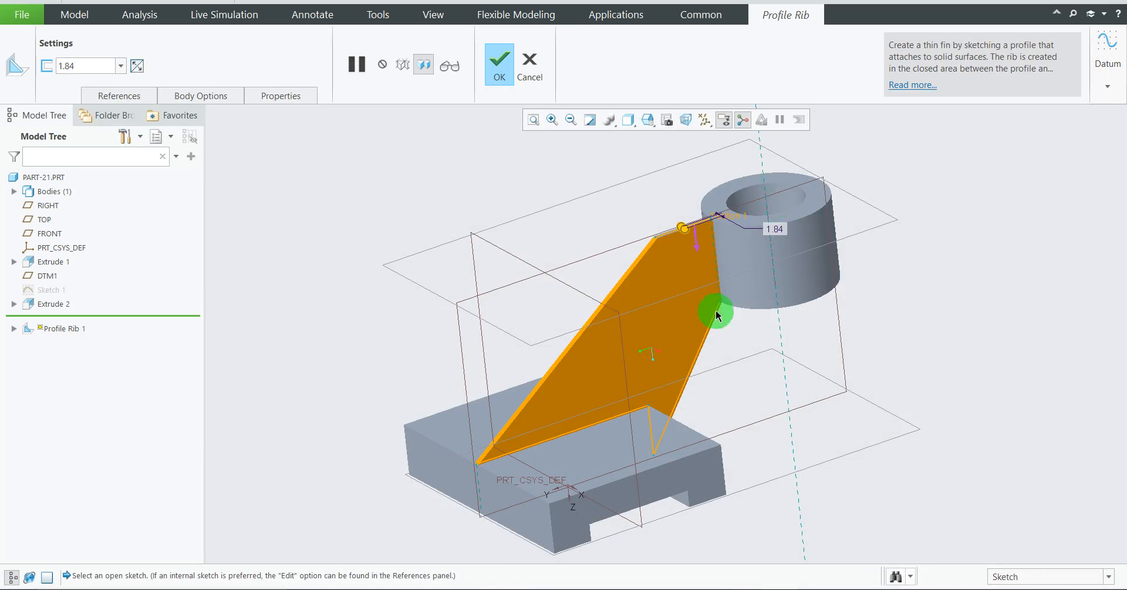
Step: Set the profile rib's thickness to 12 and complete the feature
middle_drag(716, 314, 702, 272)
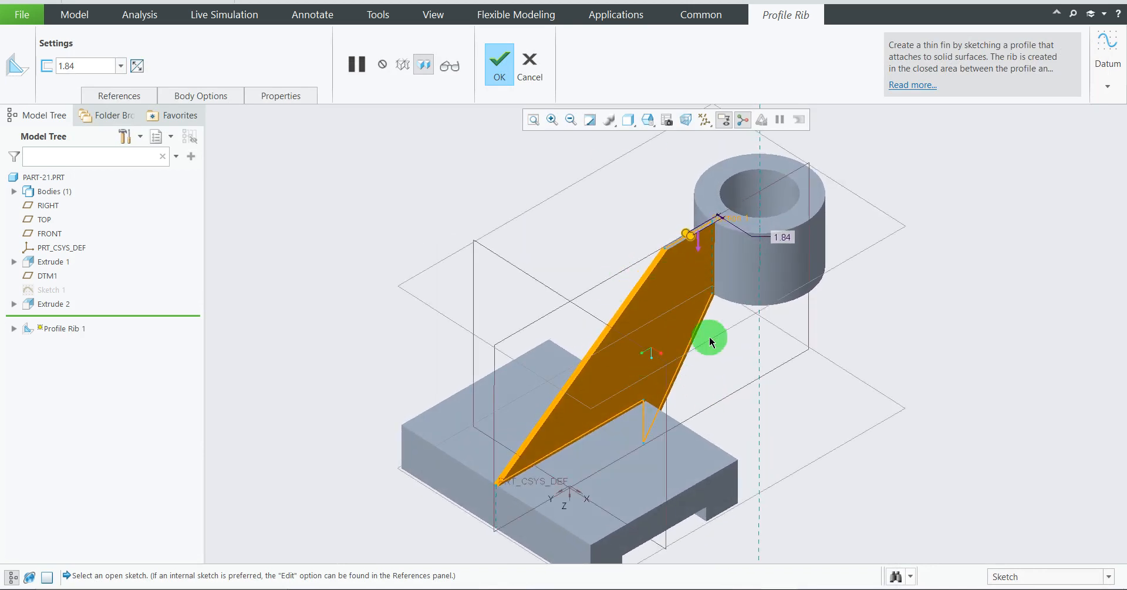
middle_drag(709, 338, 695, 338)
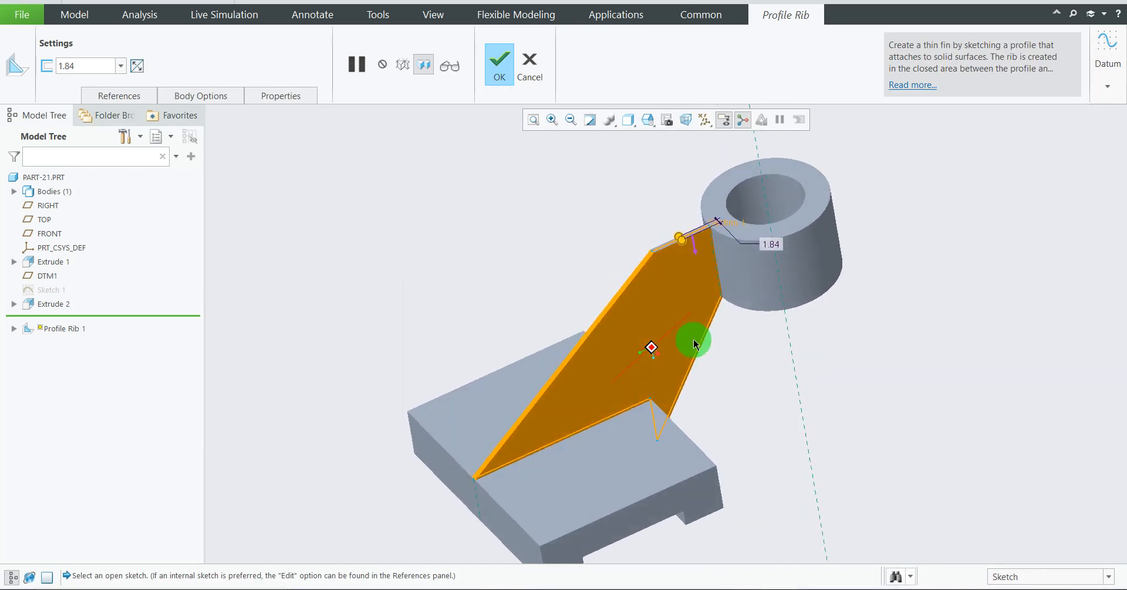
click(88, 65)
text(12)
key(Return)
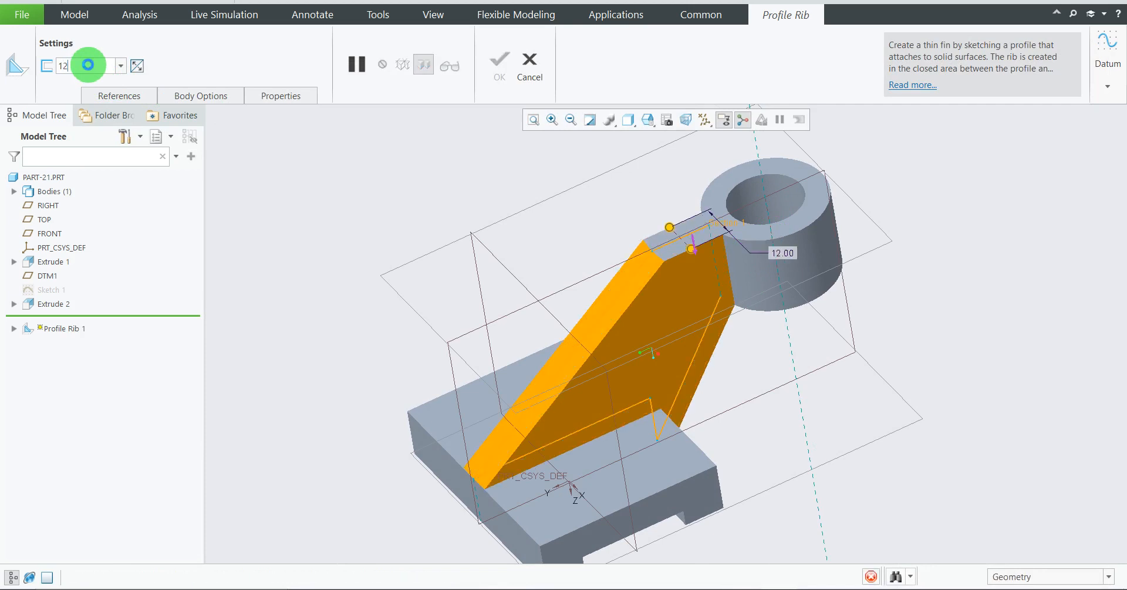
mouse_move(501, 302)
middle_down()
mouse_move(511, 274)
mouse_move(523, 301)
middle_up()
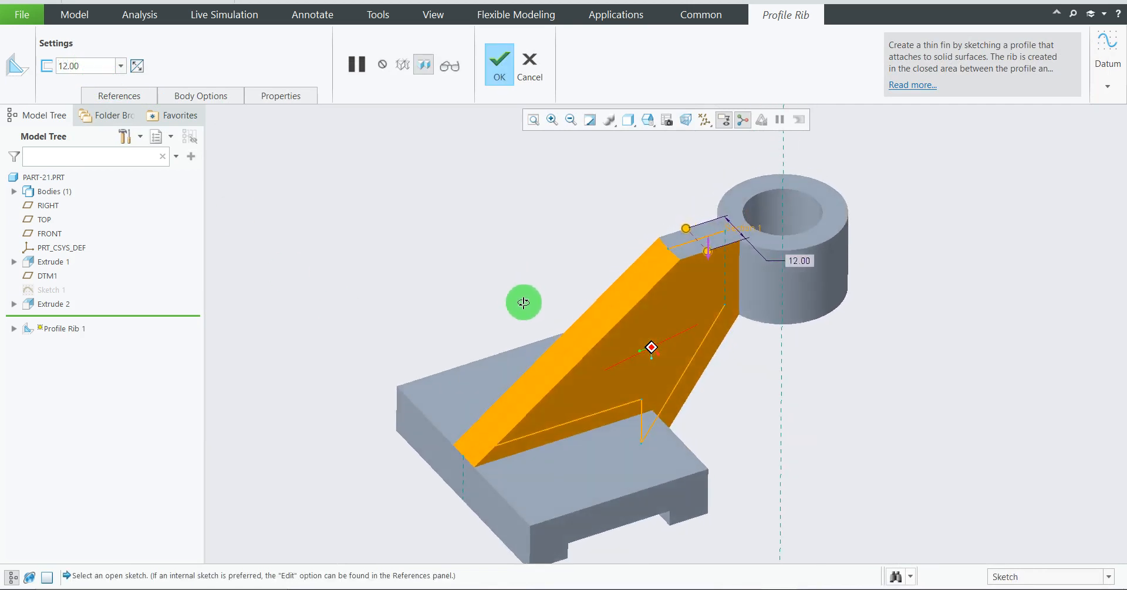
click(498, 71)
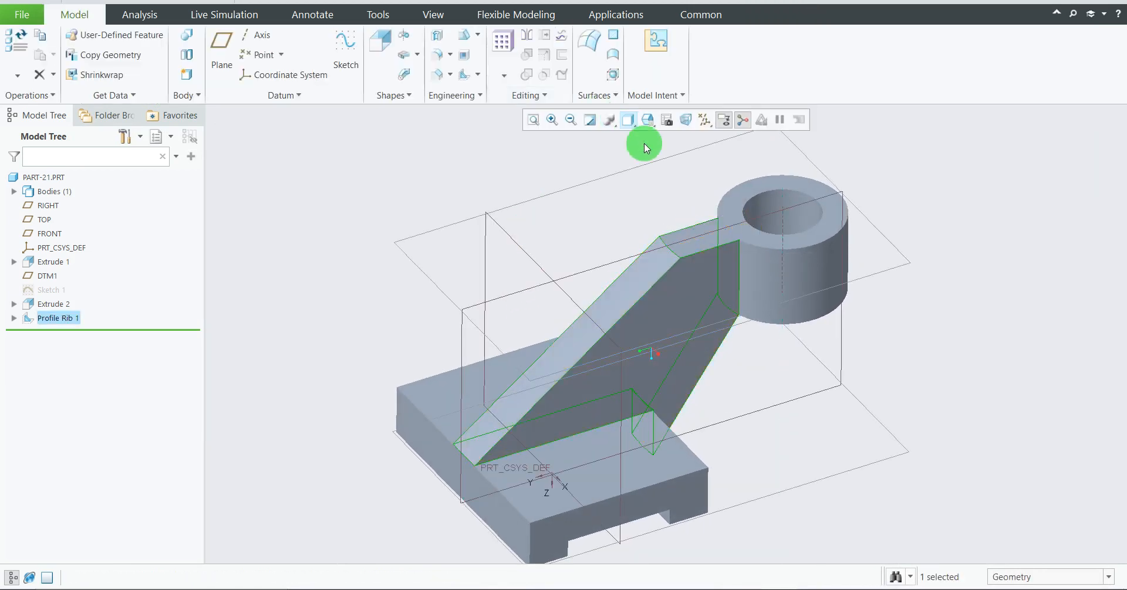
Step: Inspect the bracket with its rib from several angles and compare it with the reference drawing
middle_drag(941, 280, 911, 309)
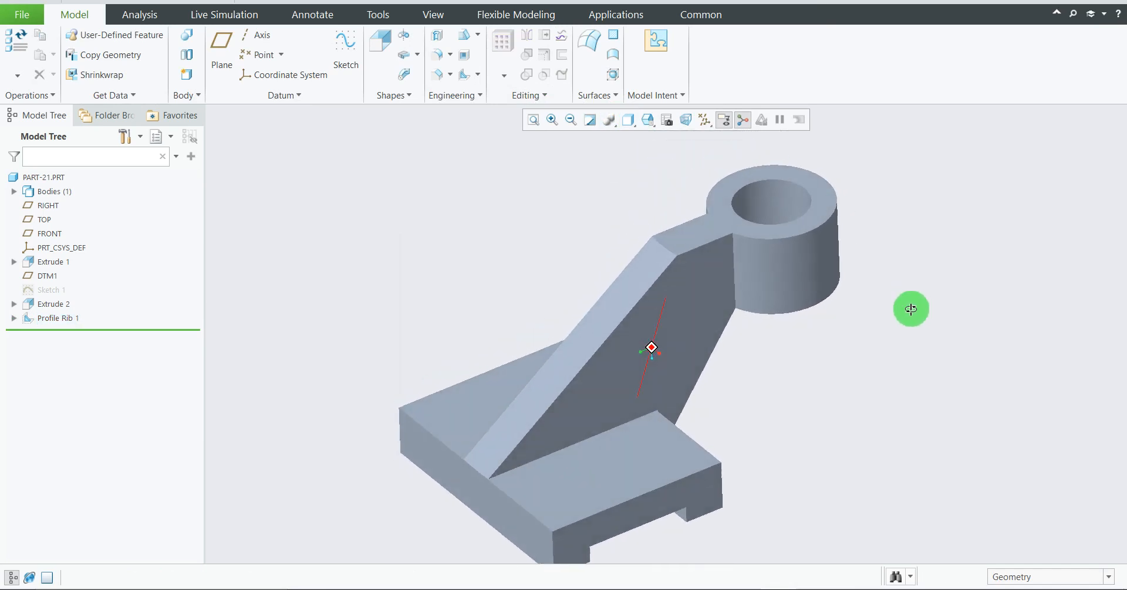
scroll(717, 371, up, 3)
middle_drag(755, 368, 800, 405)
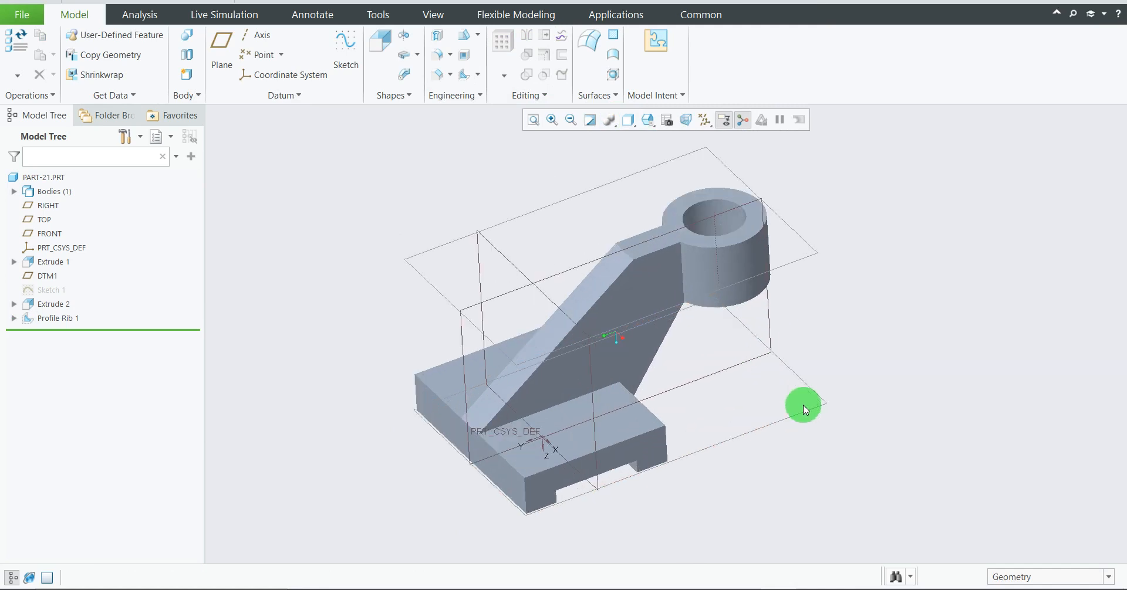
click(744, 589)
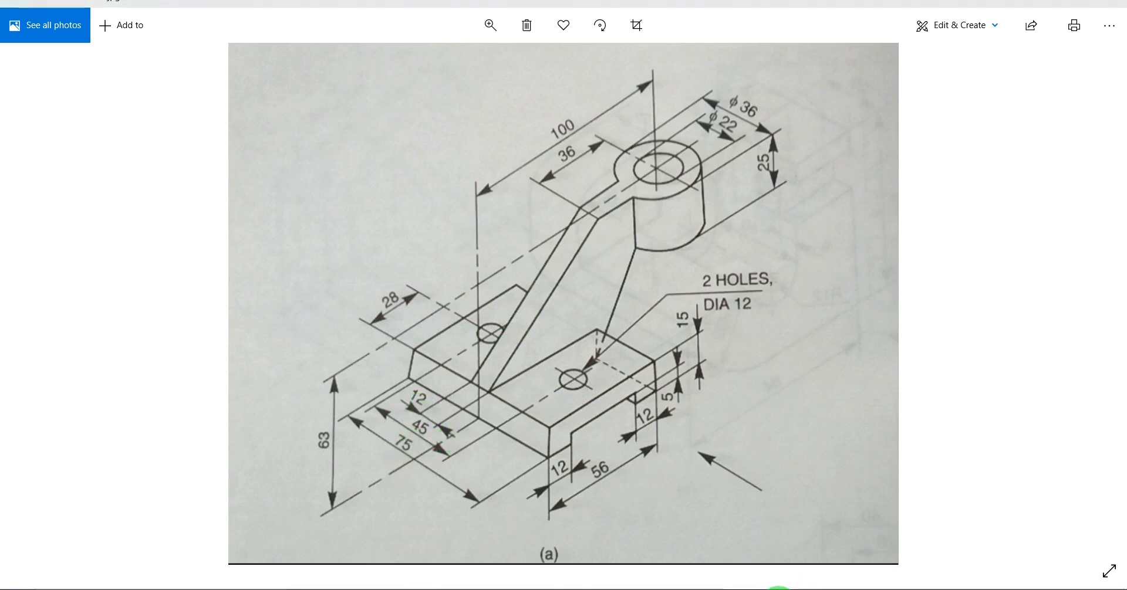
click(779, 589)
mouse_move(424, 404)
middle_down()
mouse_move(458, 427)
mouse_move(435, 420)
middle_up()
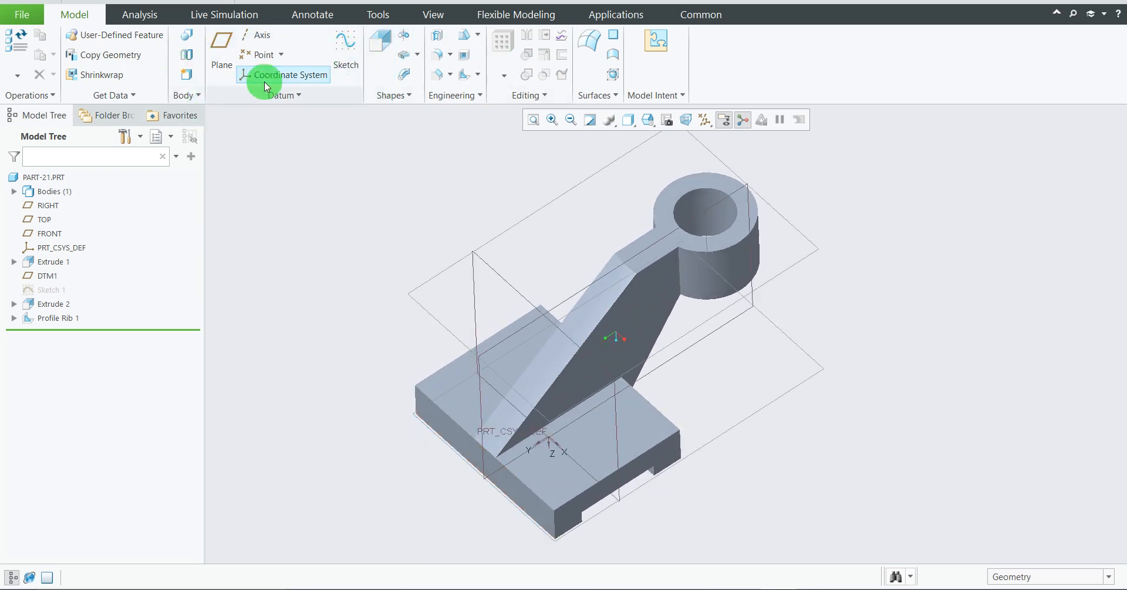
Step: Start a sketch on the base's top face and orient the view square to the sketch plane
click(352, 50)
click(469, 380)
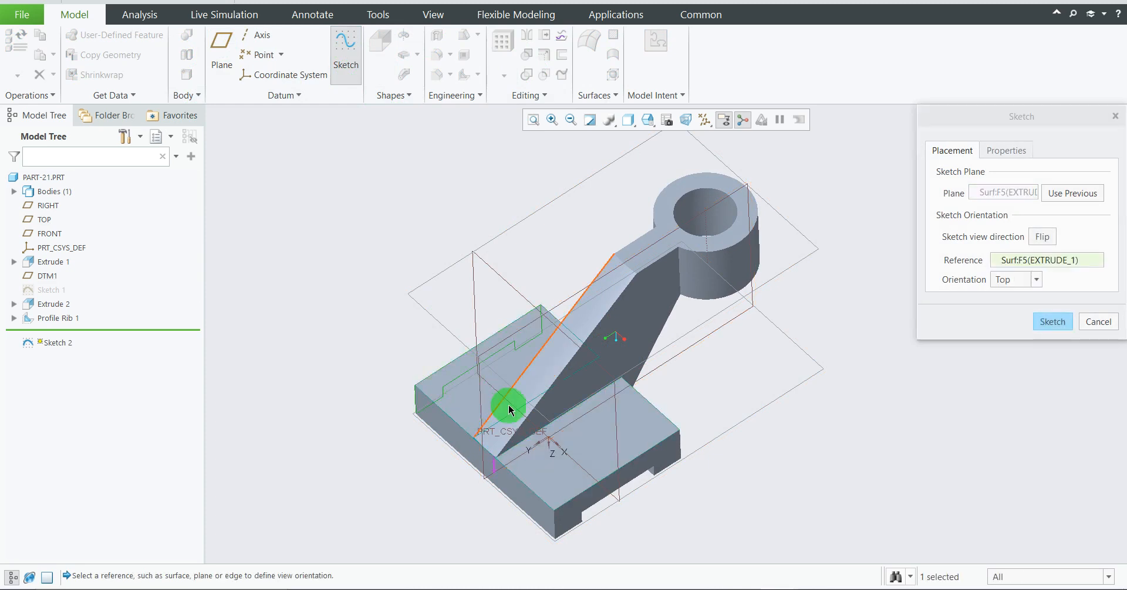
click(1052, 322)
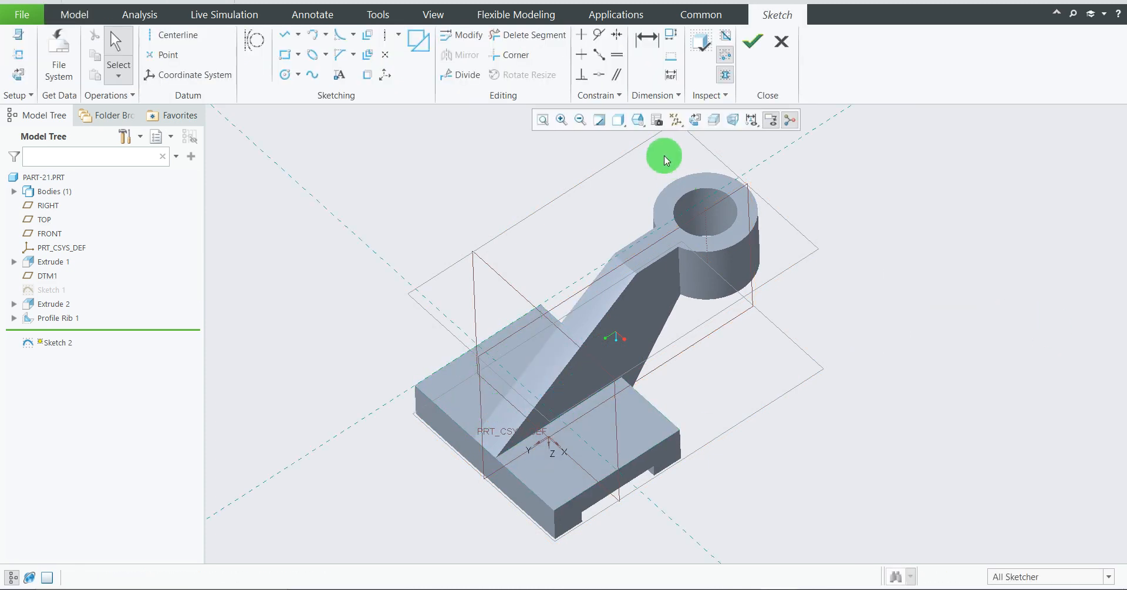
click(695, 120)
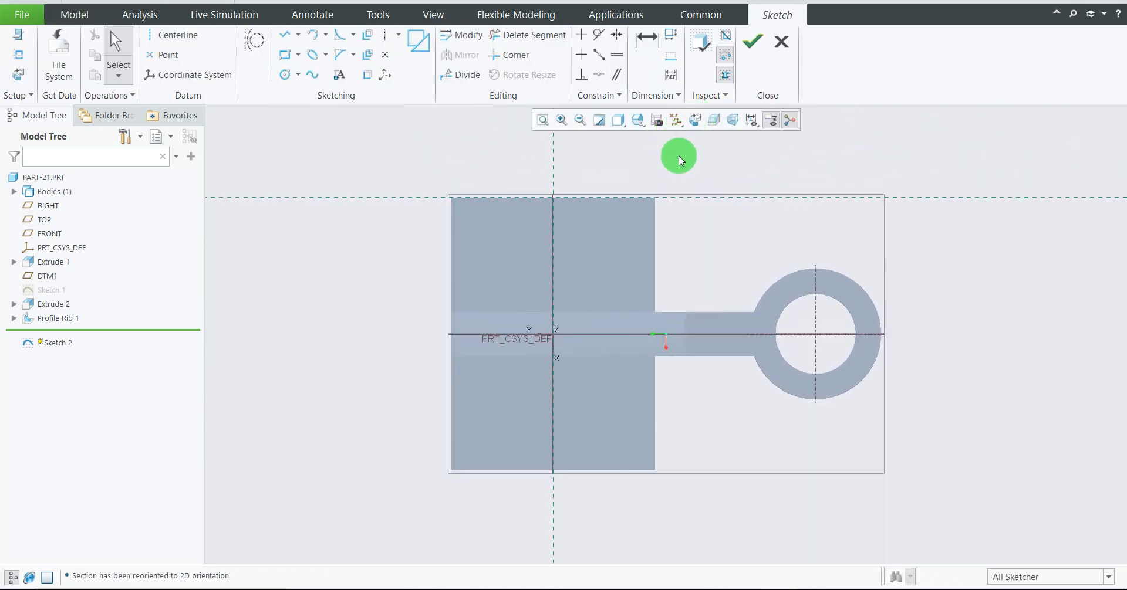
Step: Draw two vertically aligned circles on the base, about 15 in diameter above the rib and about 10 below it
click(287, 75)
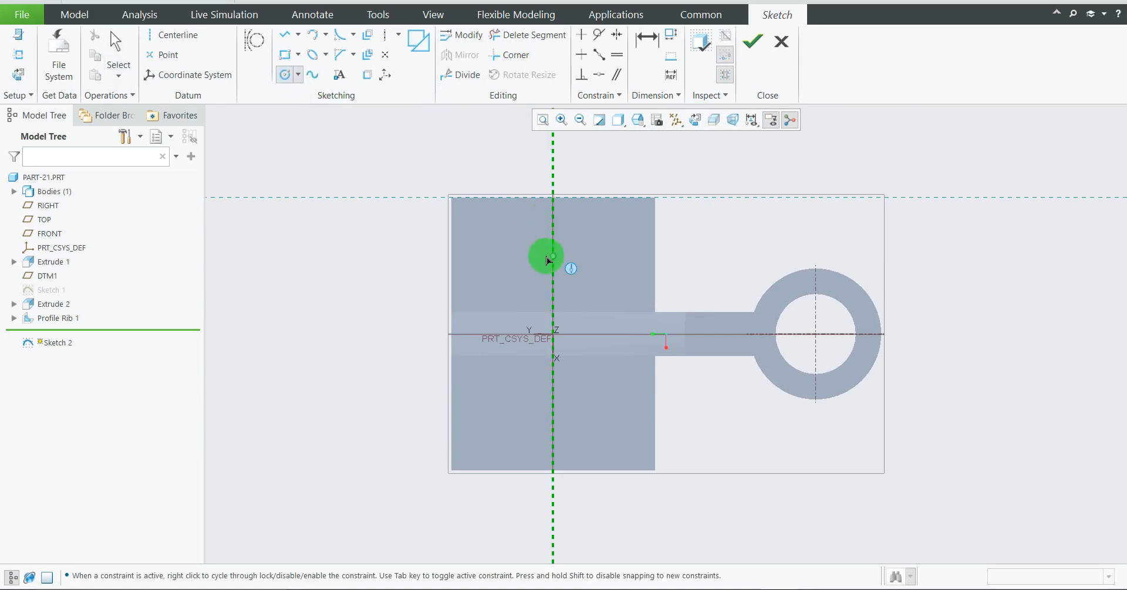
click(529, 287)
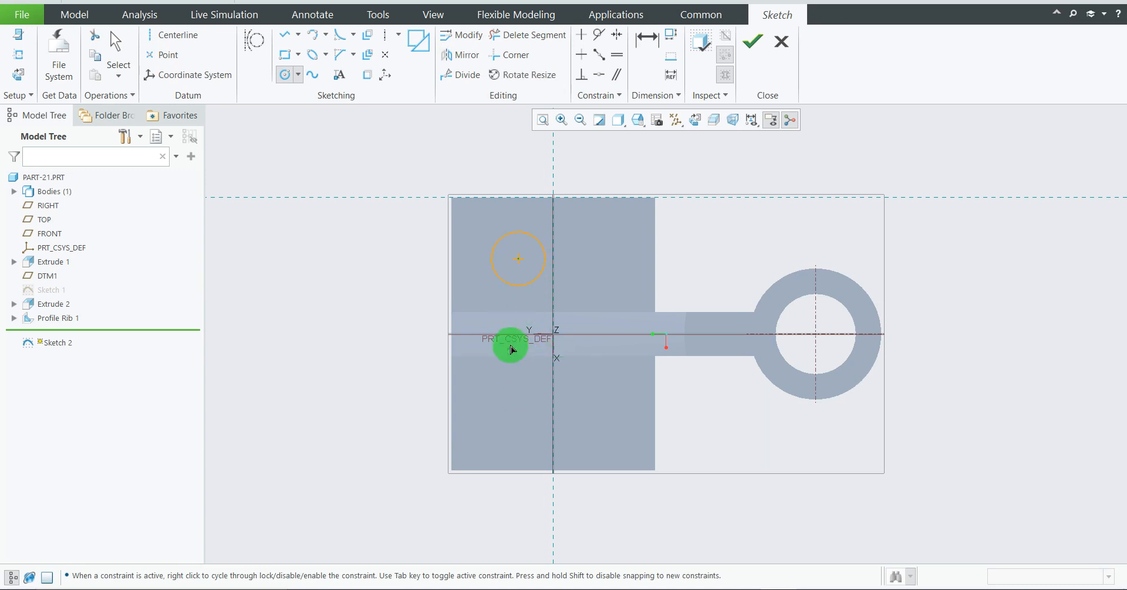
click(517, 413)
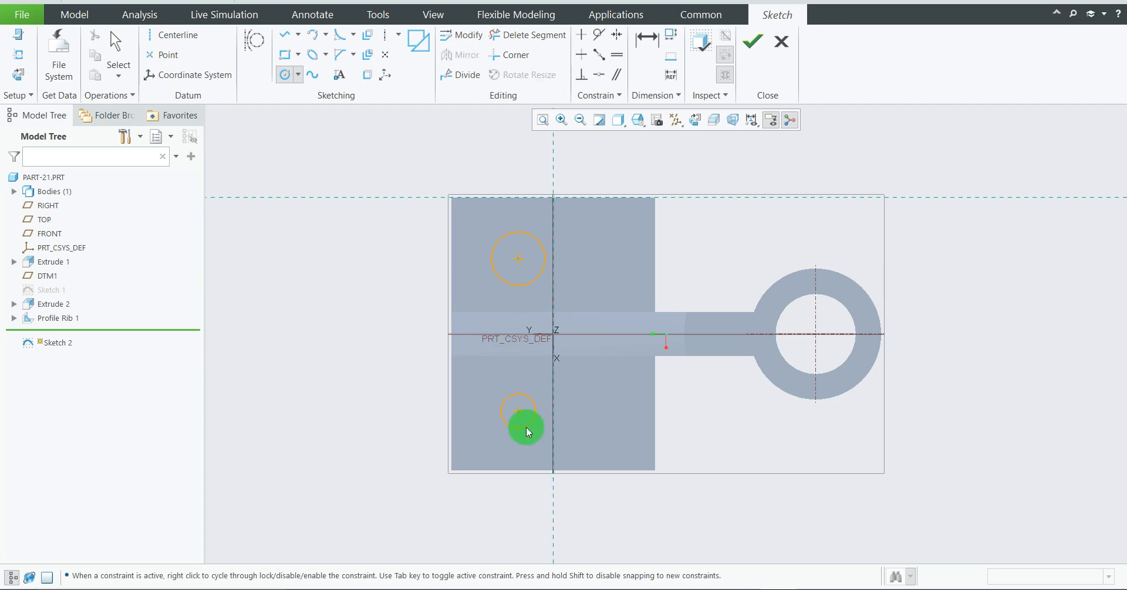
click(526, 428)
middle_click(770, 212)
scroll(622, 314, down, 2)
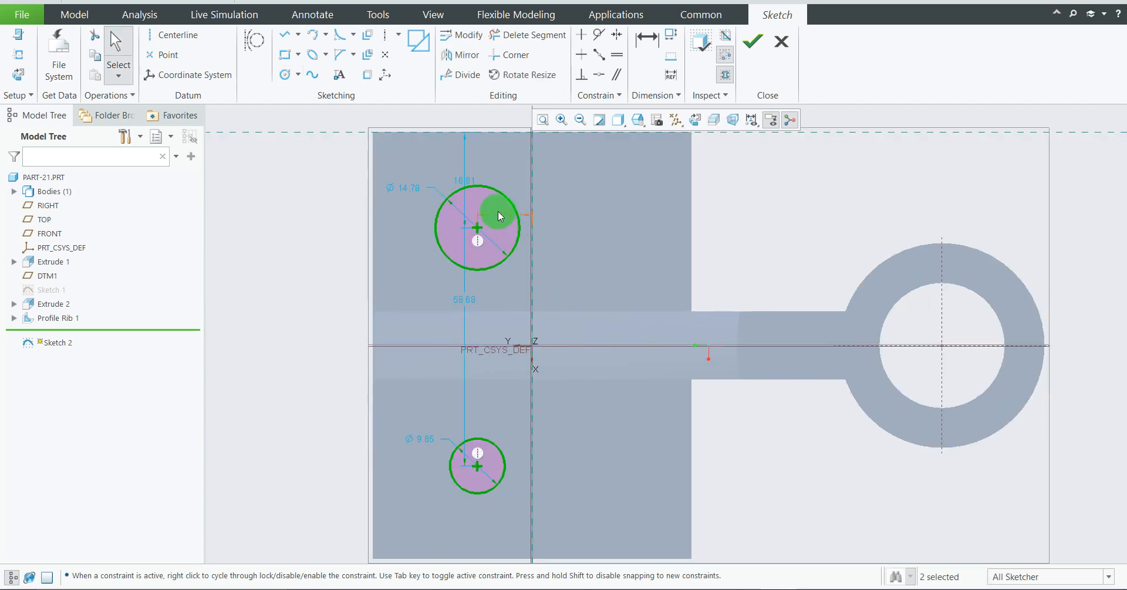
Step: Move the lower circle's vertical location dimension clear of the base and check the hole diameter in the reference drawing
drag(462, 301, 282, 256)
scroll(646, 352, up, 2)
scroll(549, 254, down, 2)
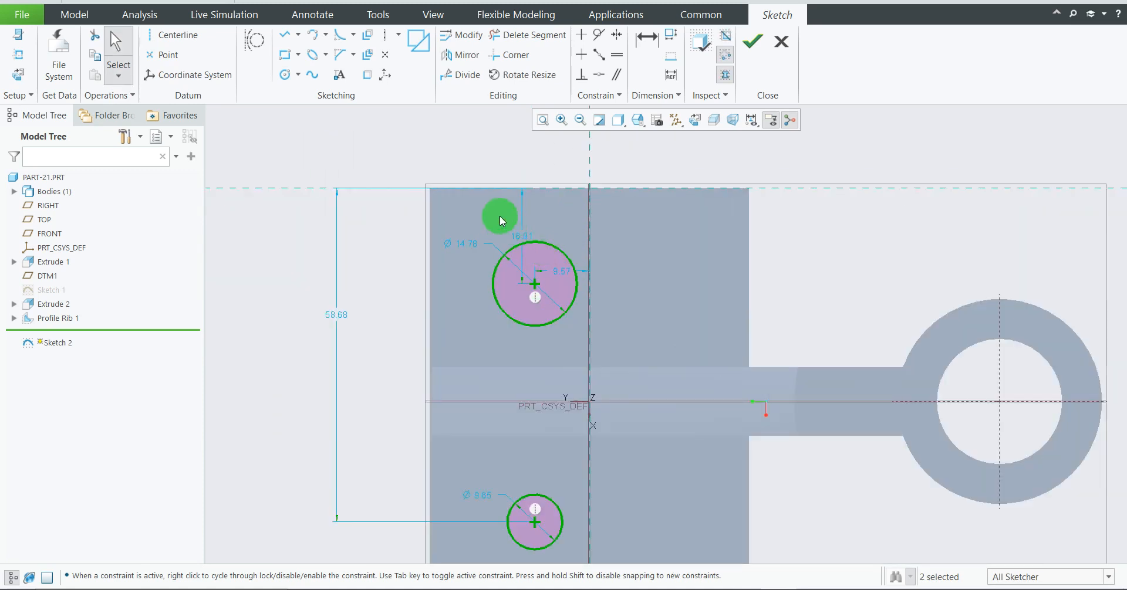
scroll(576, 249, up, 2)
scroll(543, 340, down, 1)
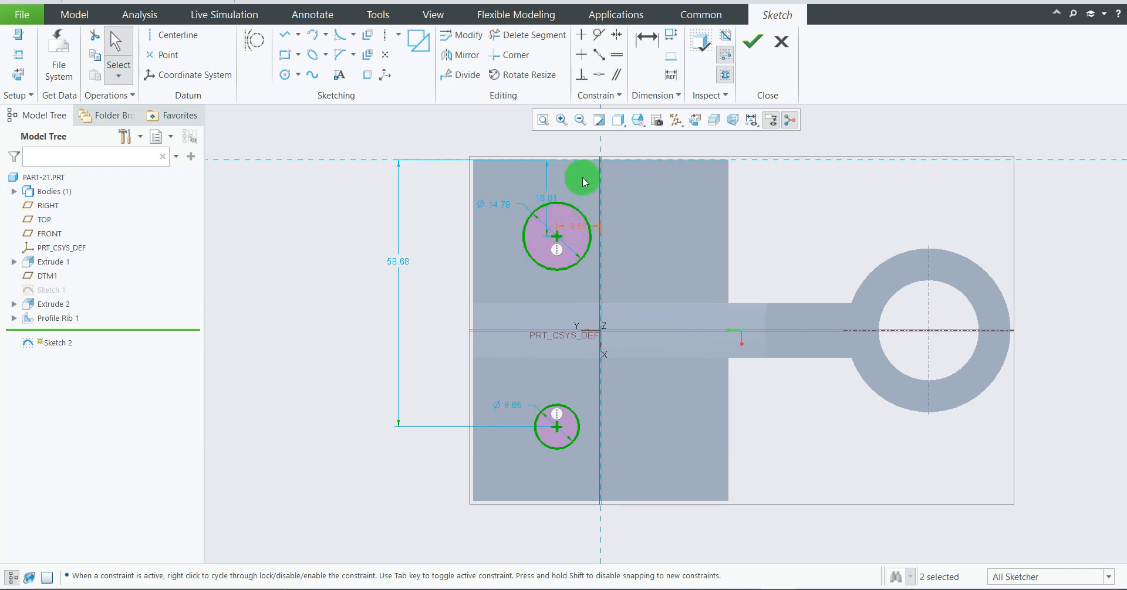
scroll(569, 279, up, 2)
click(722, 589)
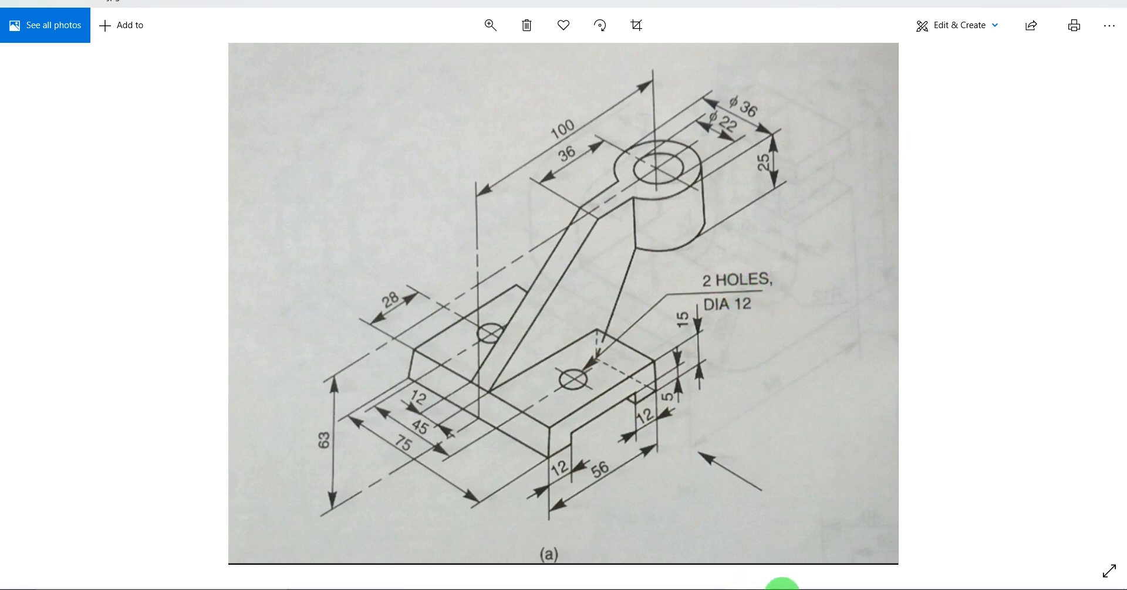
click(782, 589)
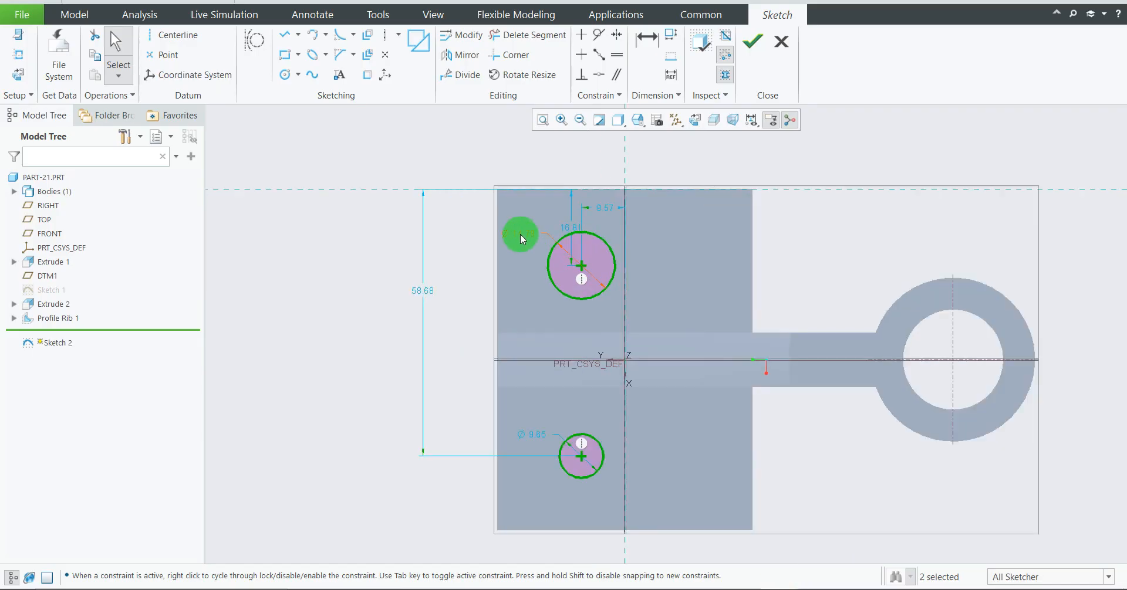
Step: Set both circles' diameters to 12, placing the lower circle's diameter dimension outside the base
double_click(520, 234)
text(12)
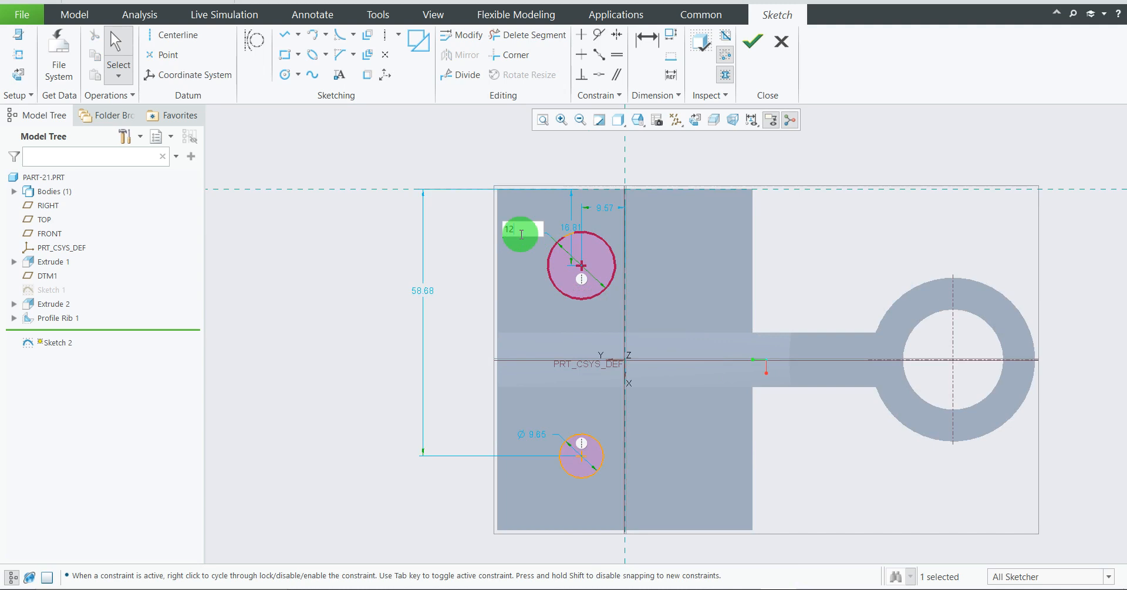
key(Return)
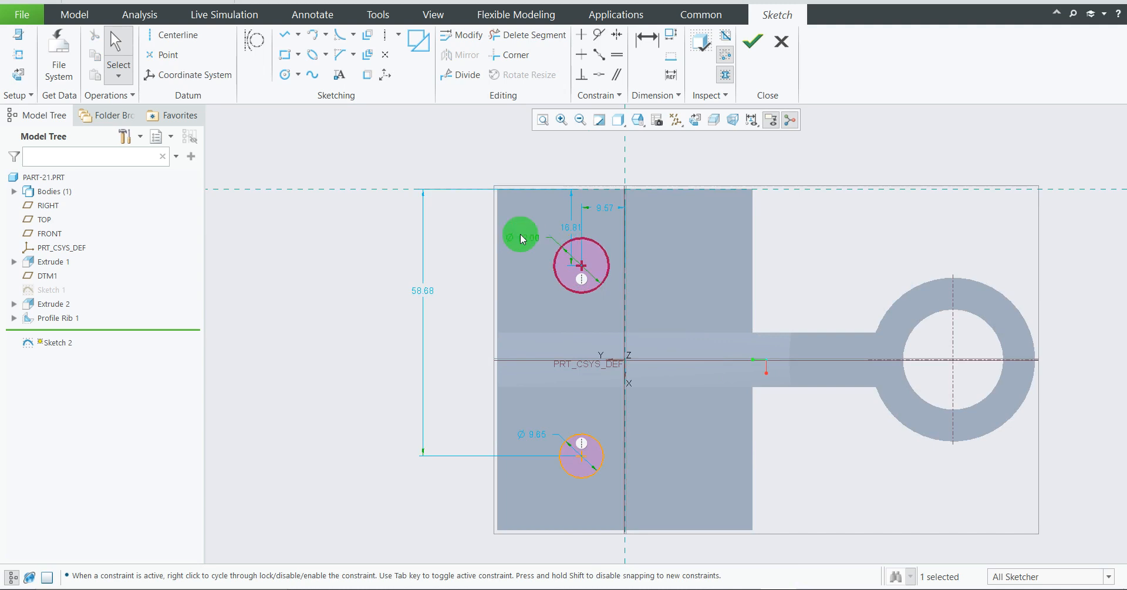
click(444, 425)
drag(531, 444, 455, 400)
double_click(459, 404)
text(1)
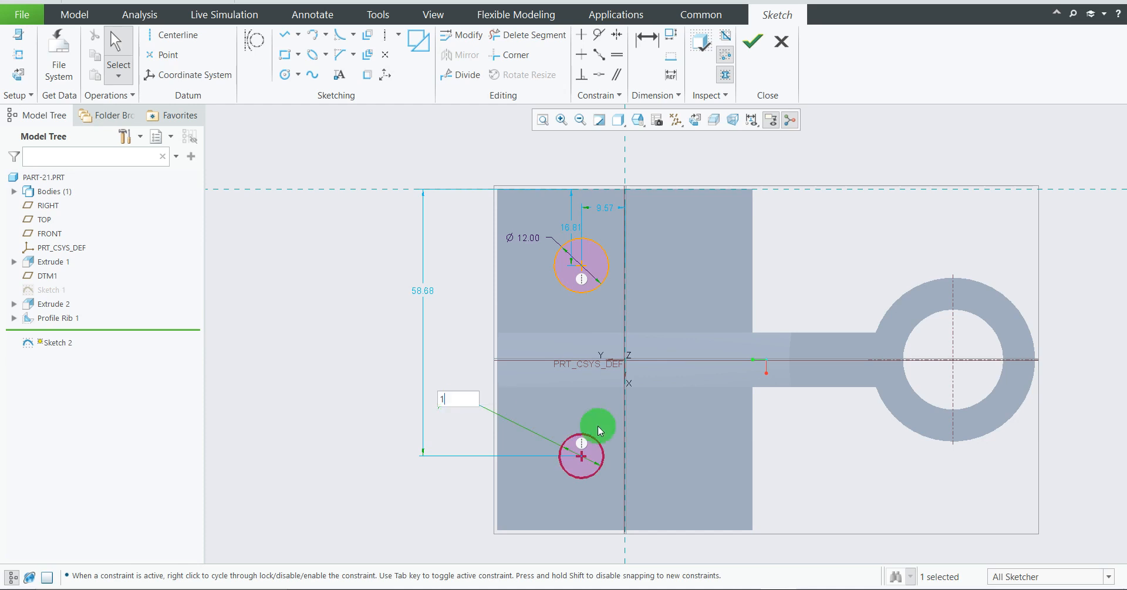
text(2)
key(Return)
scroll(604, 215, down, 1)
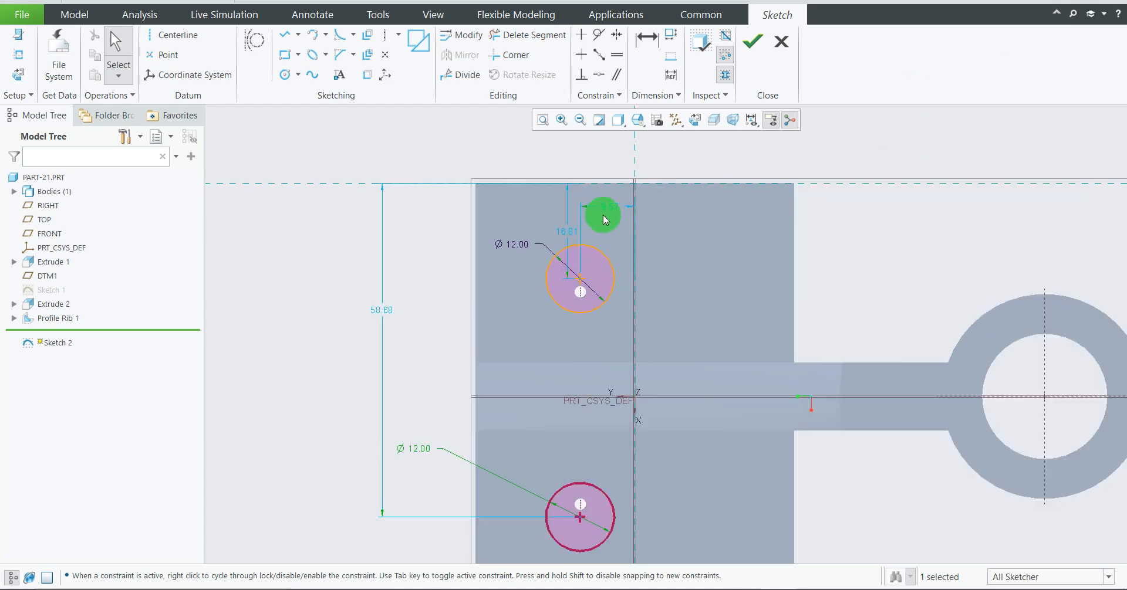
scroll(621, 221, up, 1)
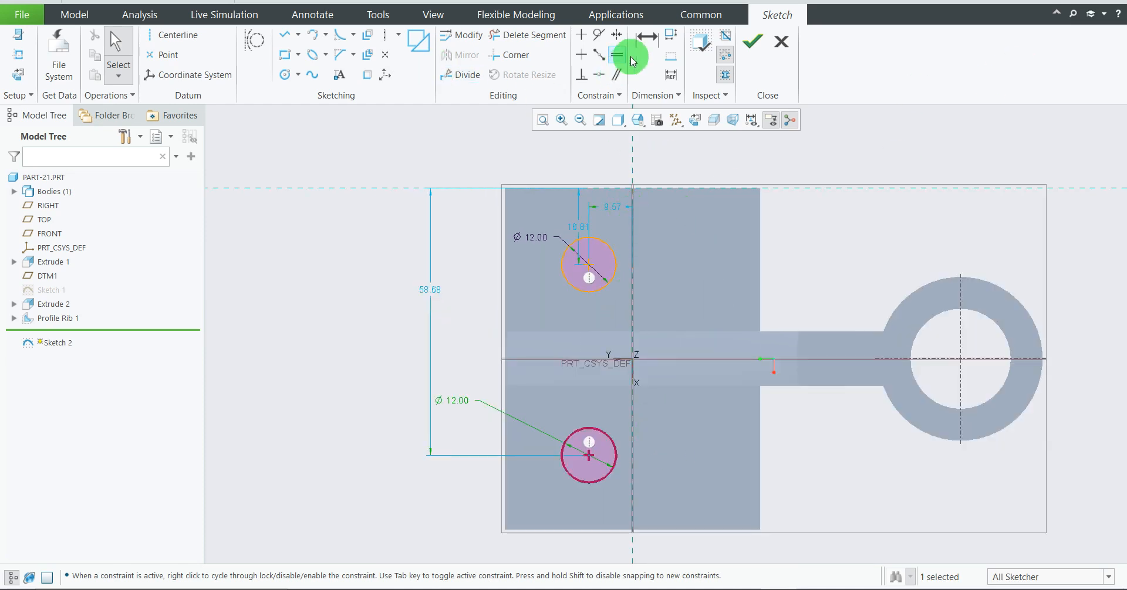
Step: Dimension the vertical distance between the two circle centres as 45, checking the spacing in the reference drawing
click(646, 39)
click(591, 463)
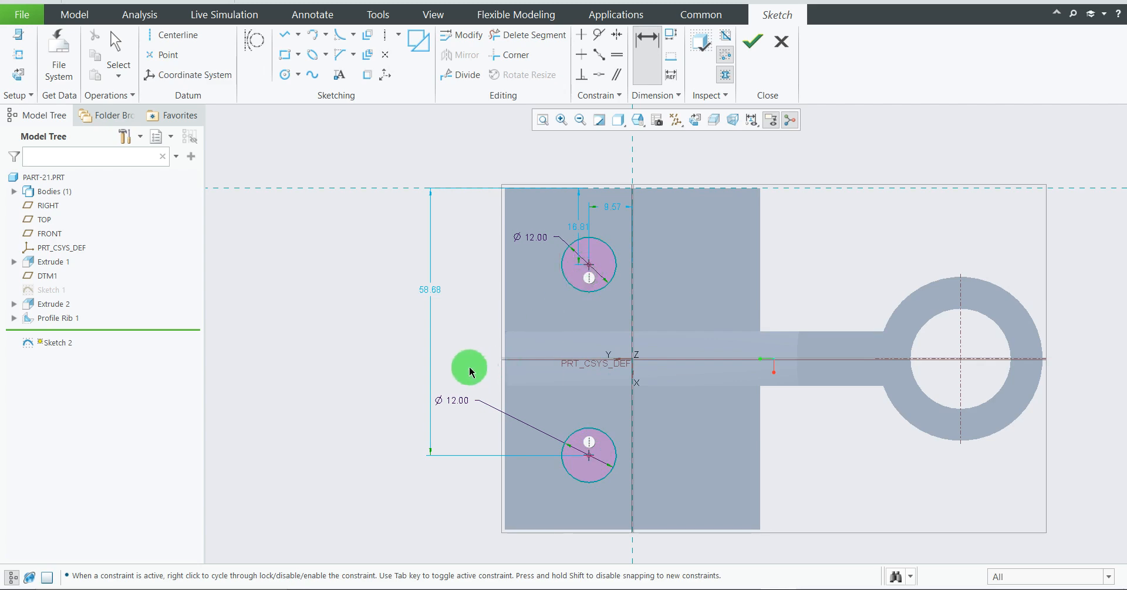
middle_click(454, 333)
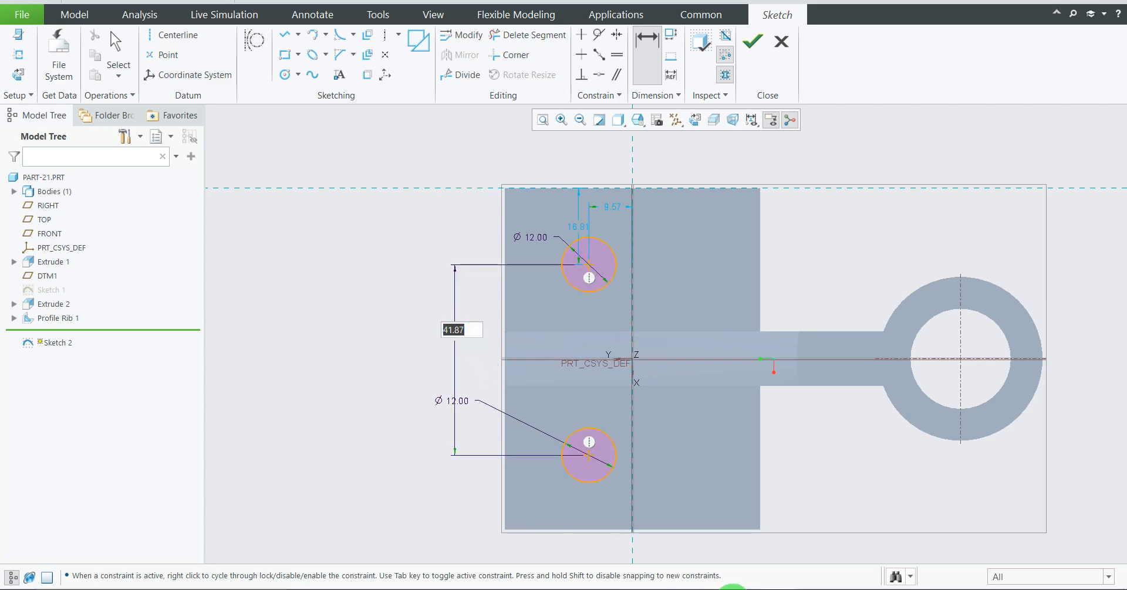
click(733, 589)
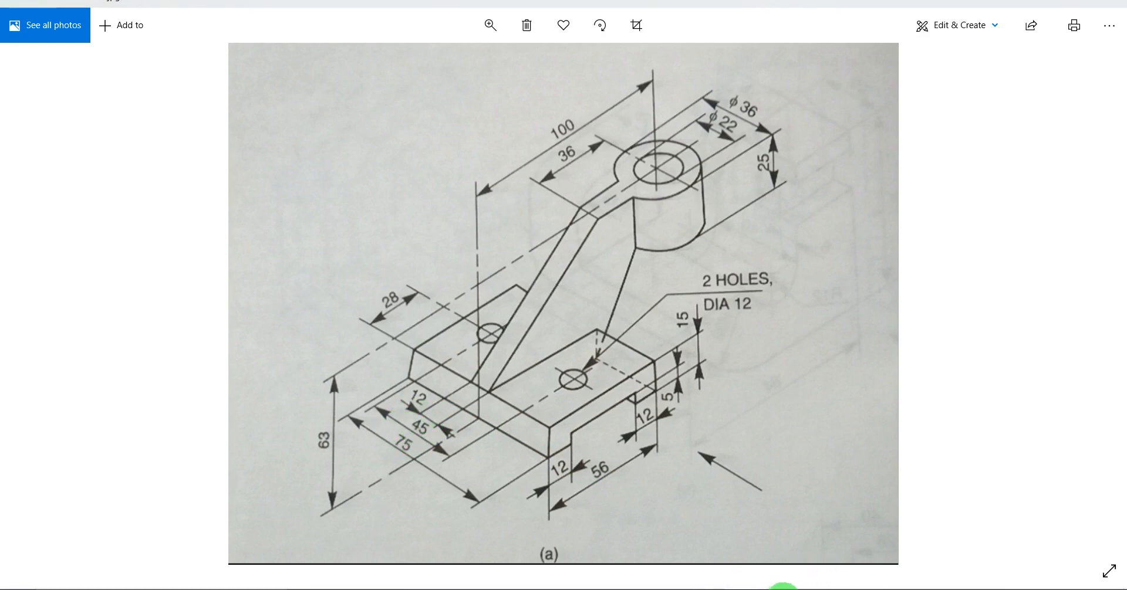
click(780, 587)
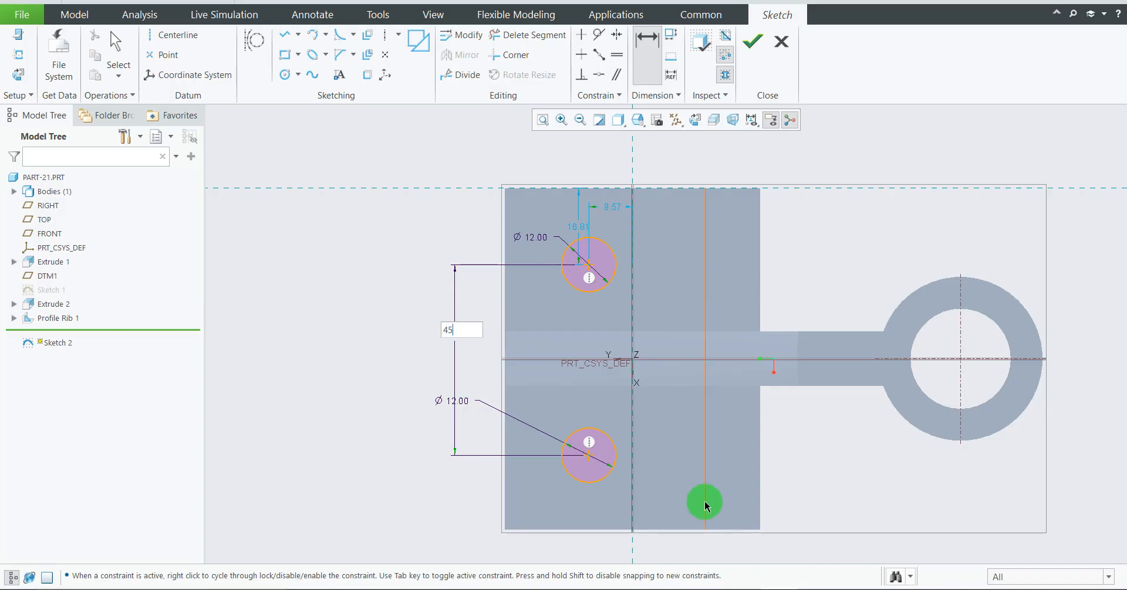
key(Return)
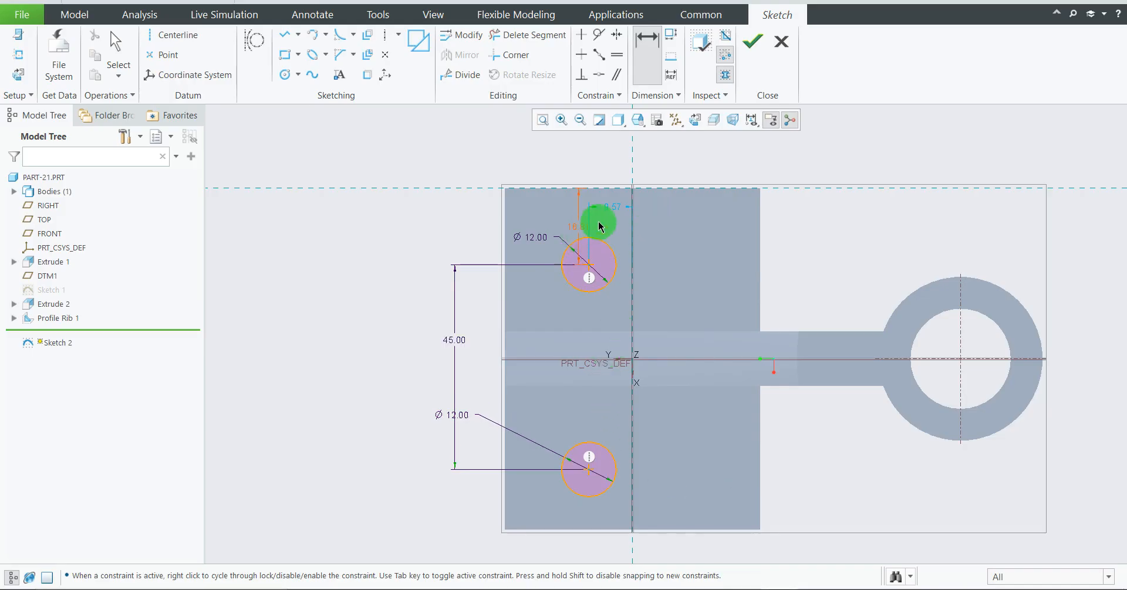
Step: Look up the holes' offset in the reference drawing and dimension the circle centres 28 from the base's left edge
click(749, 588)
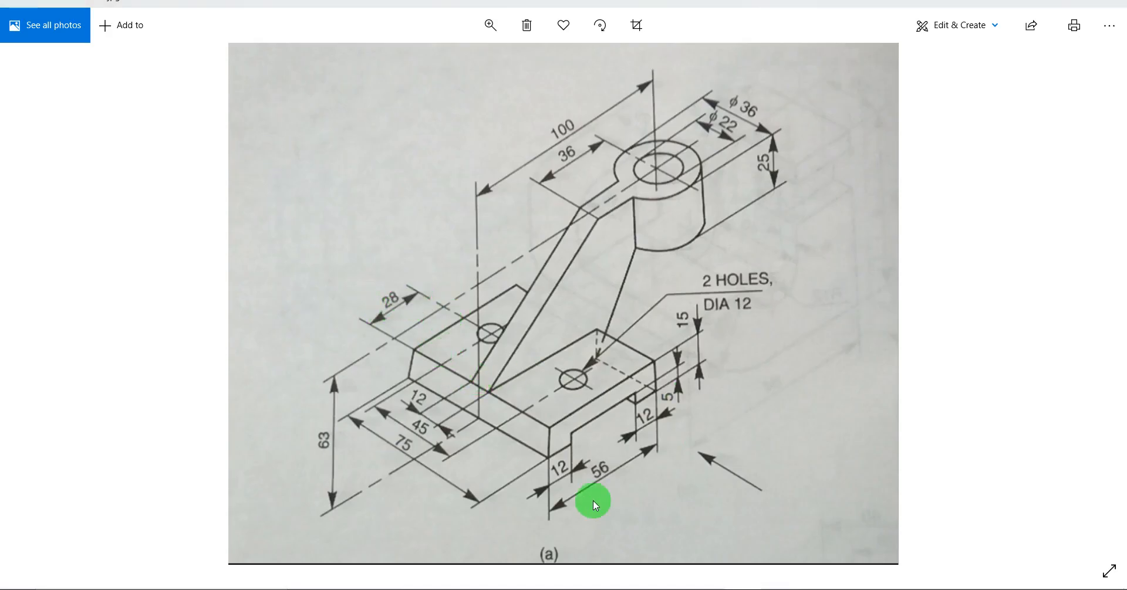
click(756, 588)
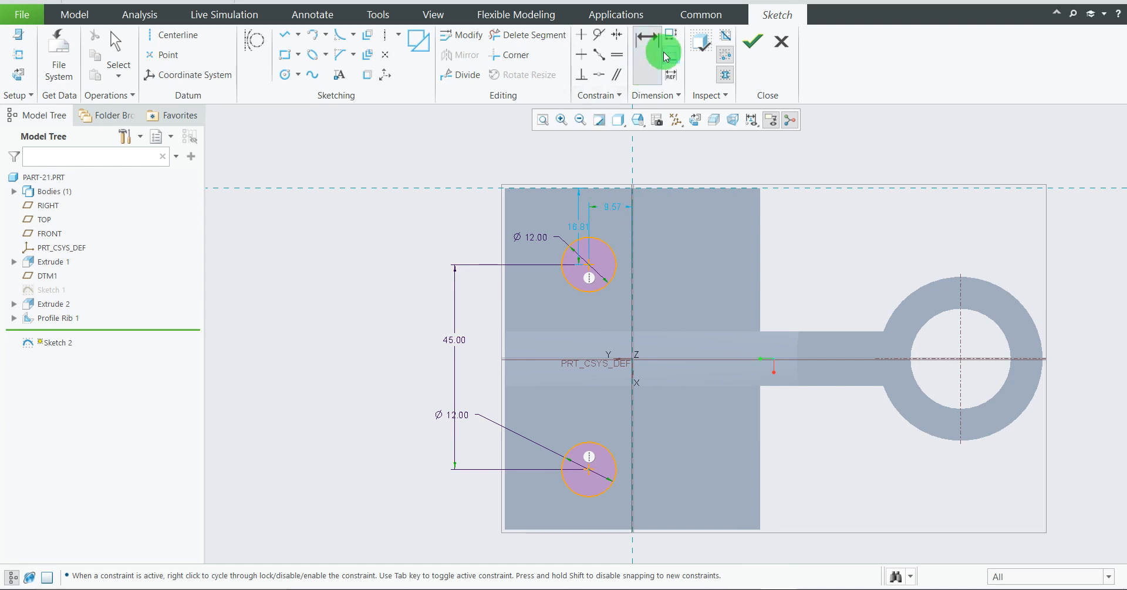
click(504, 248)
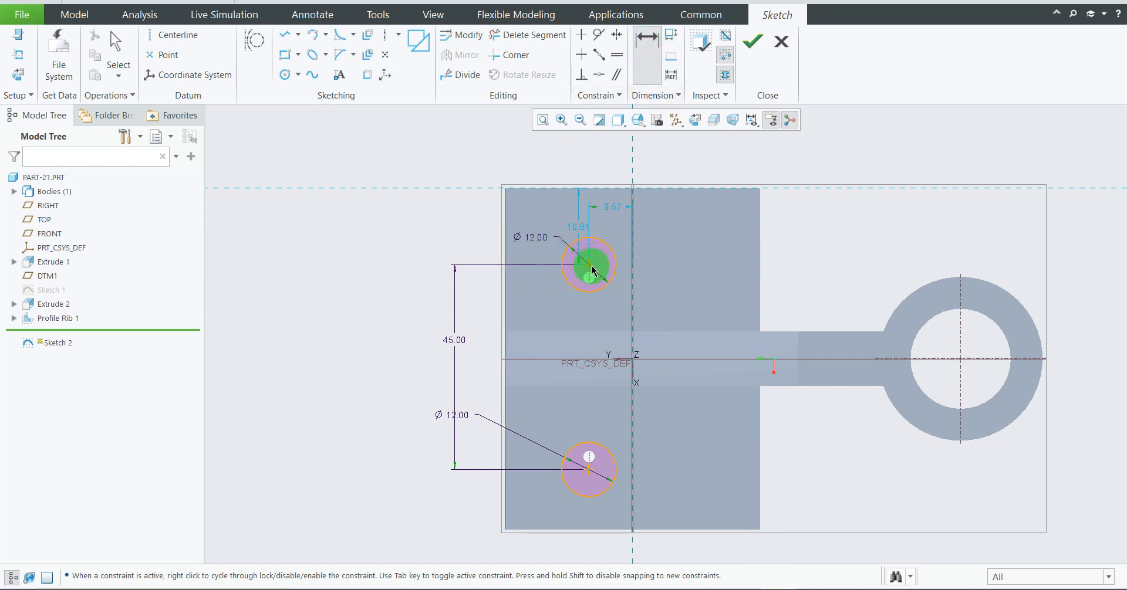
middle_click(581, 152)
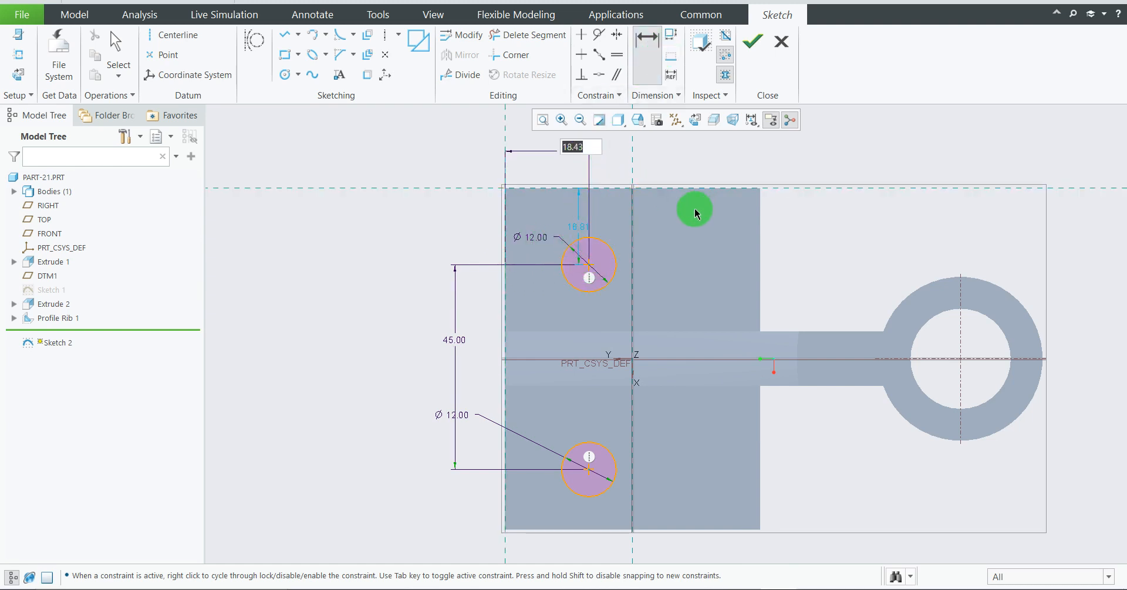
text(28)
key(Return)
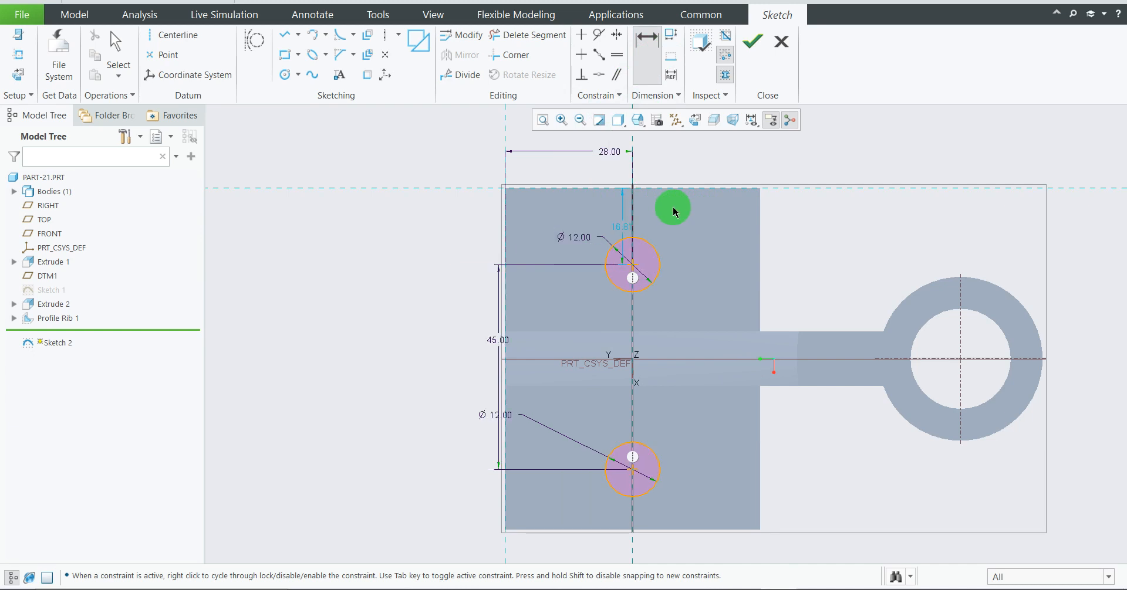
middle_click(609, 153)
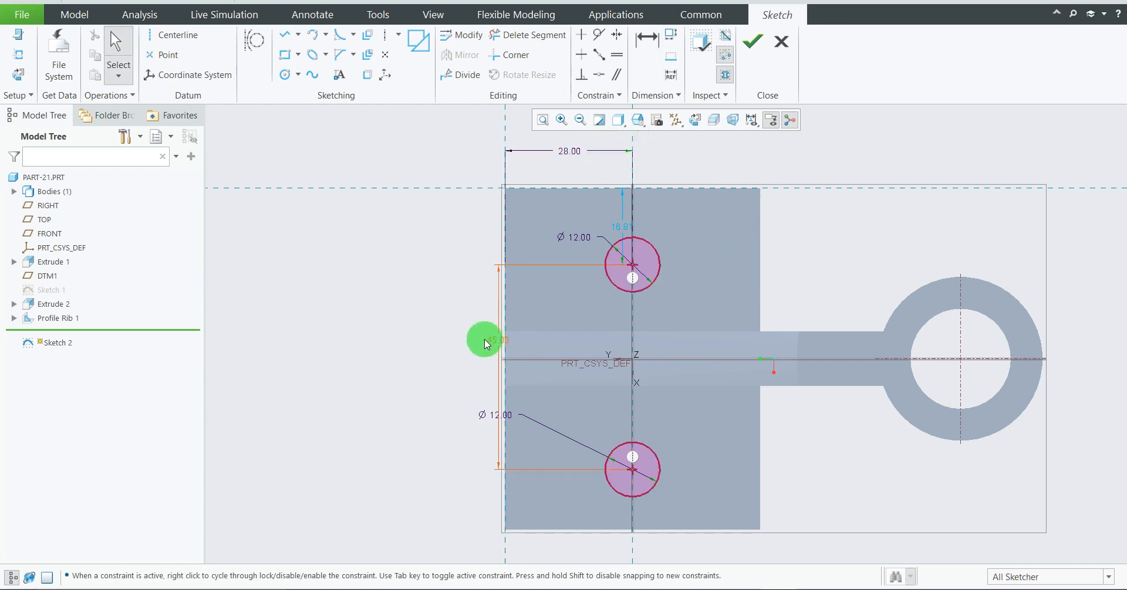
Step: Rearrange the 45 spacing dimension and both circle diameter dimensions so they are clearly readable
drag(484, 343, 447, 338)
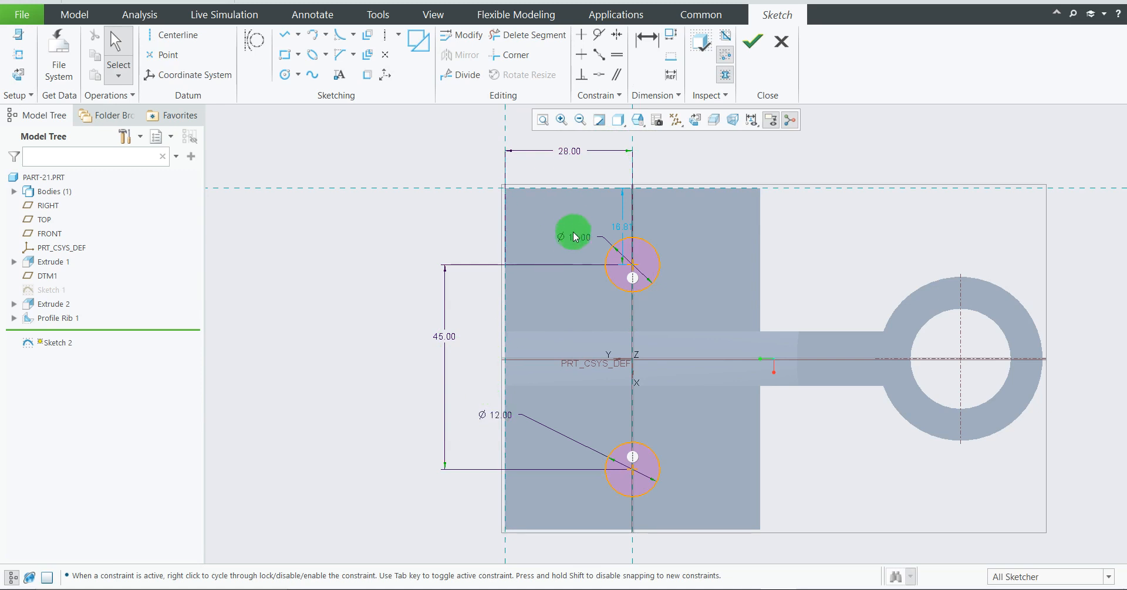
drag(575, 237, 549, 224)
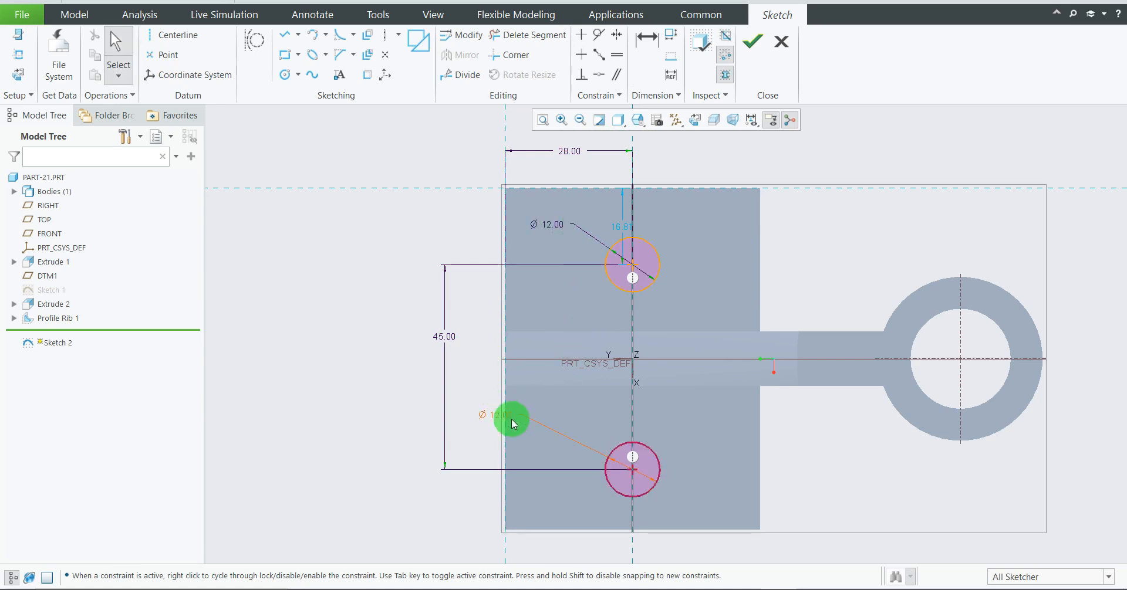
drag(503, 421, 545, 412)
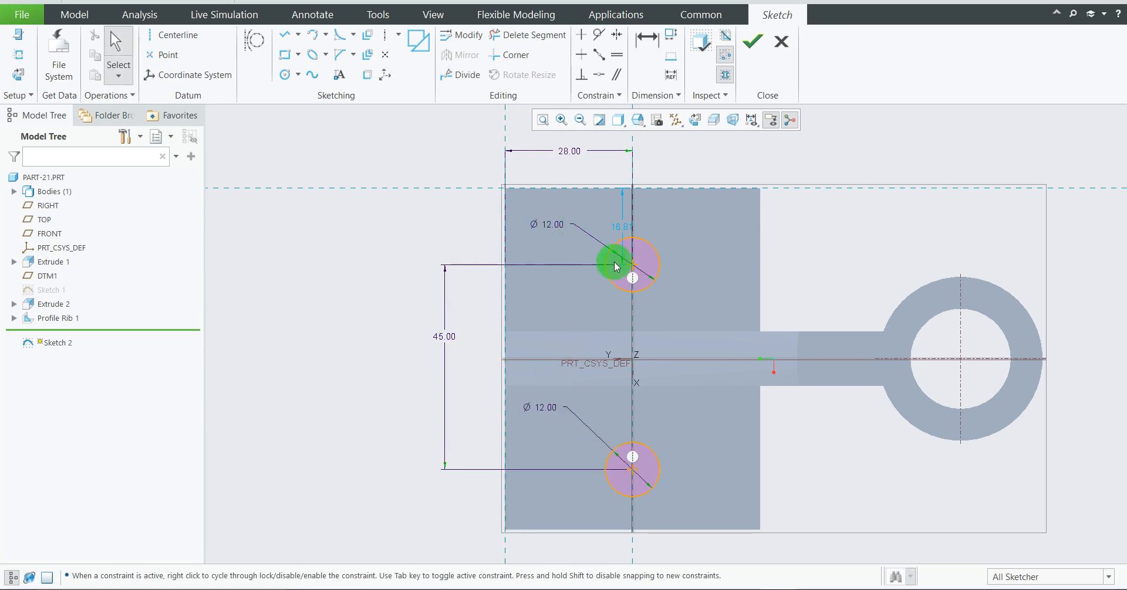
Step: Check the hole dimensions in the reference drawing and move the upper circle's edge-offset dimension outside the base
click(743, 588)
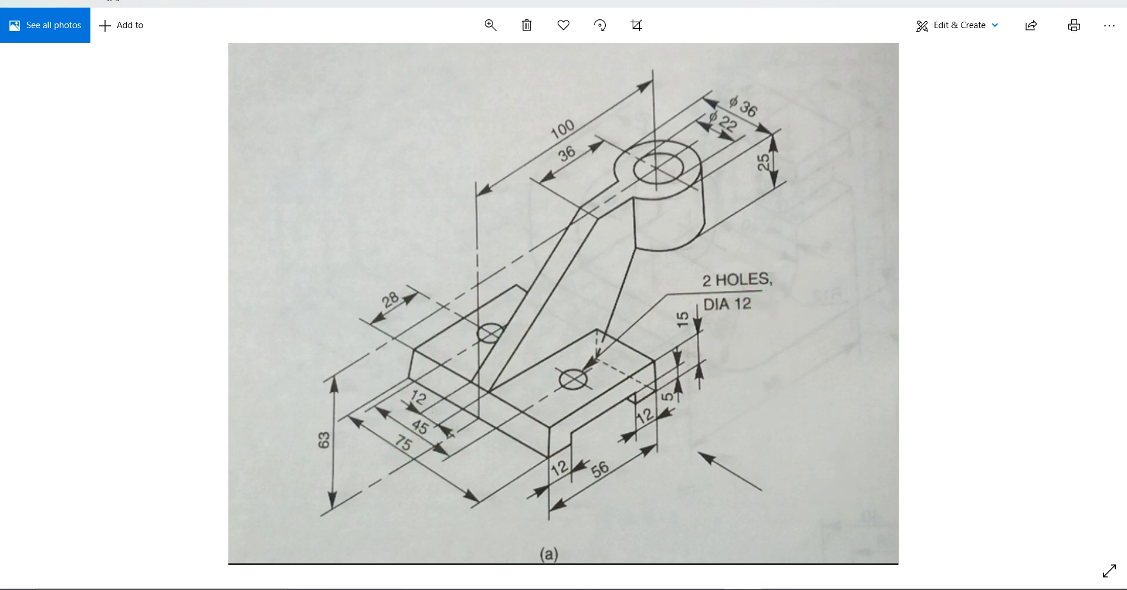
click(745, 589)
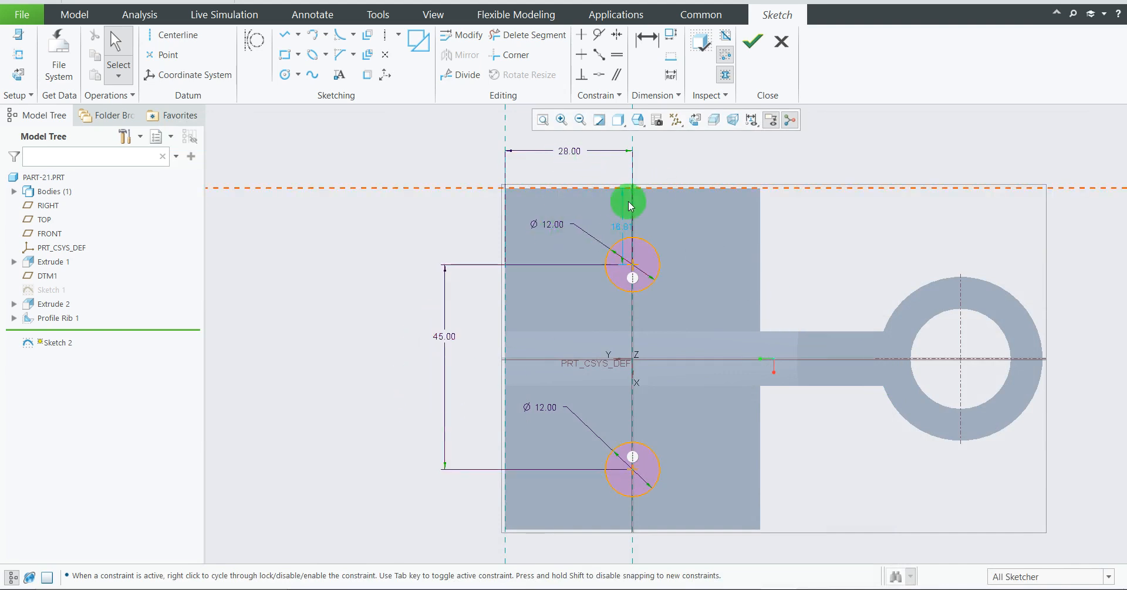
scroll(625, 244, down, 1)
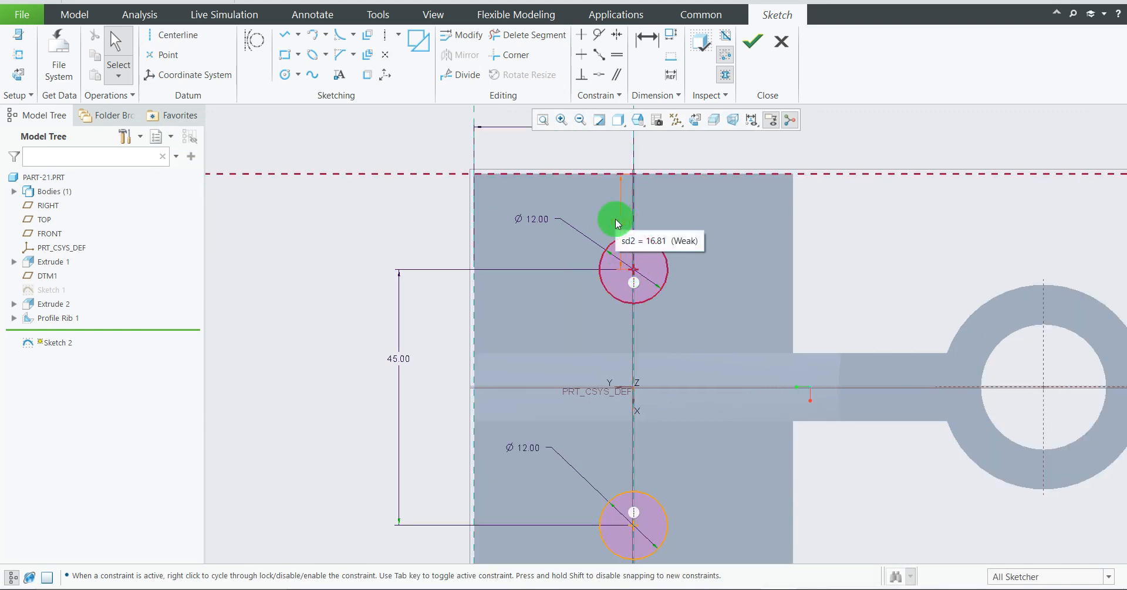
scroll(610, 225, up, 1)
scroll(610, 285, down, 1)
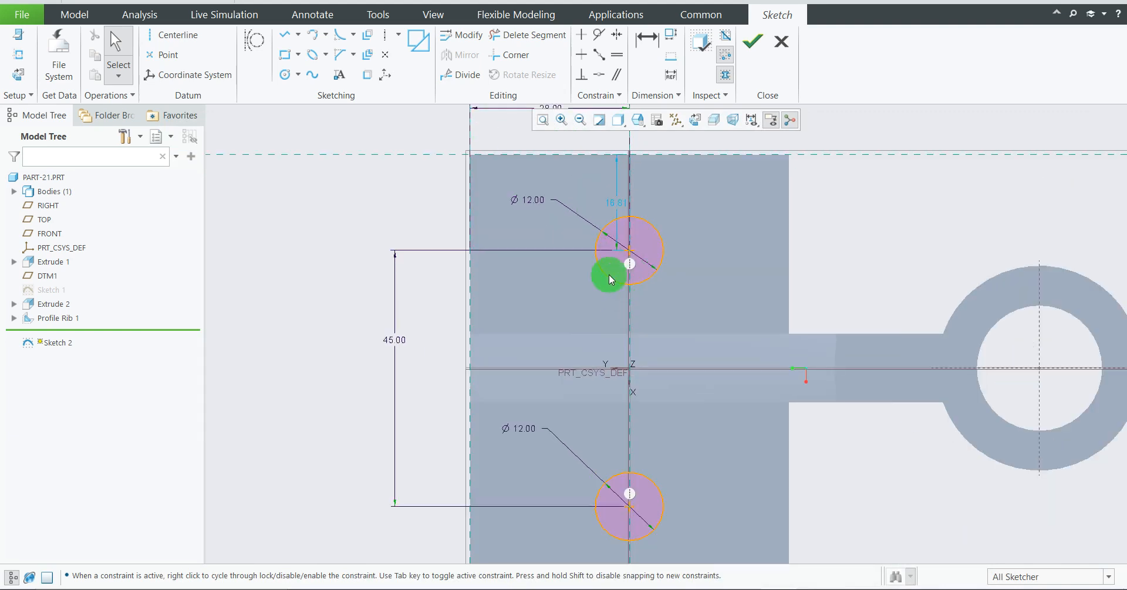
scroll(607, 253, up, 1)
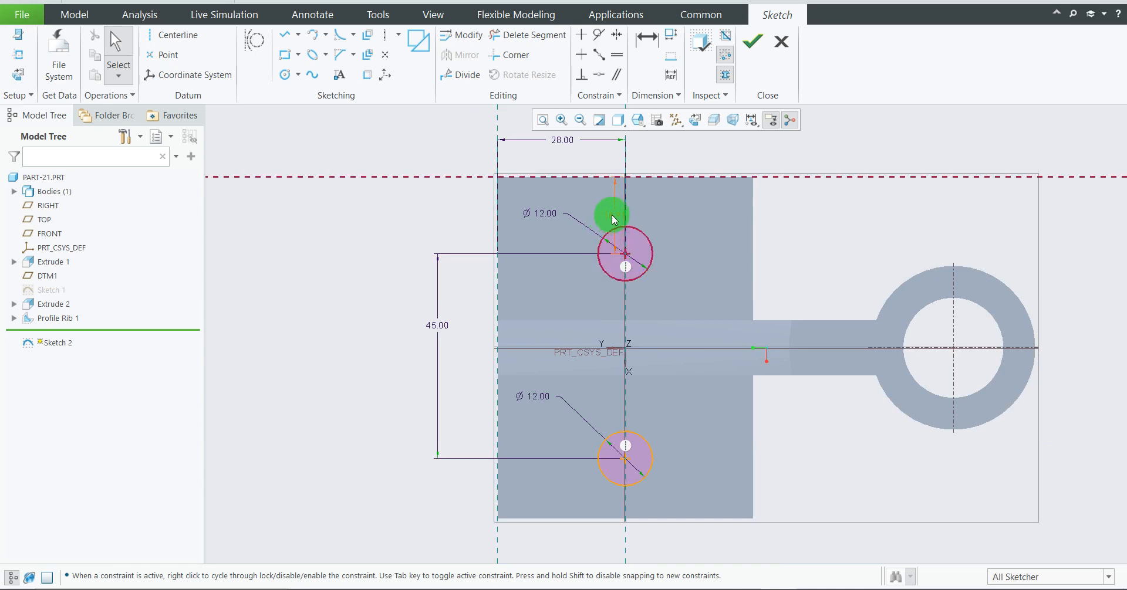
drag(614, 219, 788, 217)
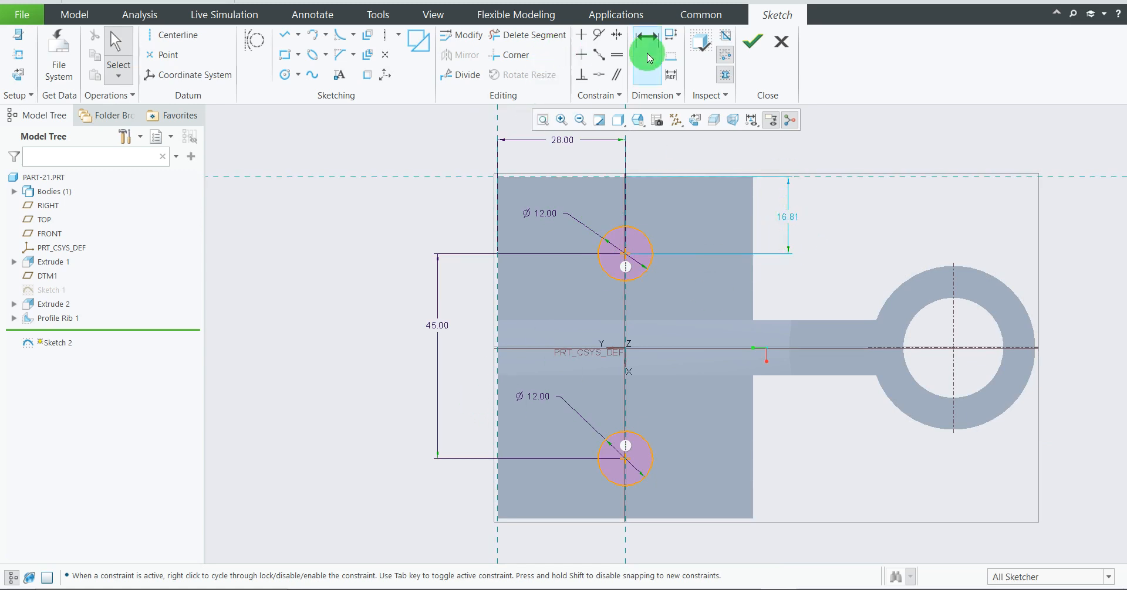
Step: Draw a horizontal centerline through the boss centre along the rib's middle axis
click(649, 79)
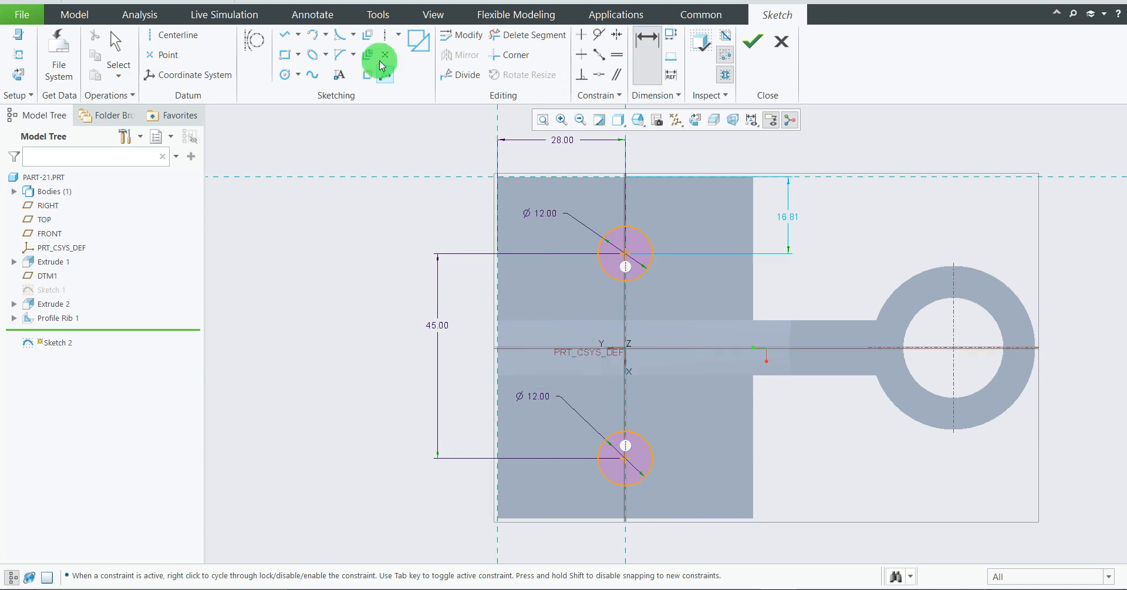
click(385, 34)
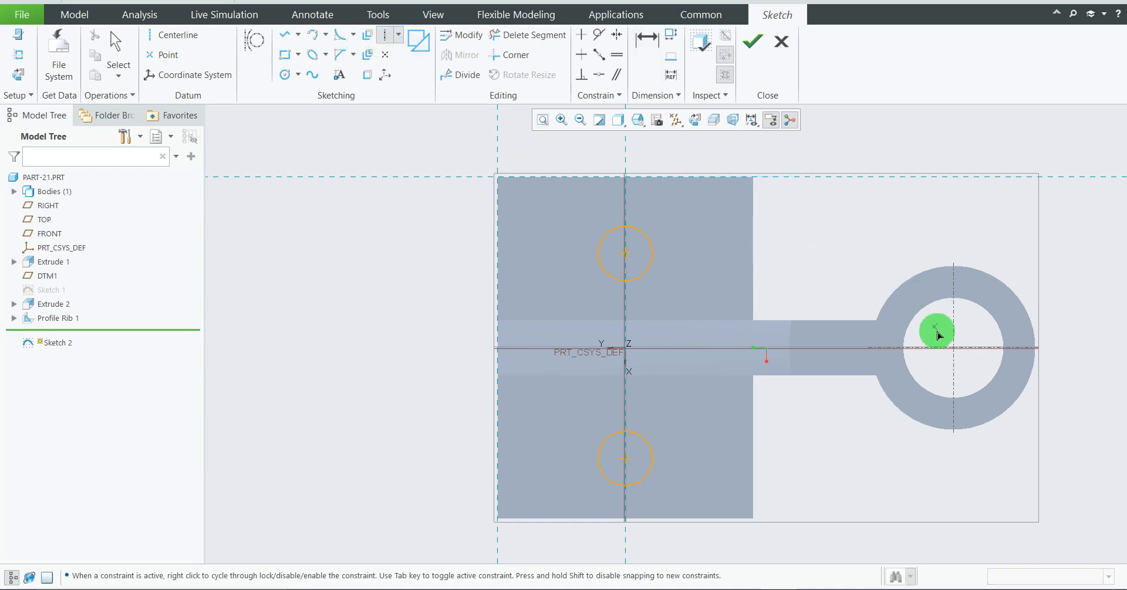
click(953, 348)
click(891, 346)
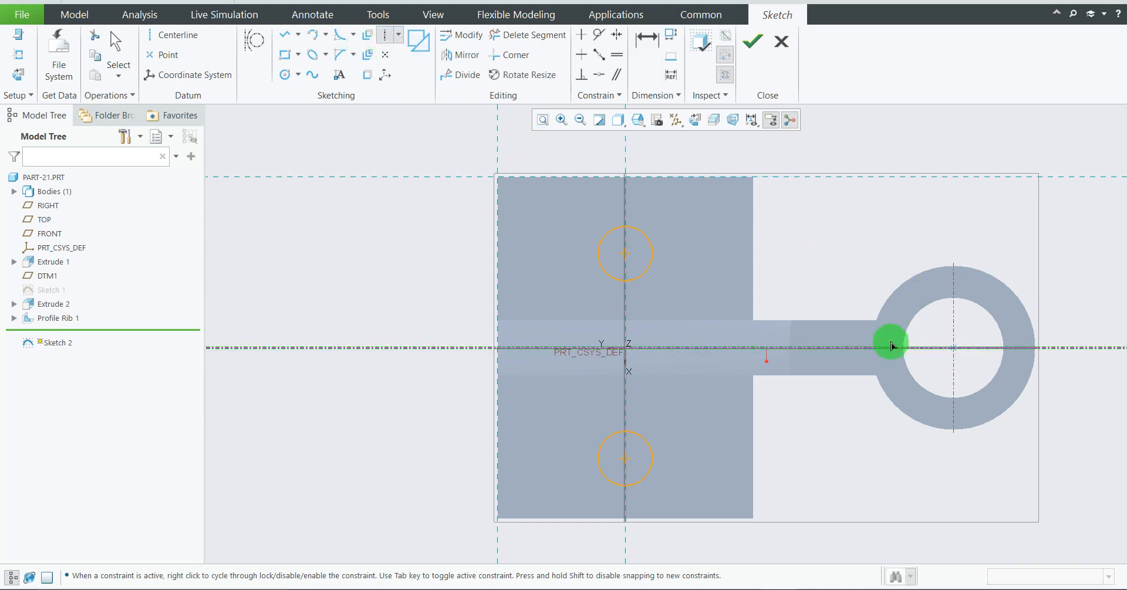
middle_click(857, 241)
click(657, 330)
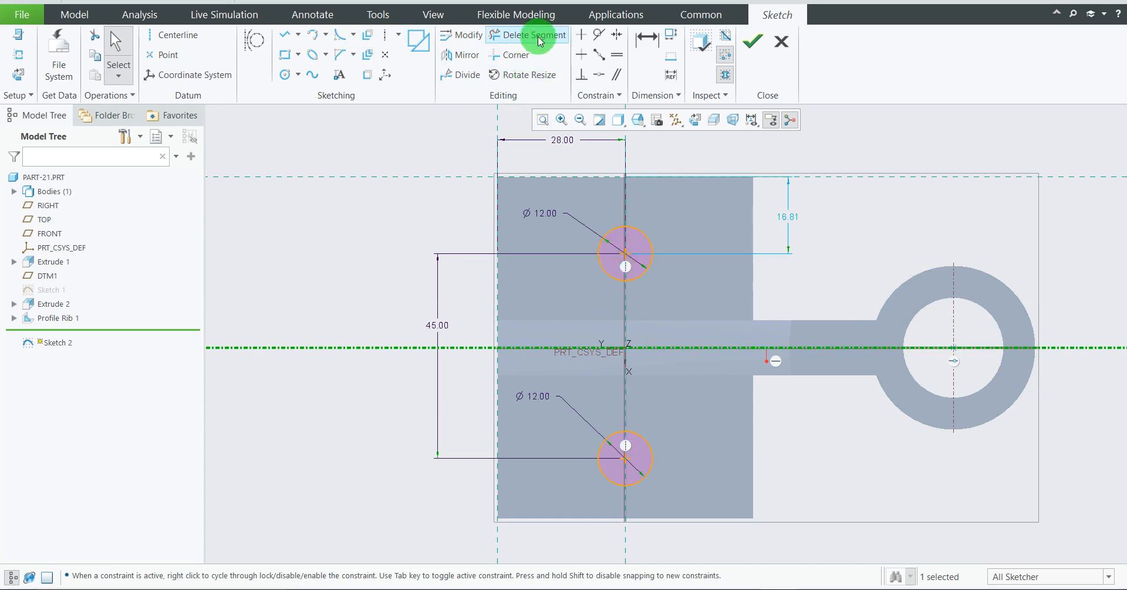
Step: Dimension the upper circle's centre 22.50 (half of 45) from the horizontal centerline and finish the hole sketch
click(646, 39)
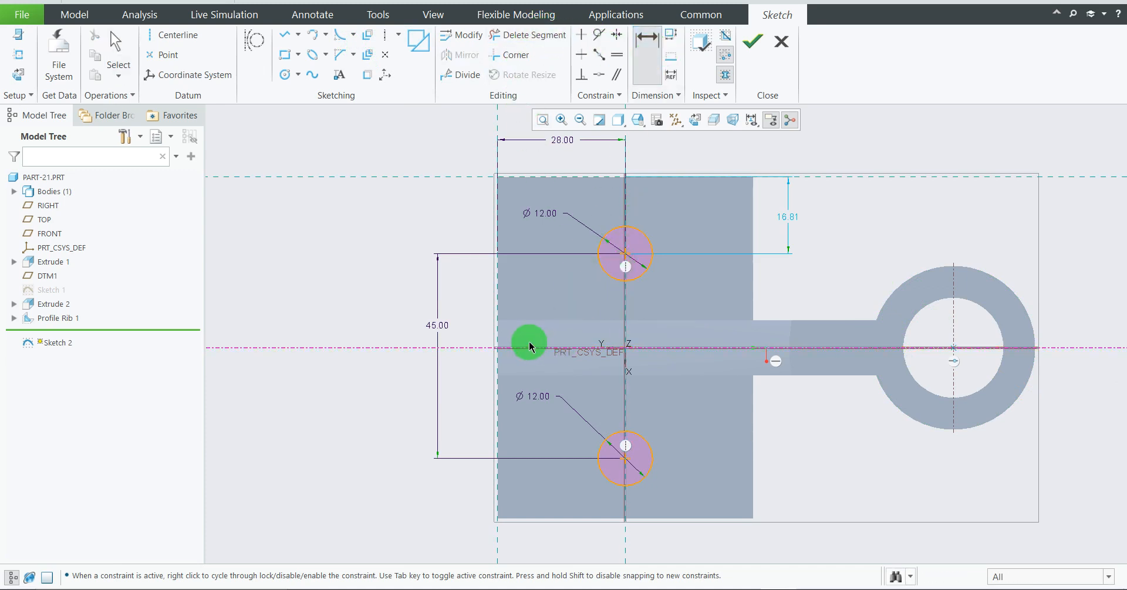
click(530, 348)
click(624, 261)
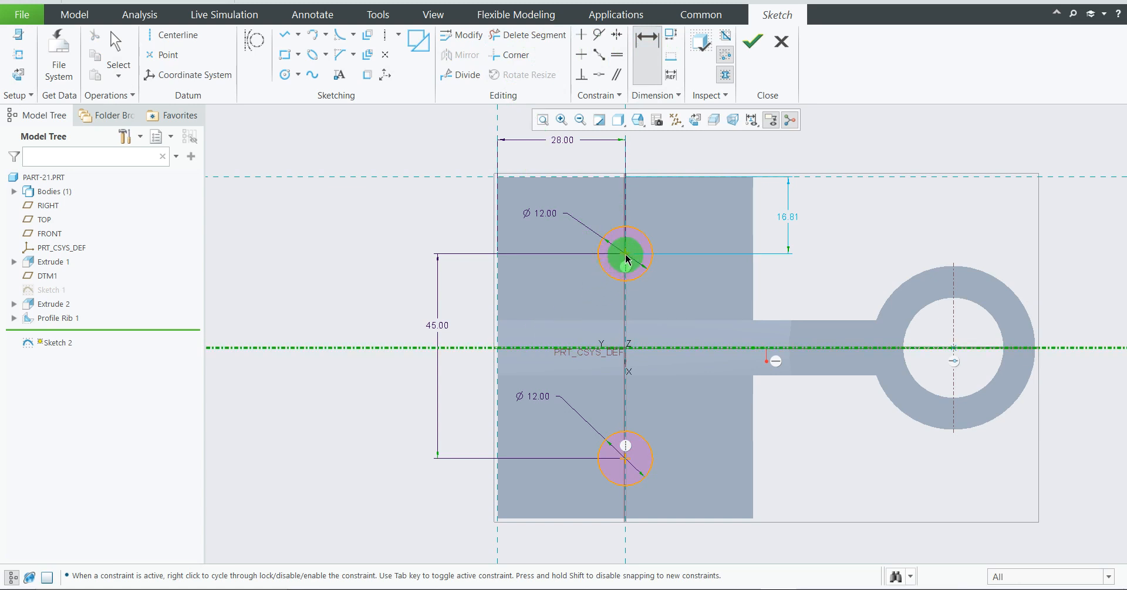
click(626, 256)
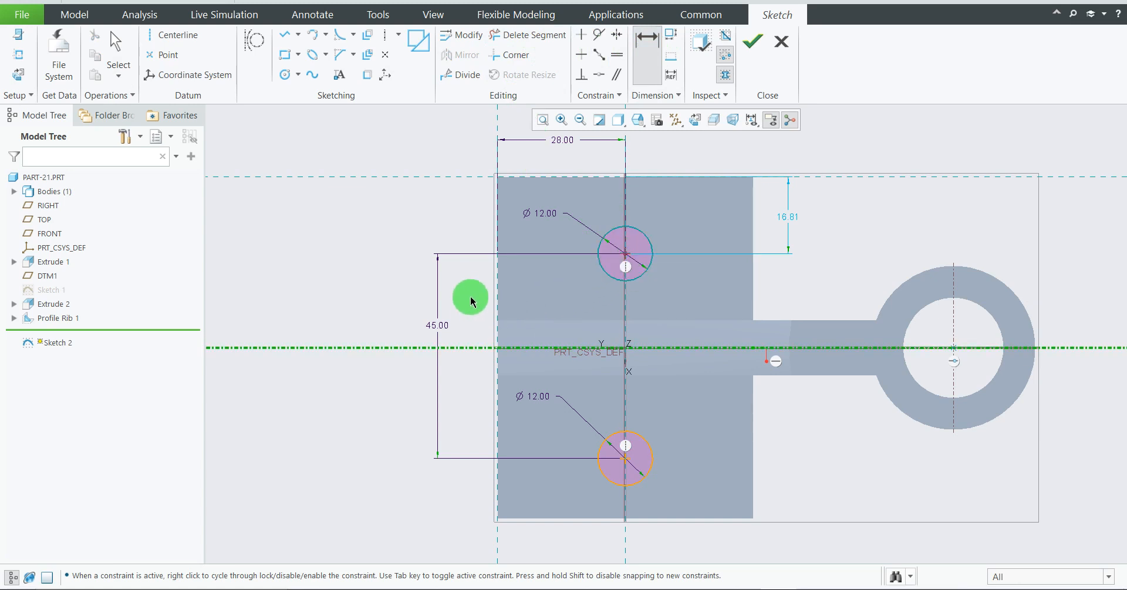
middle_click(470, 294)
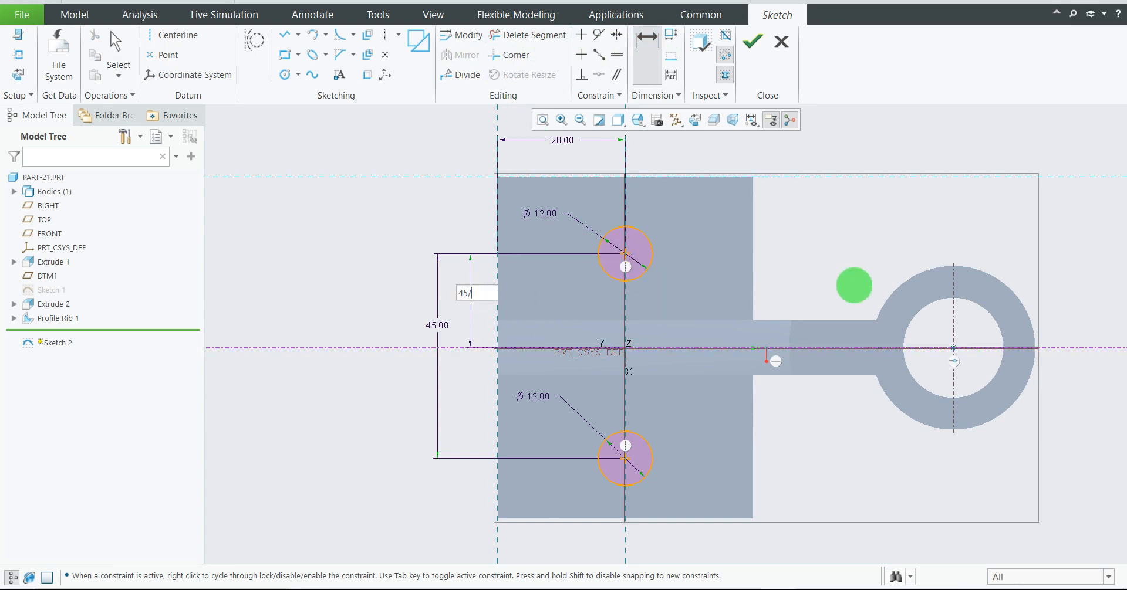
key(Return)
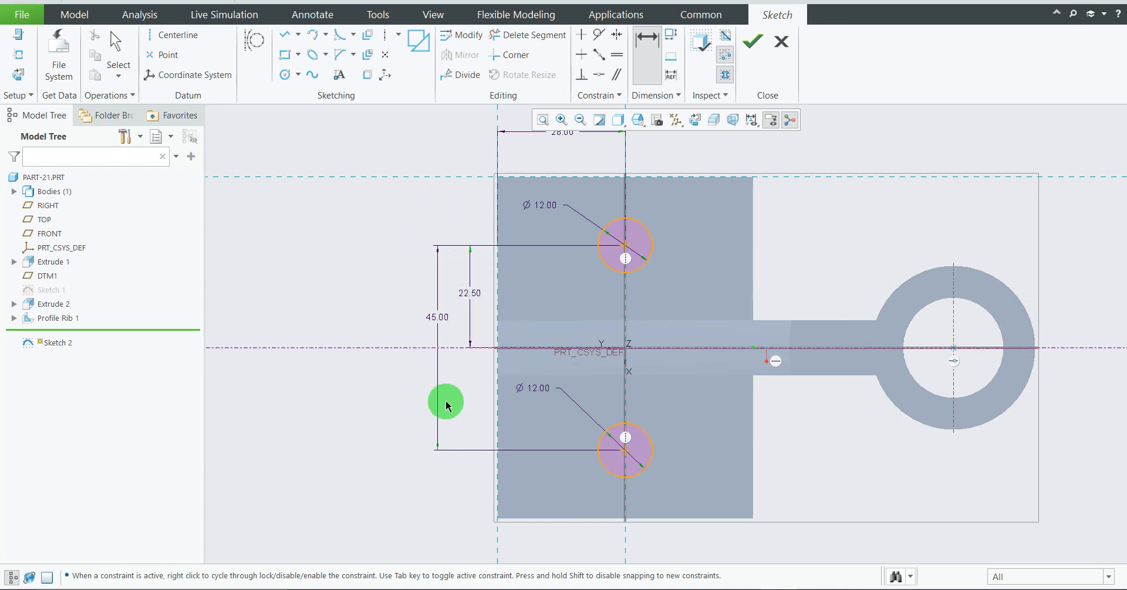
scroll(581, 342, up, 3)
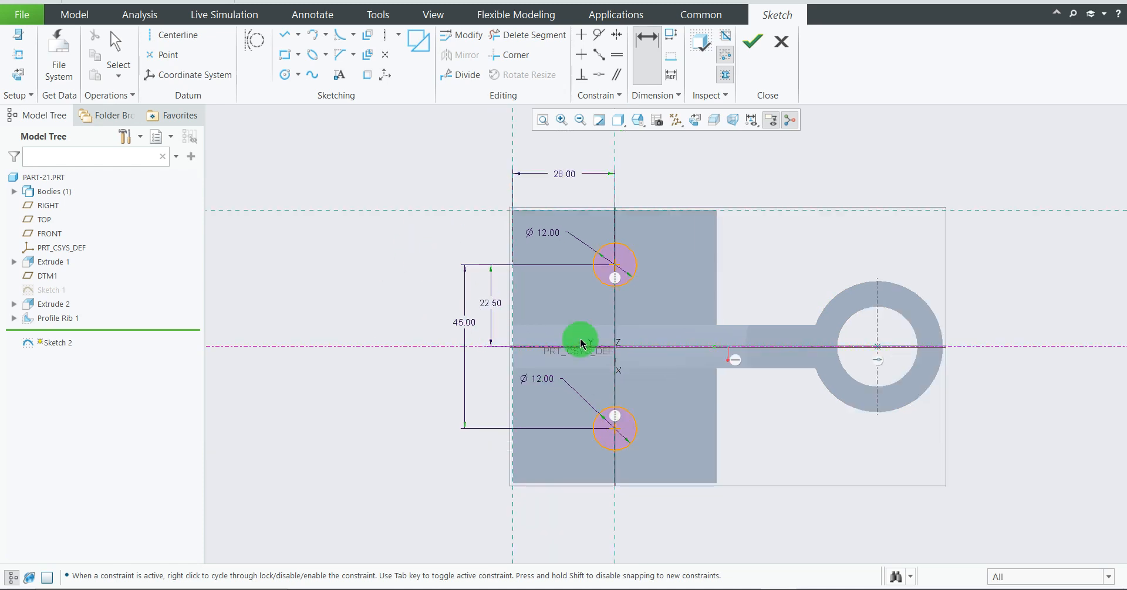
scroll(612, 336, down, 2)
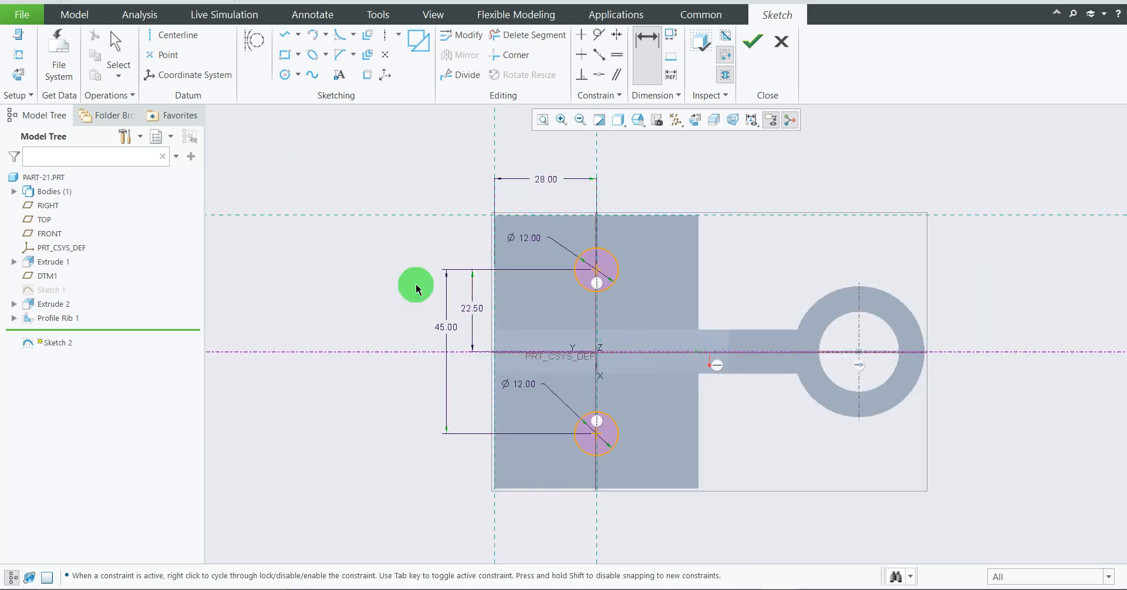
click(770, 73)
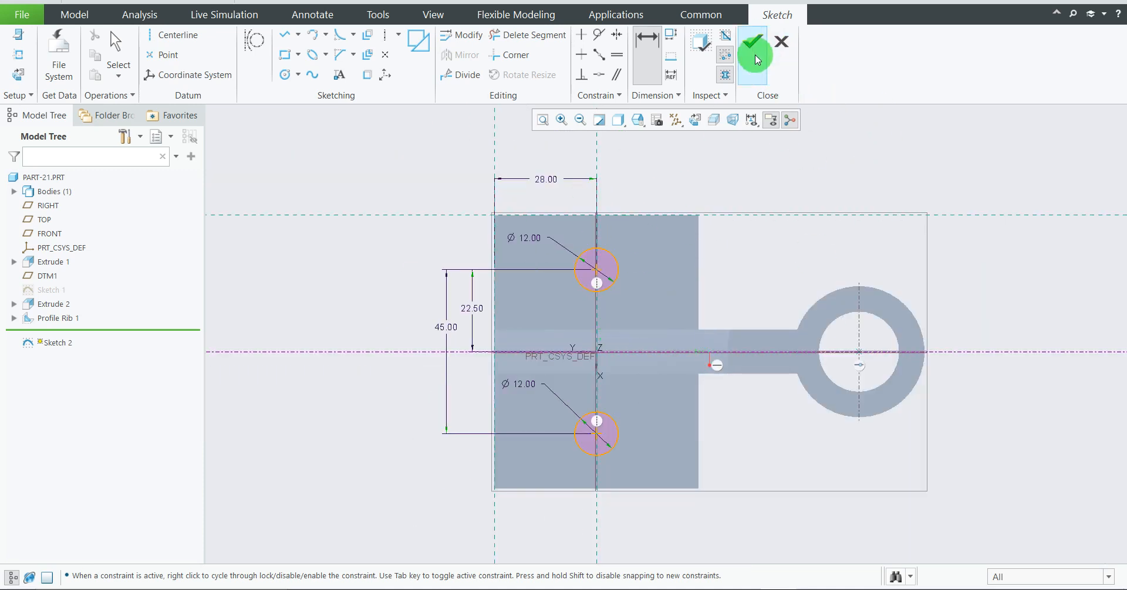
mouse_move(784, 281)
middle_down()
mouse_move(755, 259)
mouse_move(798, 284)
mouse_move(784, 269)
mouse_move(674, 269)
mouse_move(755, 309)
mouse_move(764, 289)
mouse_move(1027, 365)
mouse_move(584, 347)
mouse_move(646, 398)
mouse_move(428, 139)
middle_up()
click(1026, 365)
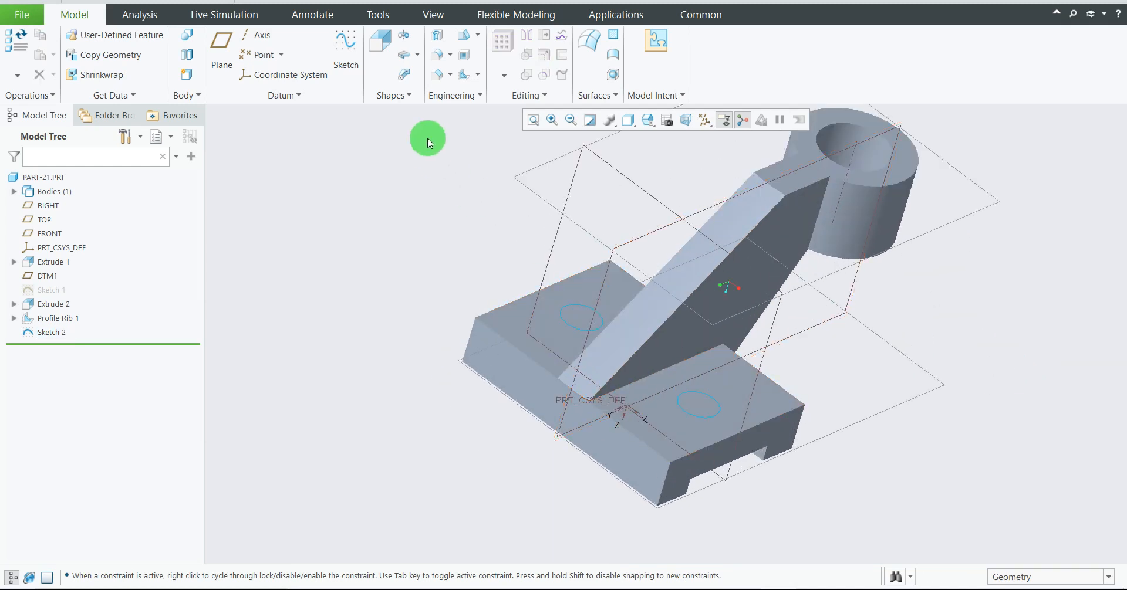
Step: Extrude Sketch 2 downward as a material-removing cut through the base to form both holes
click(379, 40)
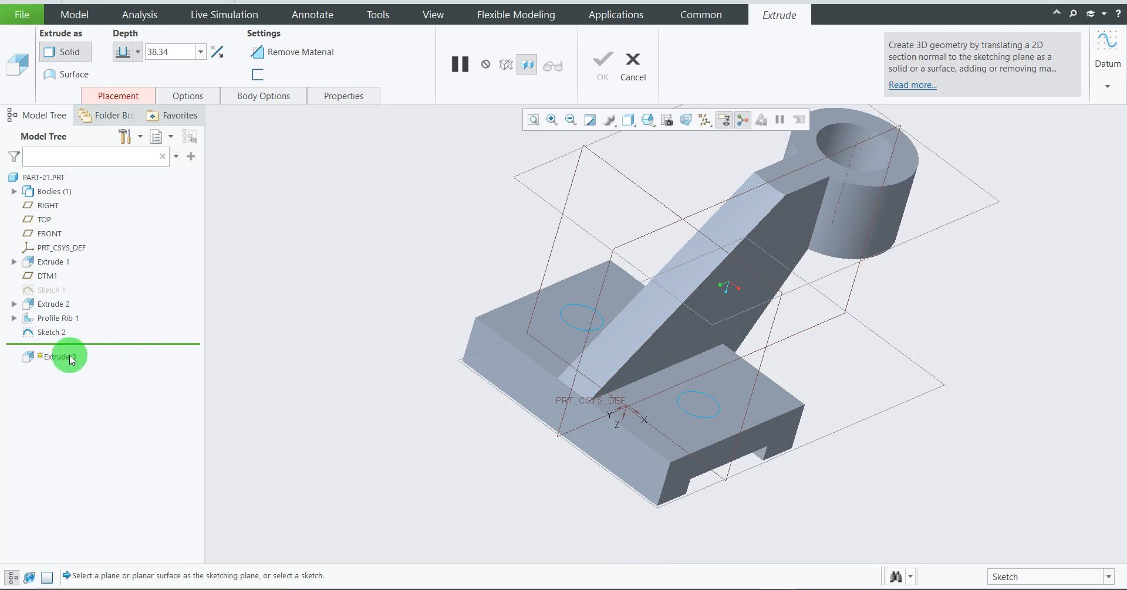
click(59, 332)
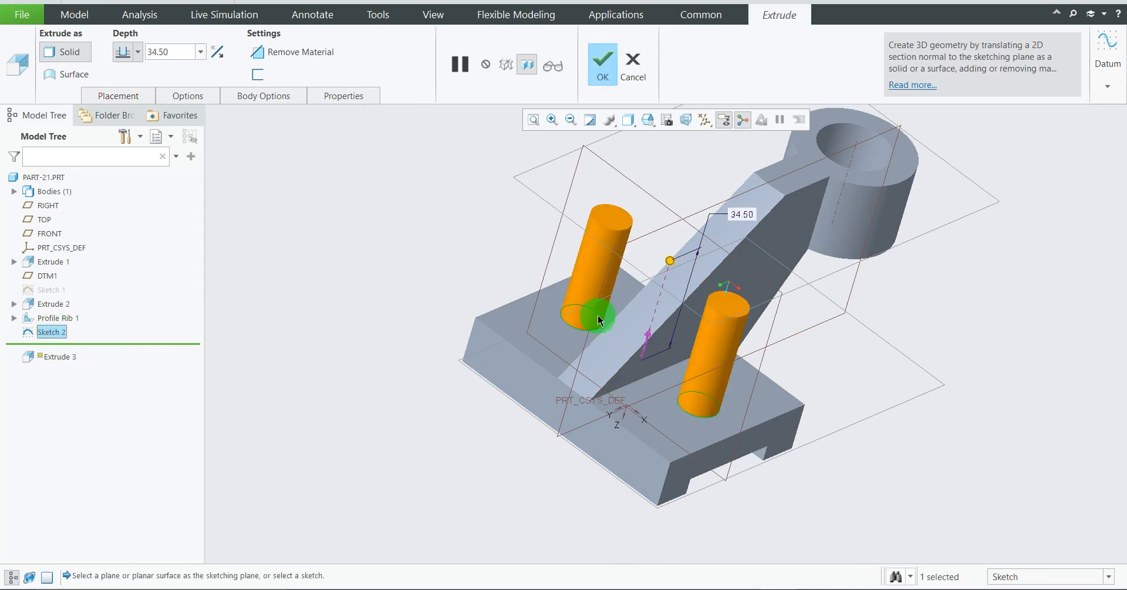
mouse_move(597, 312)
middle_down()
mouse_move(892, 360)
mouse_move(855, 328)
mouse_move(898, 345)
mouse_move(714, 371)
middle_up()
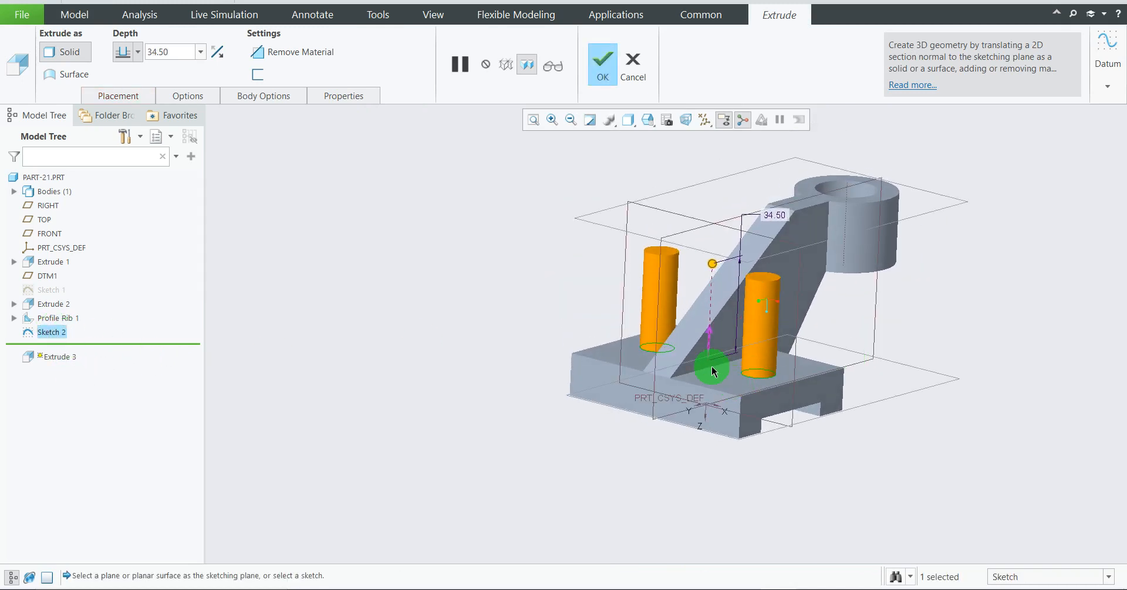
click(710, 336)
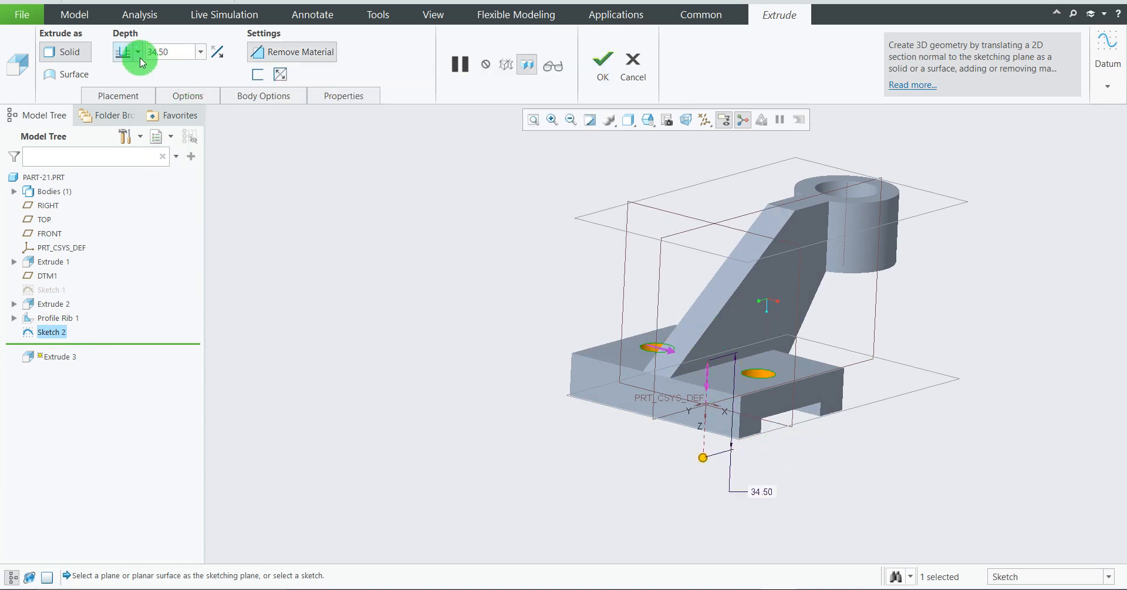
click(123, 52)
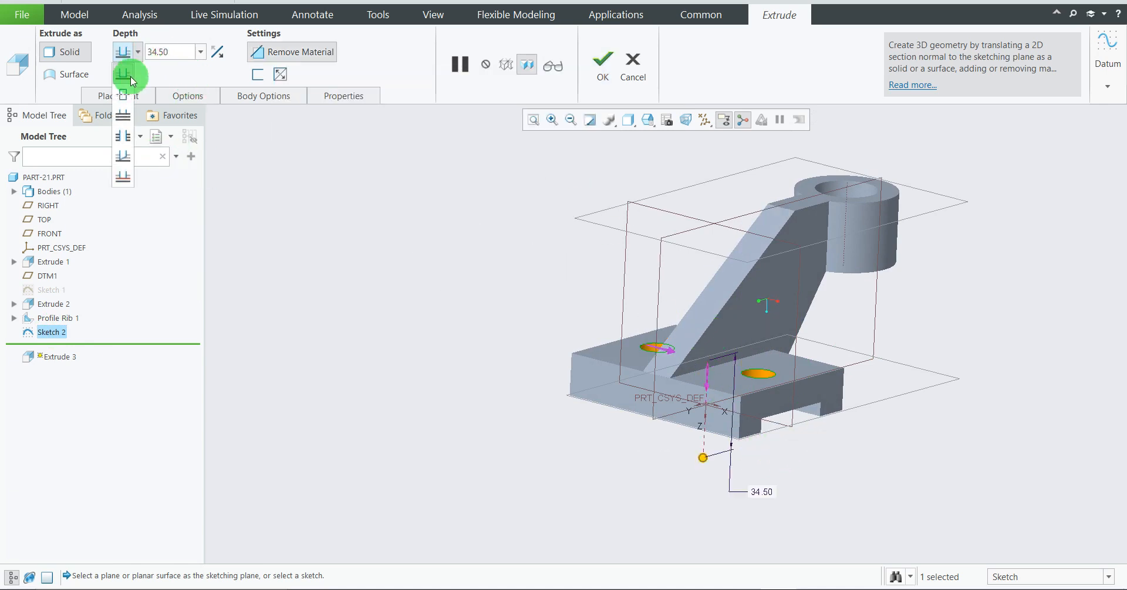
click(124, 116)
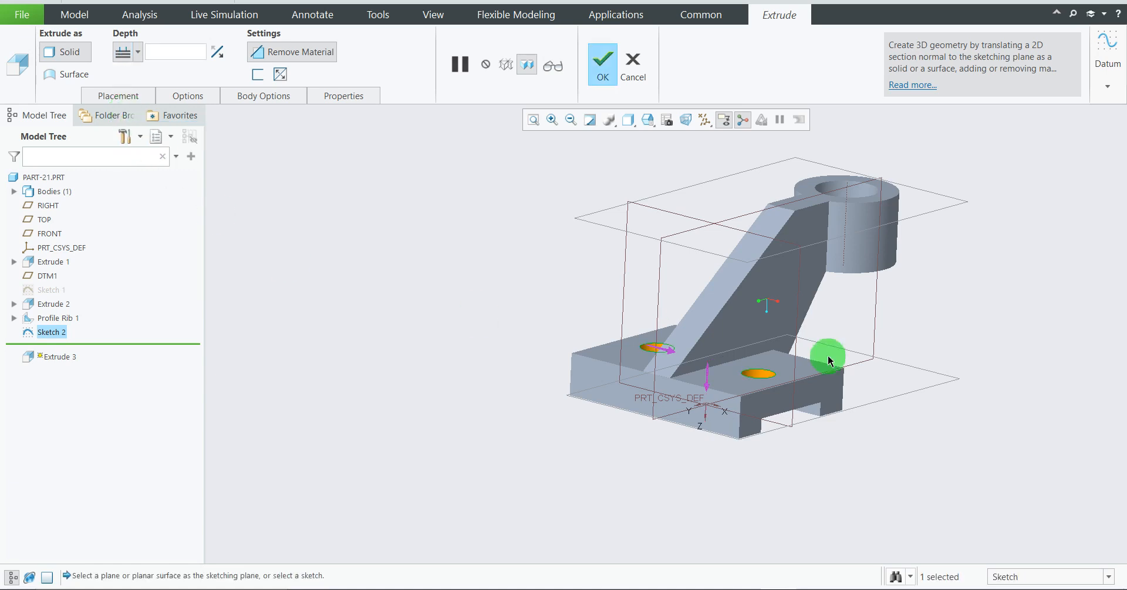
middle_drag(878, 445, 798, 457)
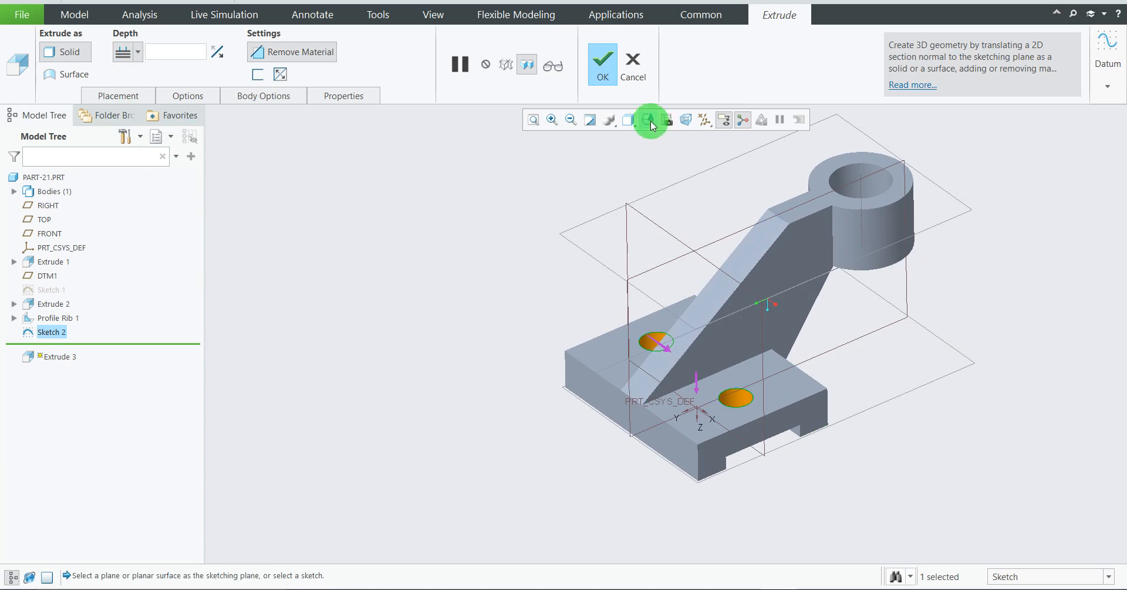
click(603, 63)
Step: Return the model to its default orientation, hide all datum features and set the display style to Shading With Edges
key(ctrl+d)
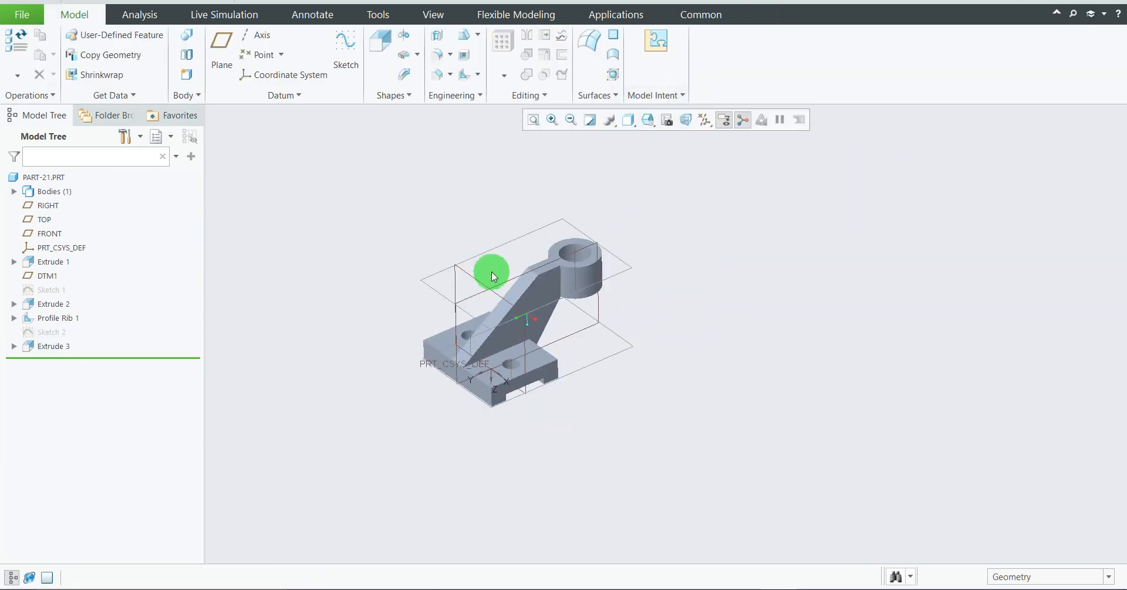
click(705, 120)
click(716, 139)
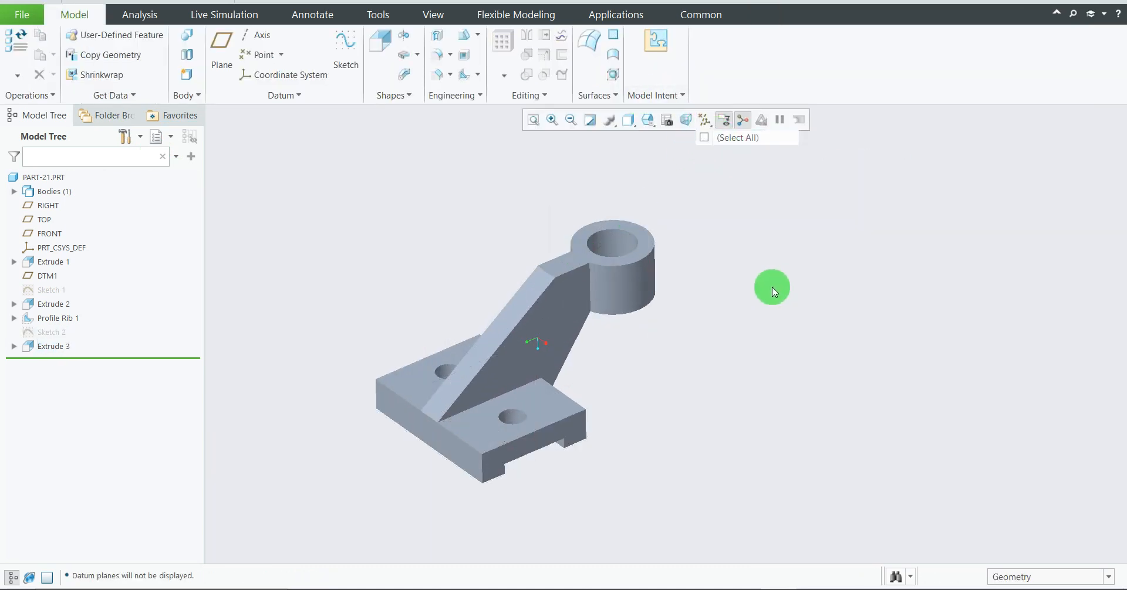
click(633, 125)
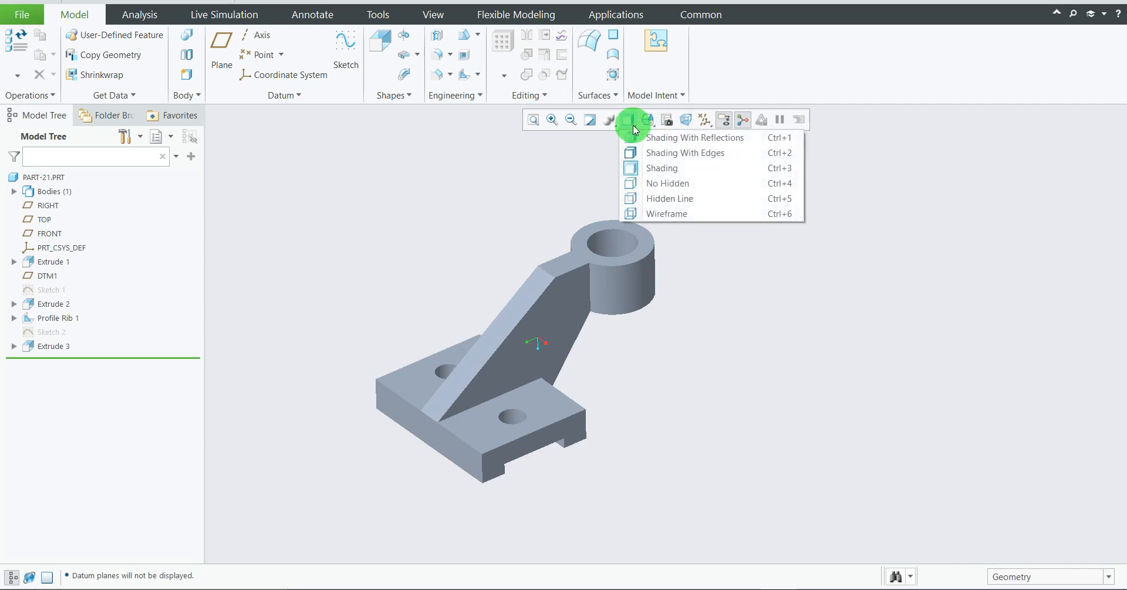
click(662, 154)
scroll(430, 394, up, 2)
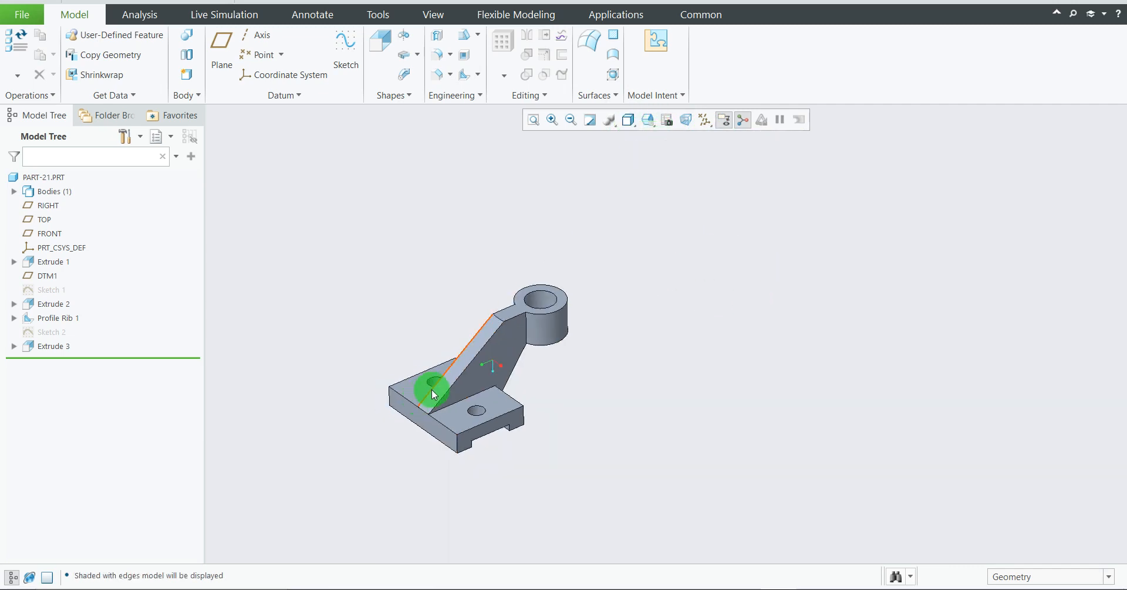
scroll(430, 391, down, 2)
scroll(543, 351, up, 2)
scroll(667, 333, down, 2)
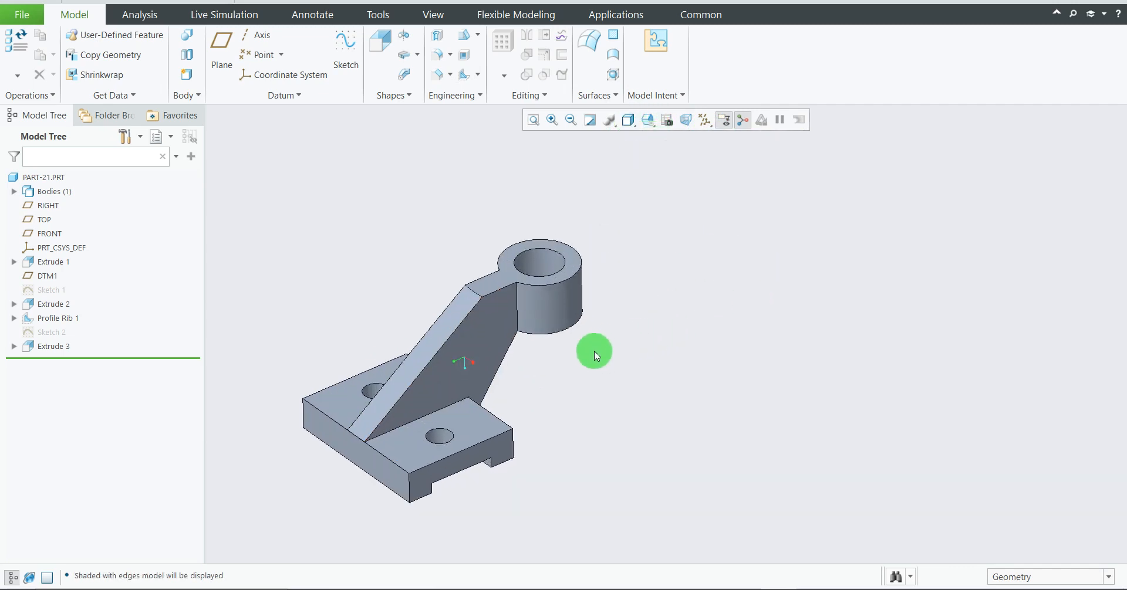
scroll(594, 350, up, 2)
scroll(669, 354, down, 2)
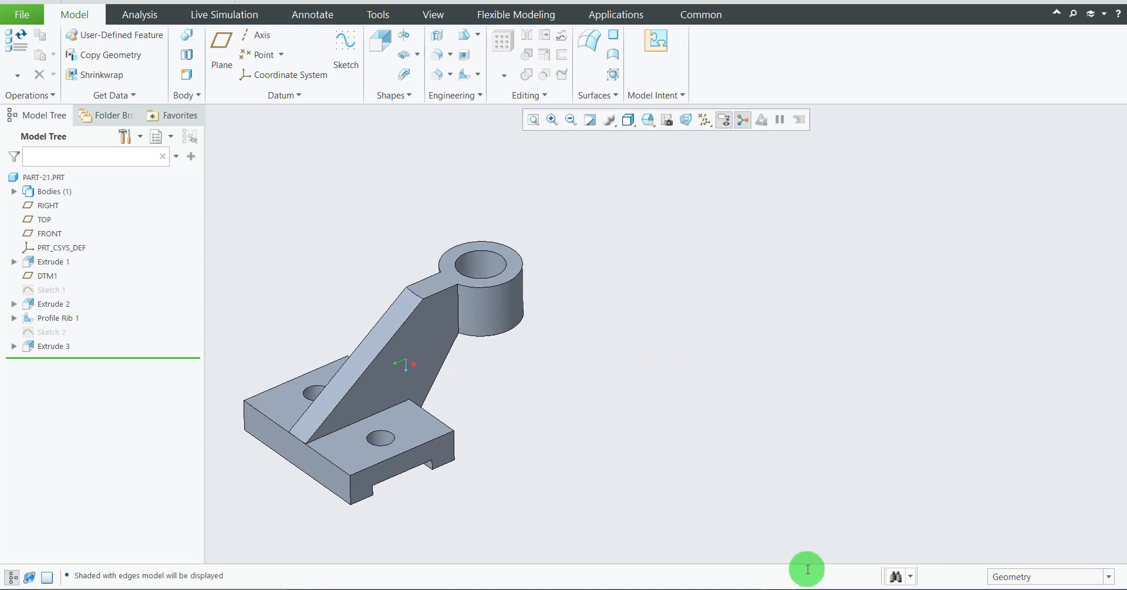
Step: Place the reference drawing beside the model and compare the finished bracket with it
click(736, 589)
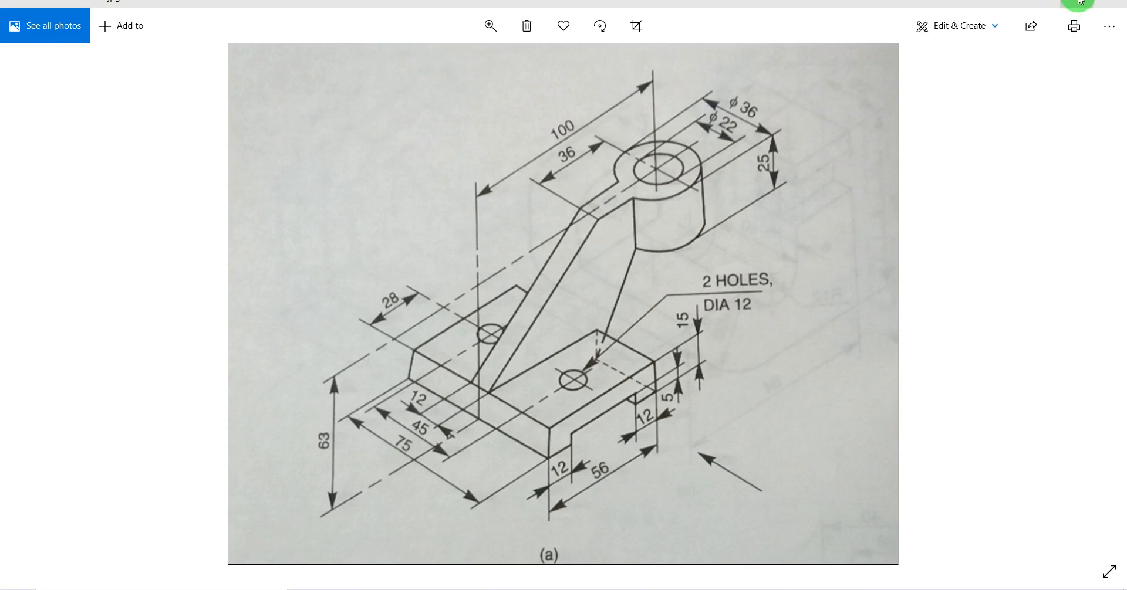
click(1079, 7)
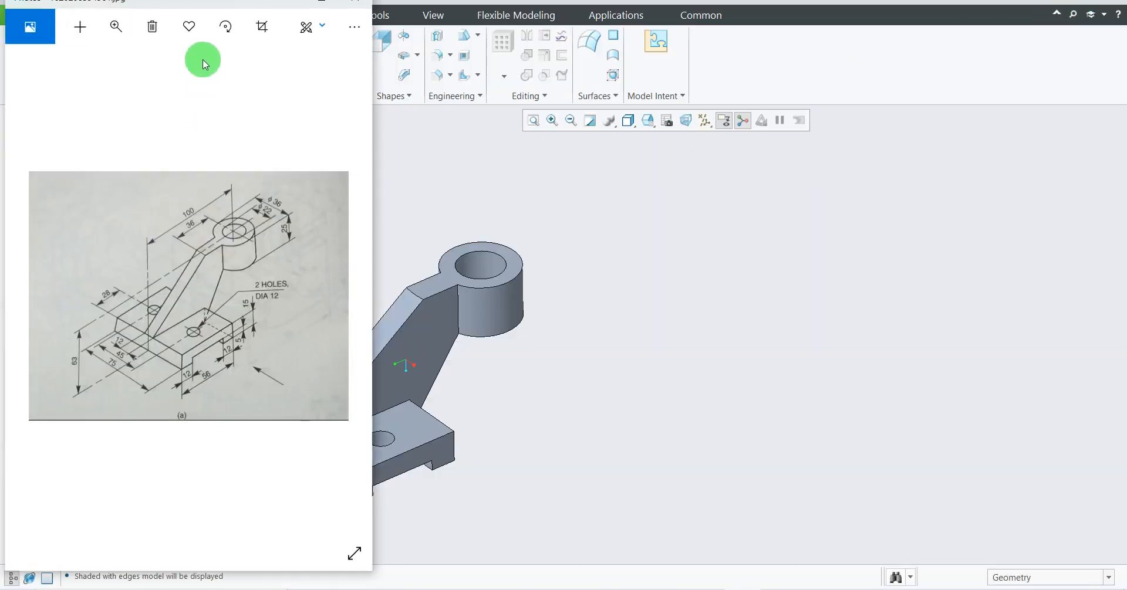
drag(207, 13, 822, 12)
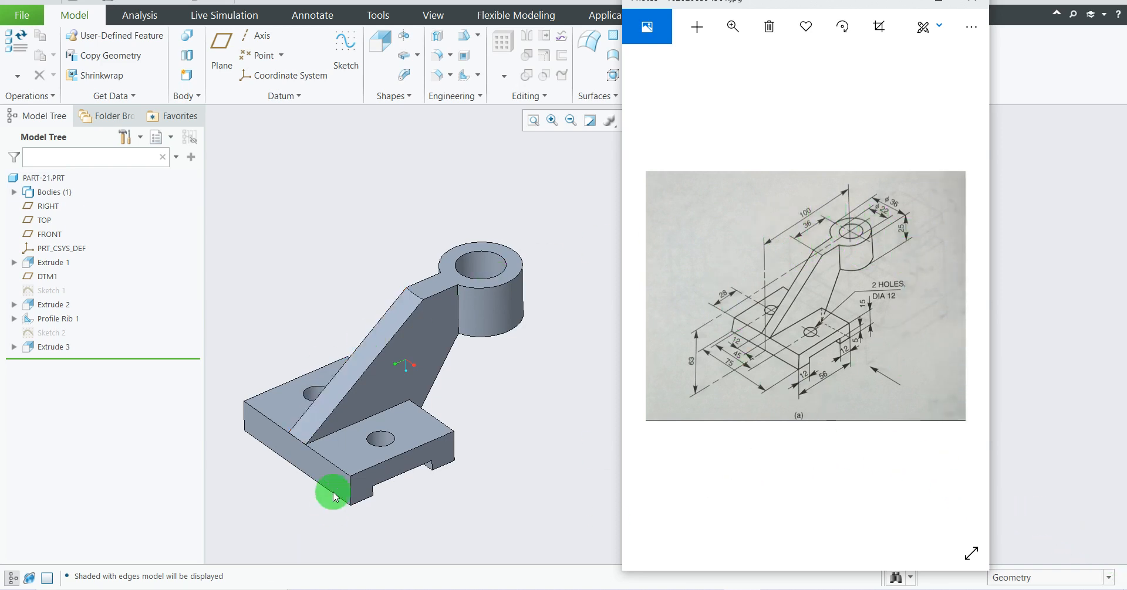
click(523, 390)
mouse_move(524, 382)
middle_down()
mouse_move(460, 378)
mouse_move(527, 376)
mouse_move(500, 395)
mouse_move(516, 385)
mouse_move(528, 409)
mouse_move(516, 402)
mouse_move(526, 382)
mouse_move(535, 400)
mouse_move(518, 390)
mouse_move(528, 385)
middle_up()
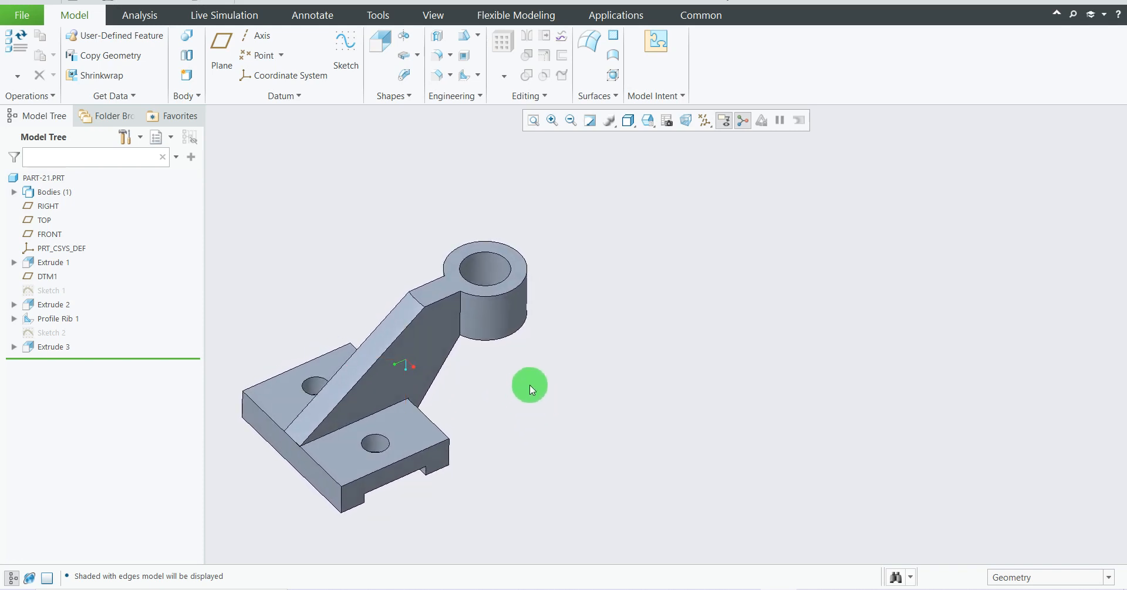
mouse_move(683, 369)
middle_down()
mouse_move(663, 367)
mouse_move(687, 385)
middle_up()
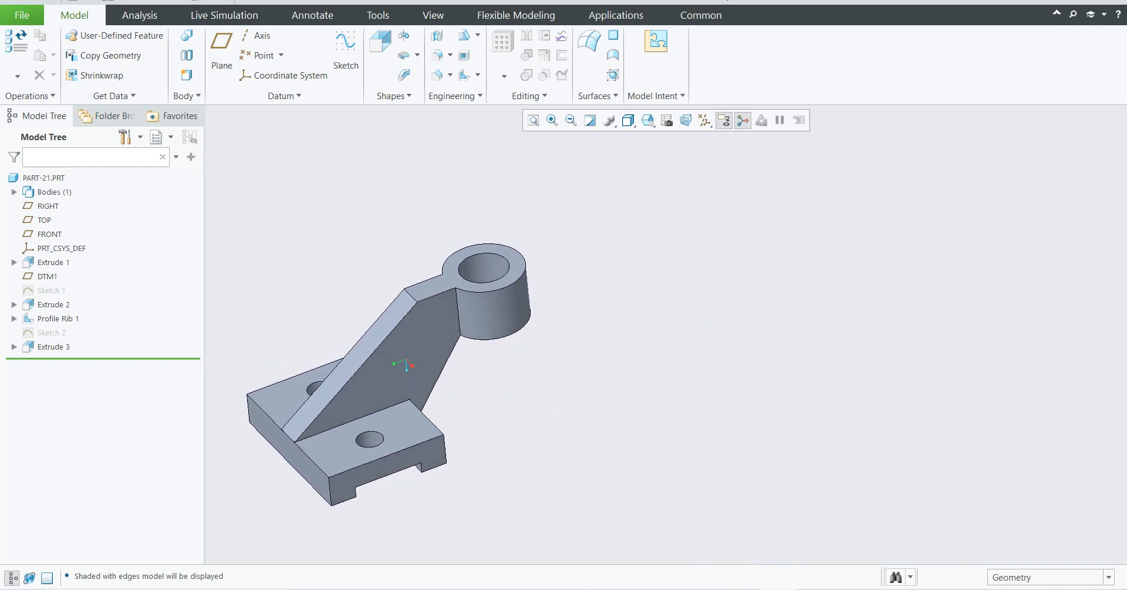